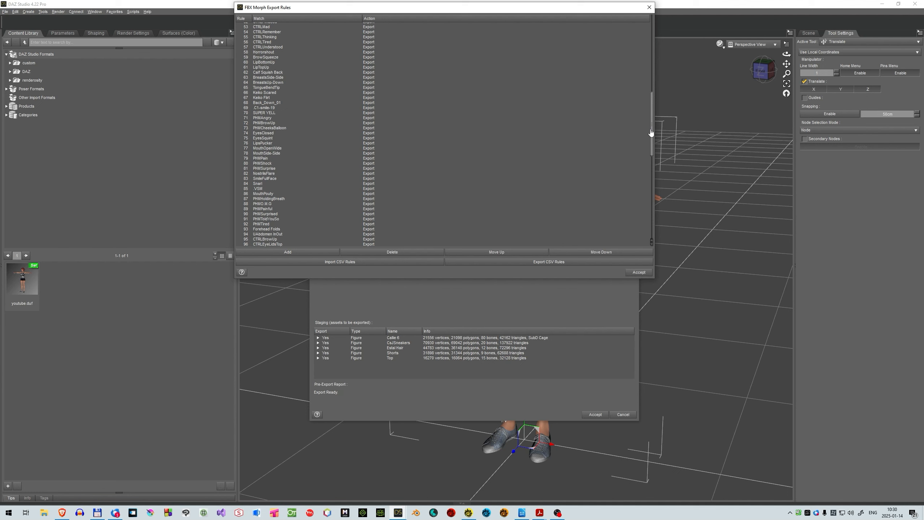
Review the FBX morph export rules down to the final Bake rule, including the VSM, Xaway and CTRLEyesUpDown entries
drag(651, 133, 654, 149)
click(277, 99)
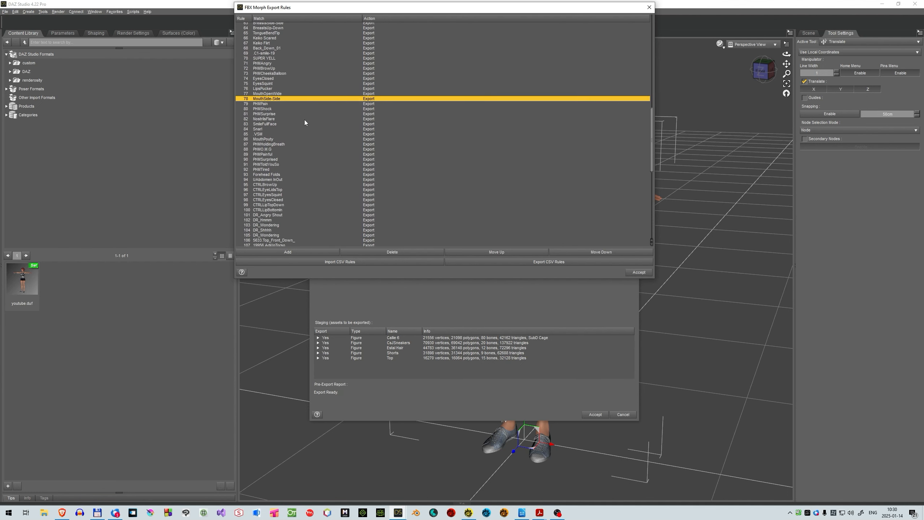
click(264, 135)
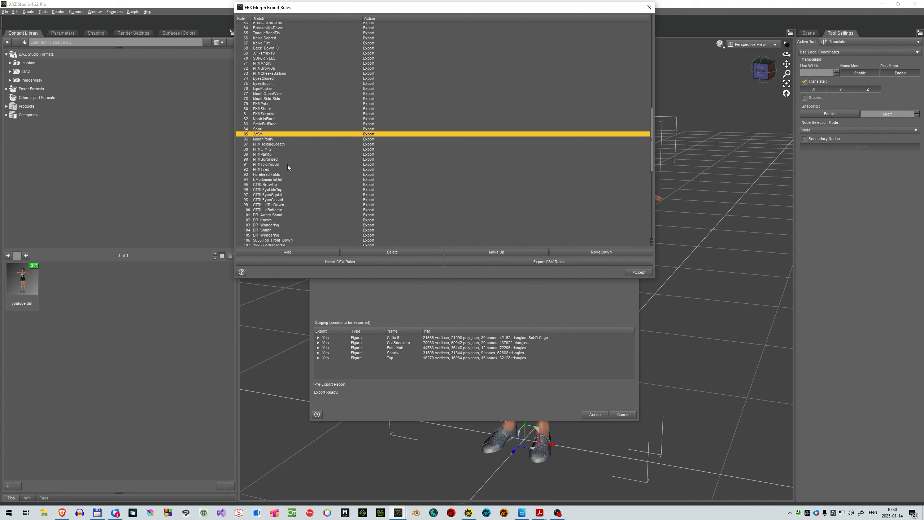
scroll(268, 198, down, 8)
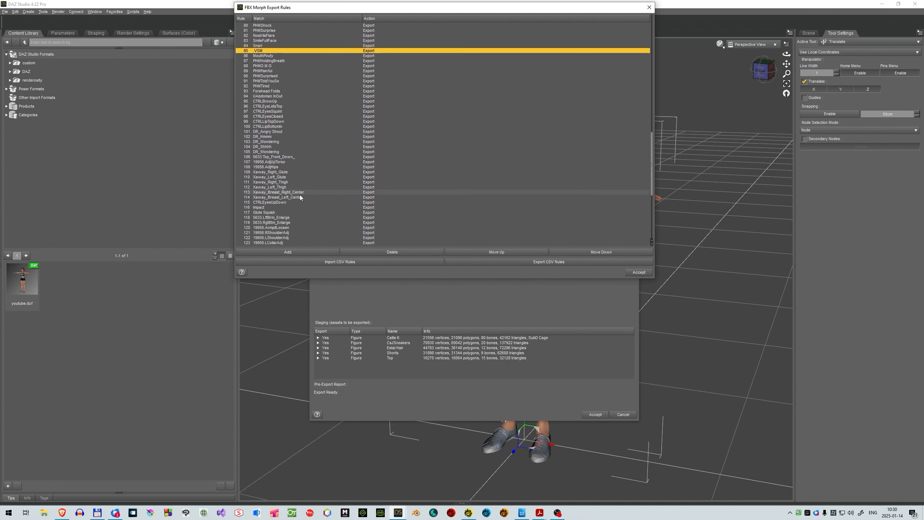
click(263, 143)
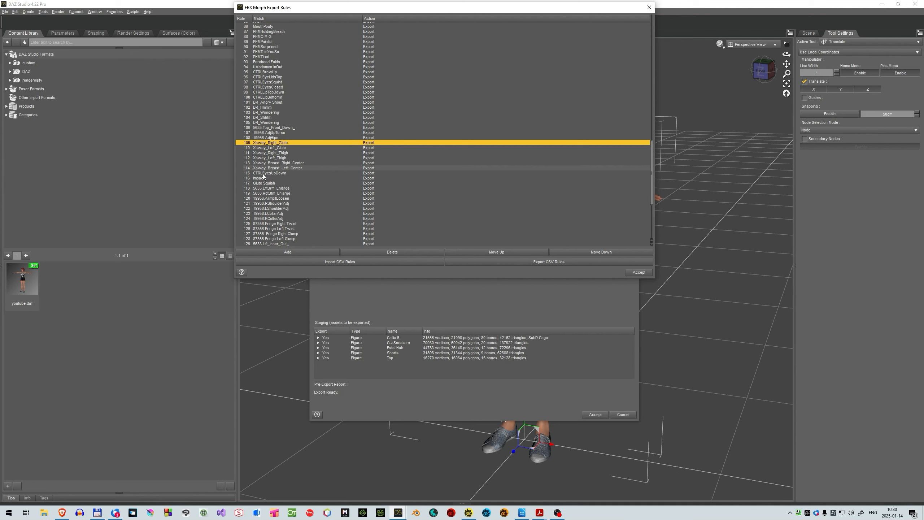
click(265, 173)
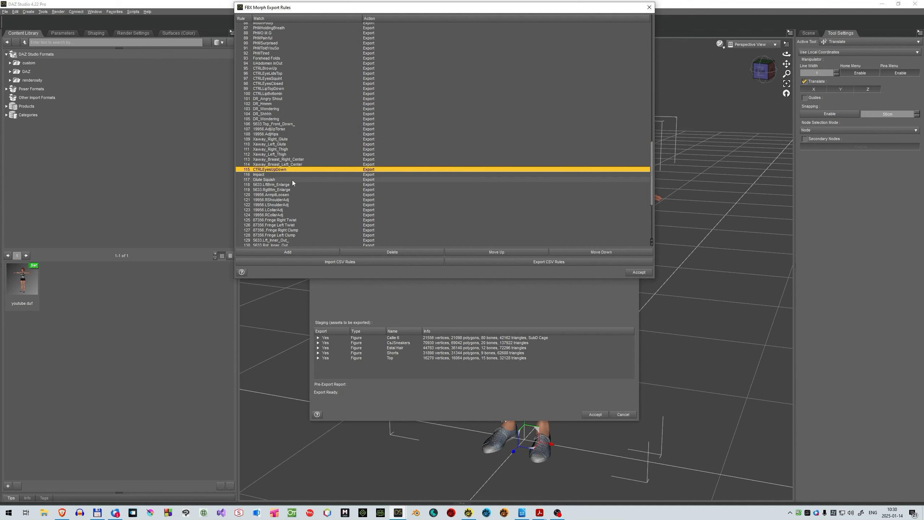
scroll(292, 180, down, 5)
scroll(283, 154, down, 2)
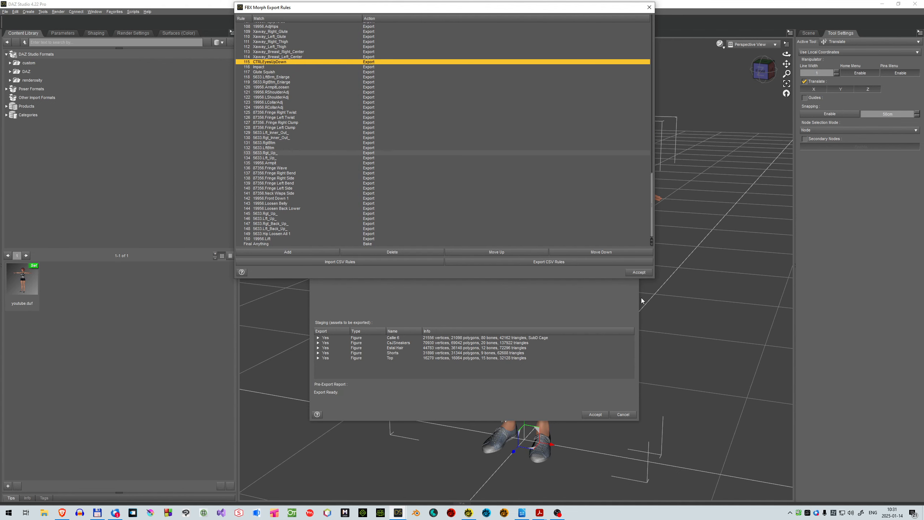
Accept the morph export rules and run the FBX export with the current options
click(638, 272)
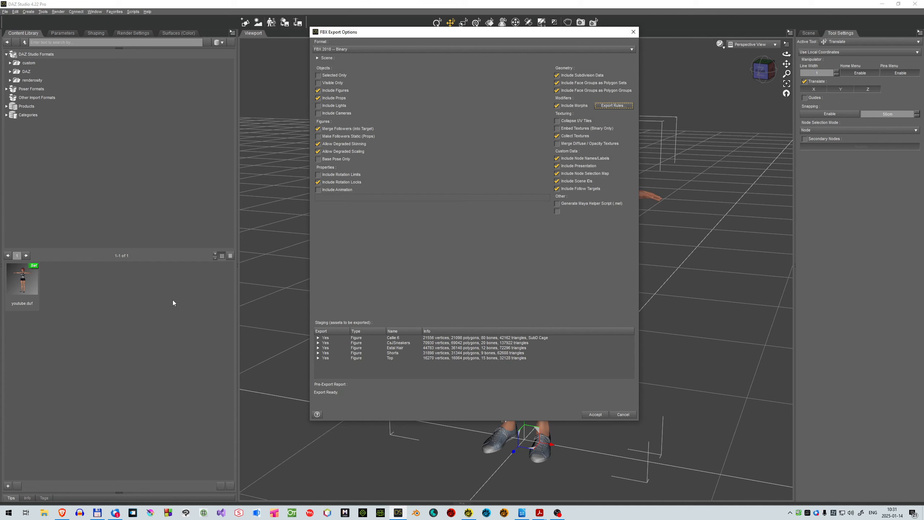
click(594, 415)
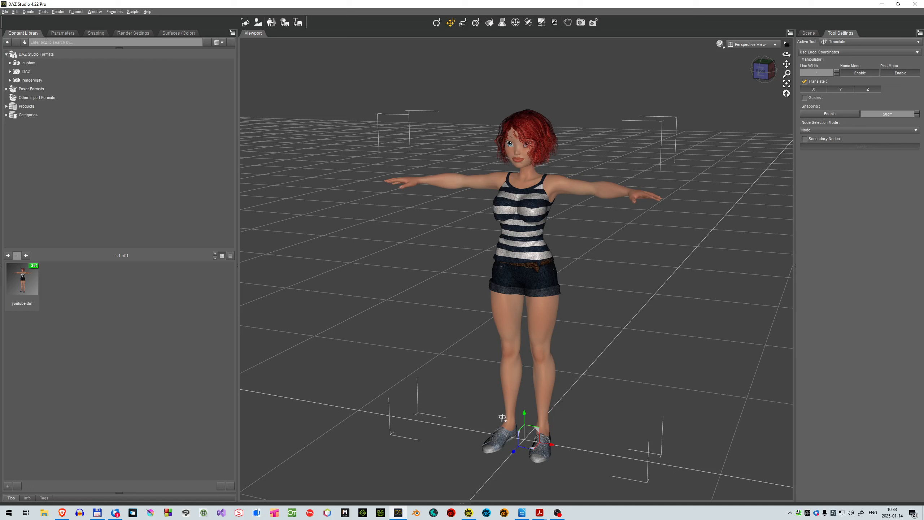
Filter the Callie 6 figure's parameters by "xaway" and list the matching morphs of the Actor group
click(62, 33)
click(174, 44)
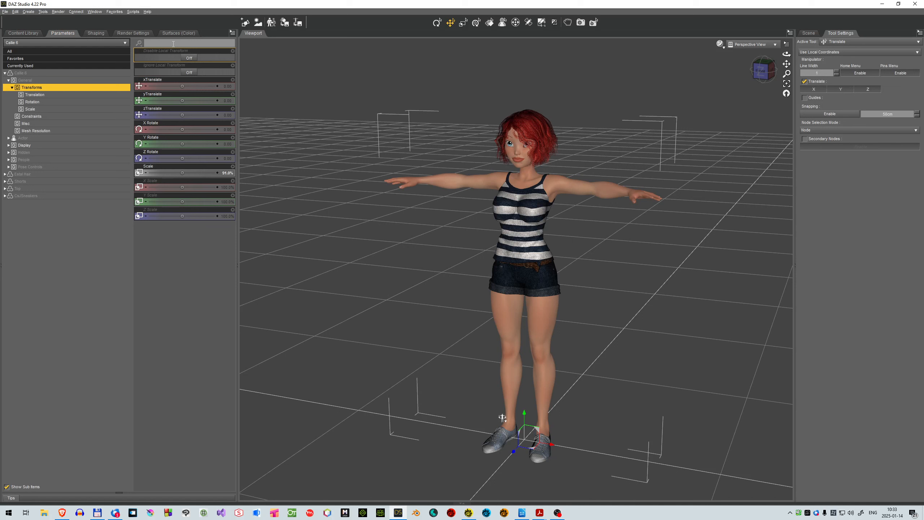
text(xaway)
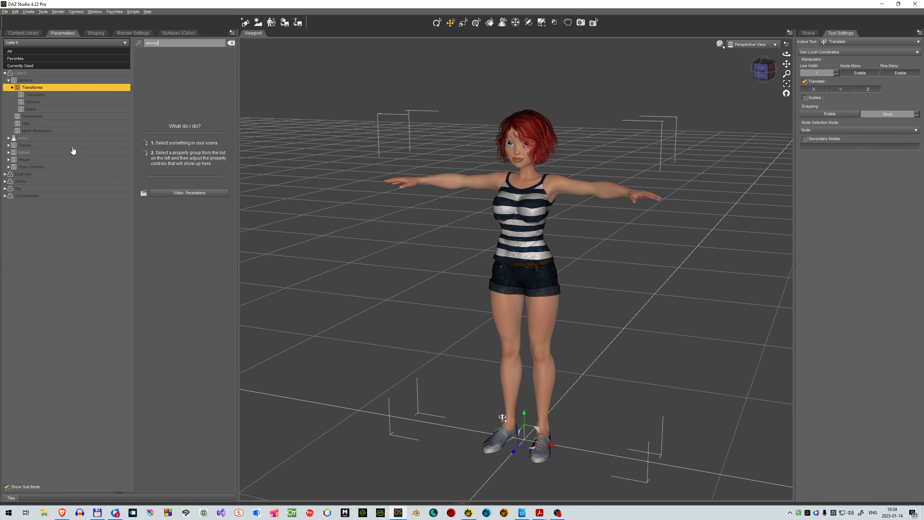
click(29, 140)
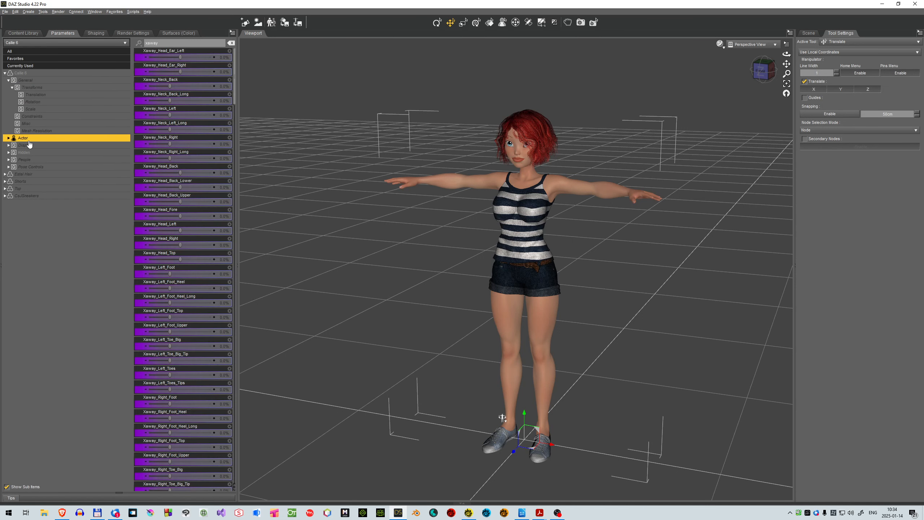
Try the Xaway_Left_Knee morph at 300% and reset its value
click(147, 123)
scroll(192, 254, down, 5)
scroll(192, 254, down, 2)
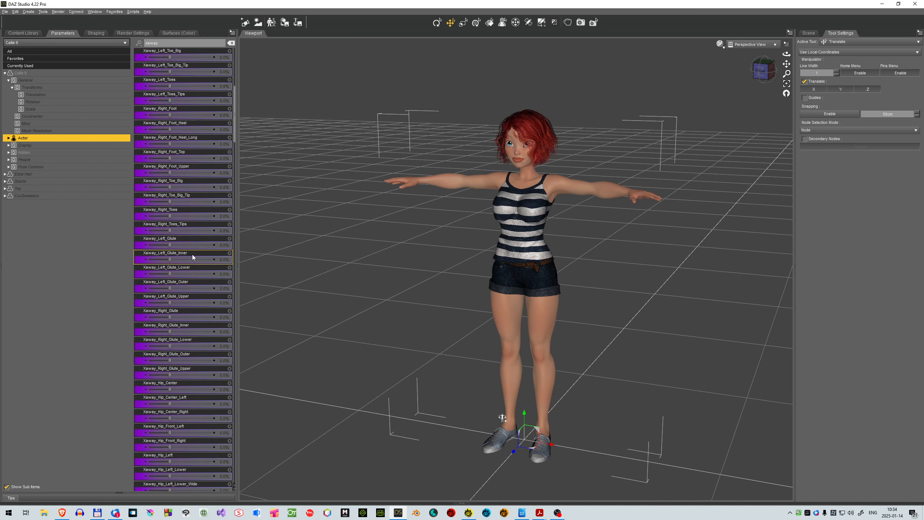
scroll(196, 301, down, 3)
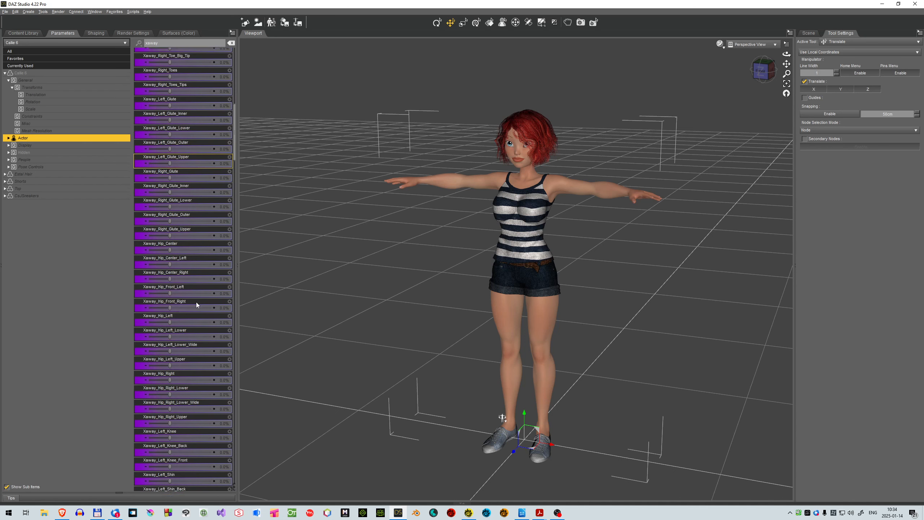
scroll(196, 302, down, 3)
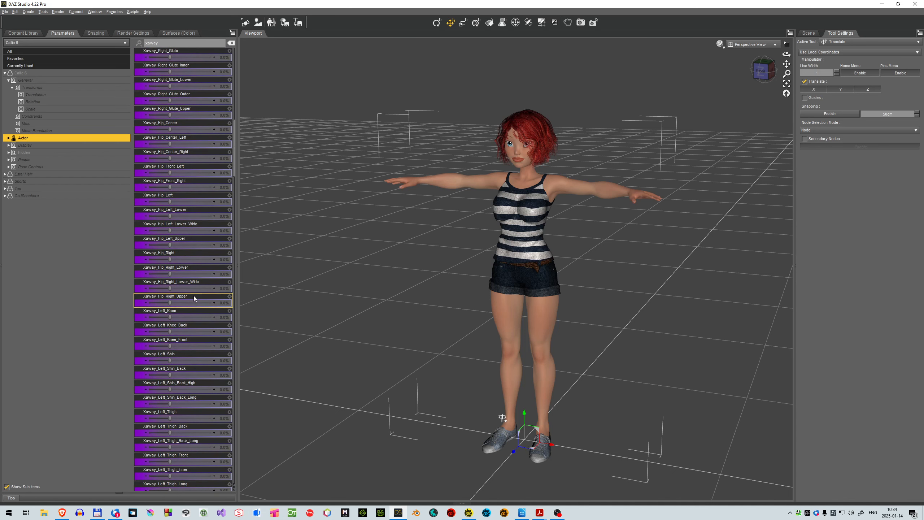
drag(170, 316, 249, 315)
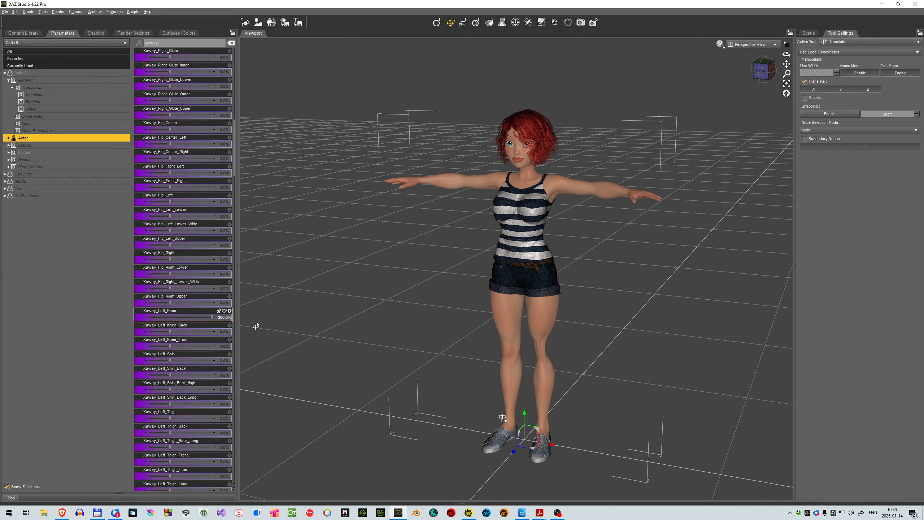
click(230, 311)
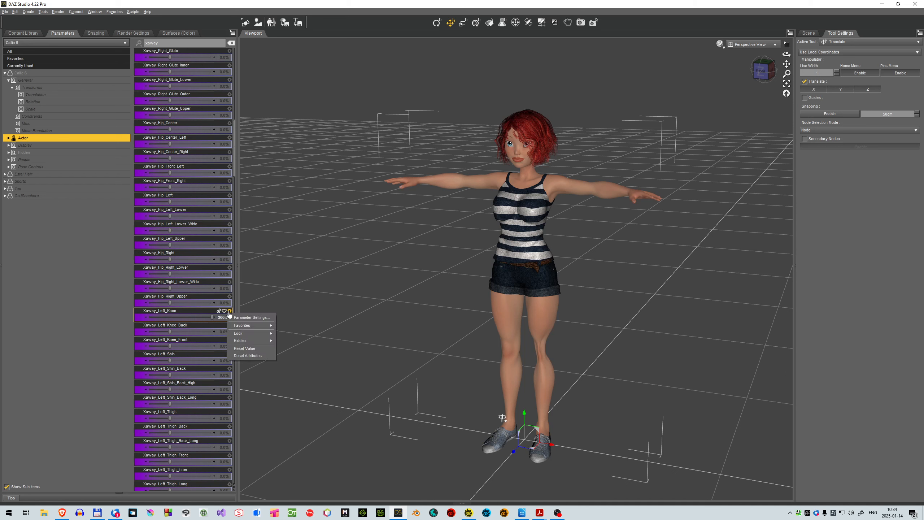
click(247, 349)
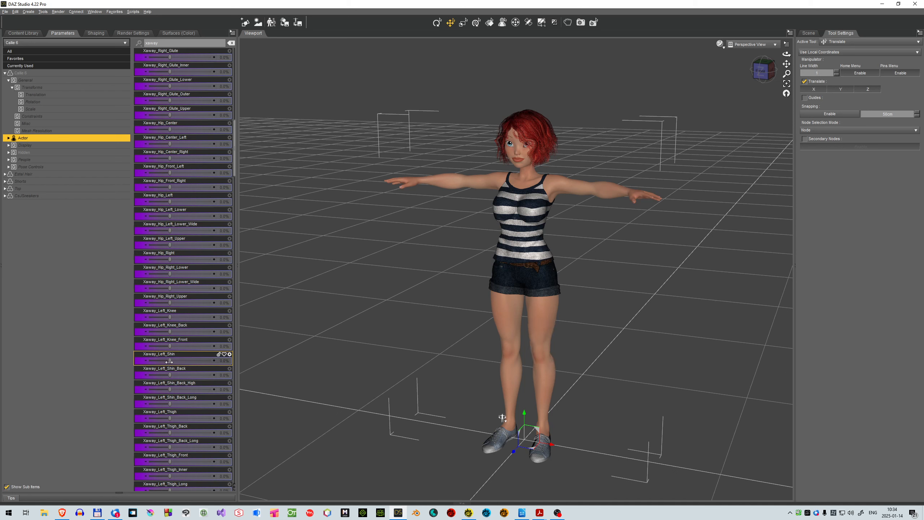
Try the Xaway_Left_Shin morph at 300% and reset its value
drag(169, 361, 265, 353)
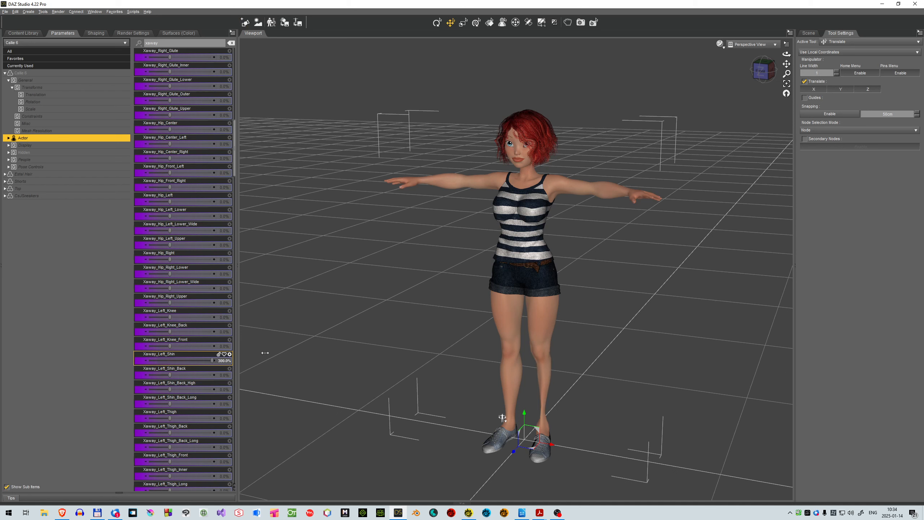
click(229, 355)
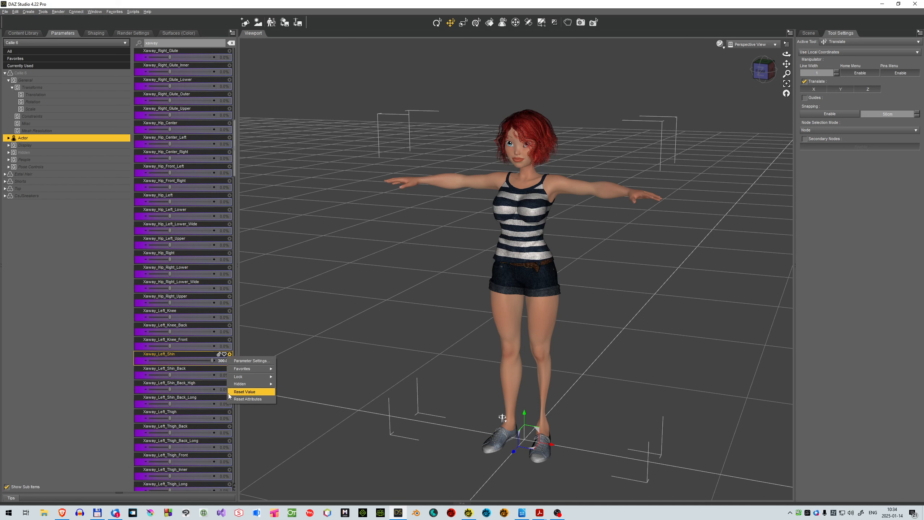
click(247, 393)
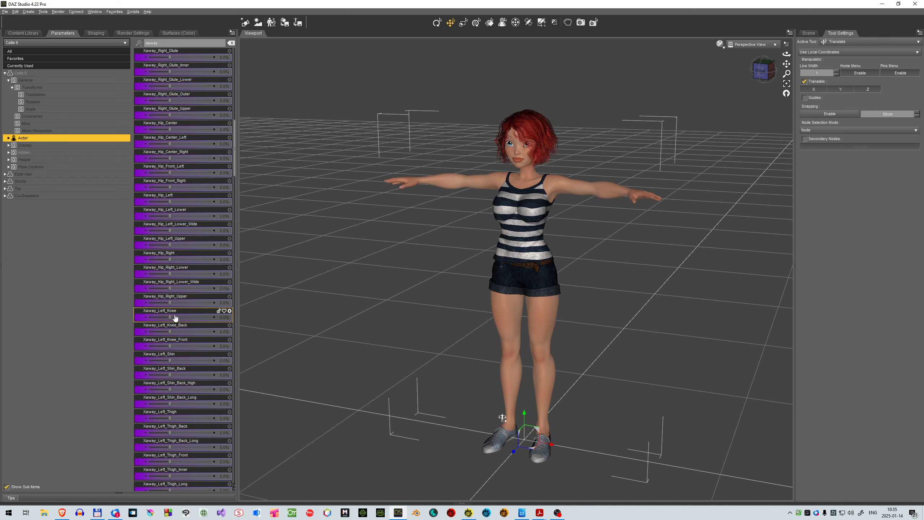
scroll(174, 316, down, 5)
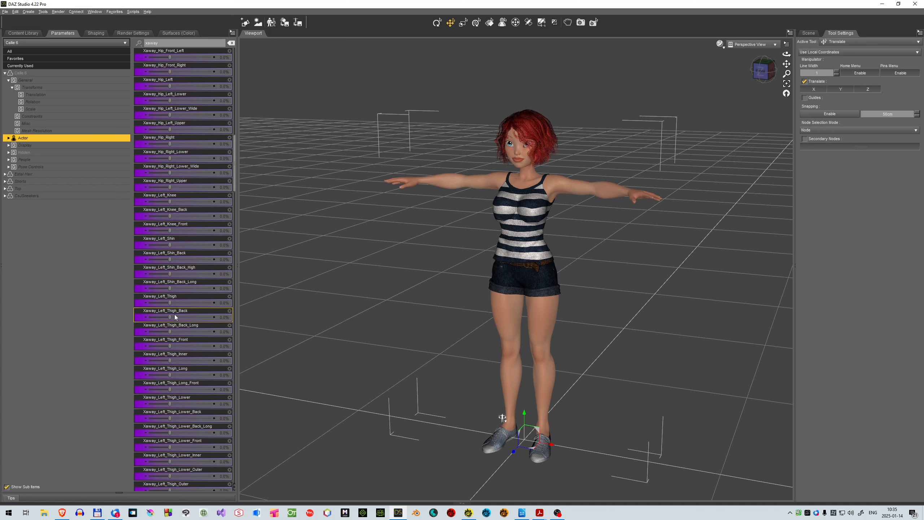
scroll(174, 314, down, 4)
scroll(174, 314, down, 12)
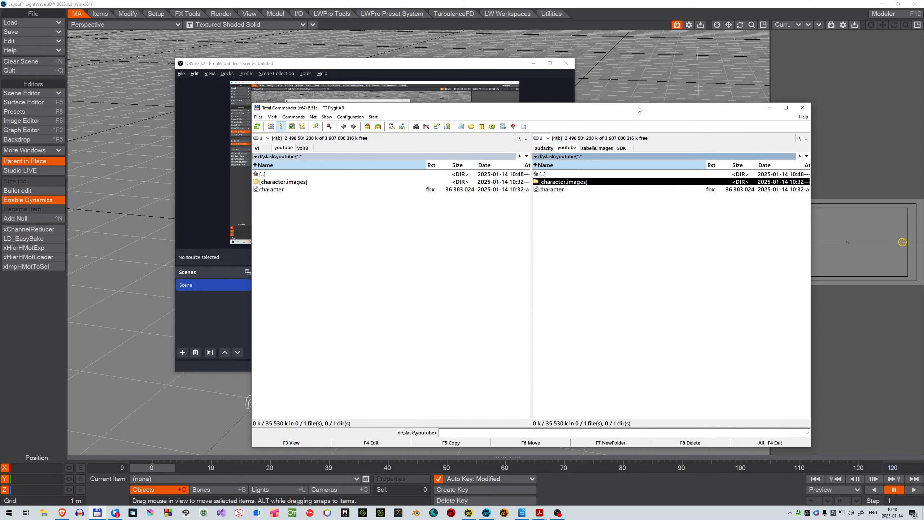
In Total Commander, open the character.images folder beside the exported character.fbx in d:\slask\youtube
drag(635, 109, 583, 100)
key(Down)
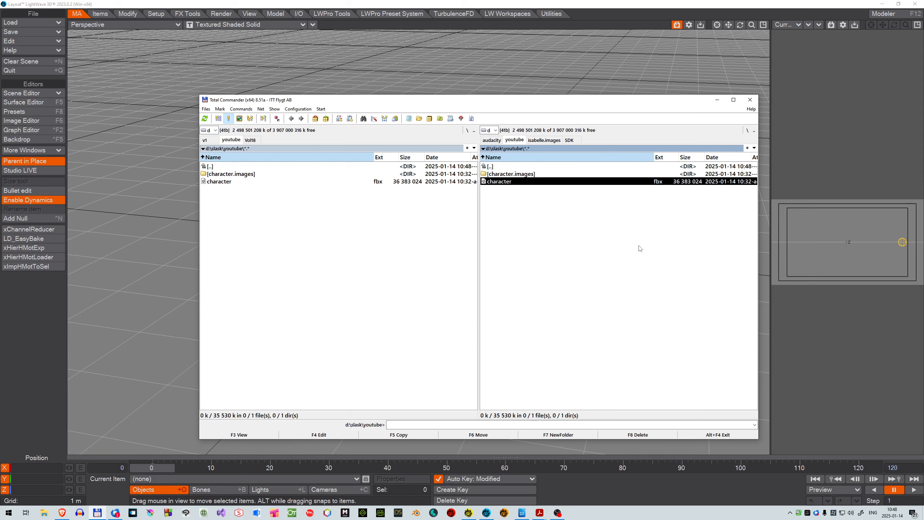
key(Up)
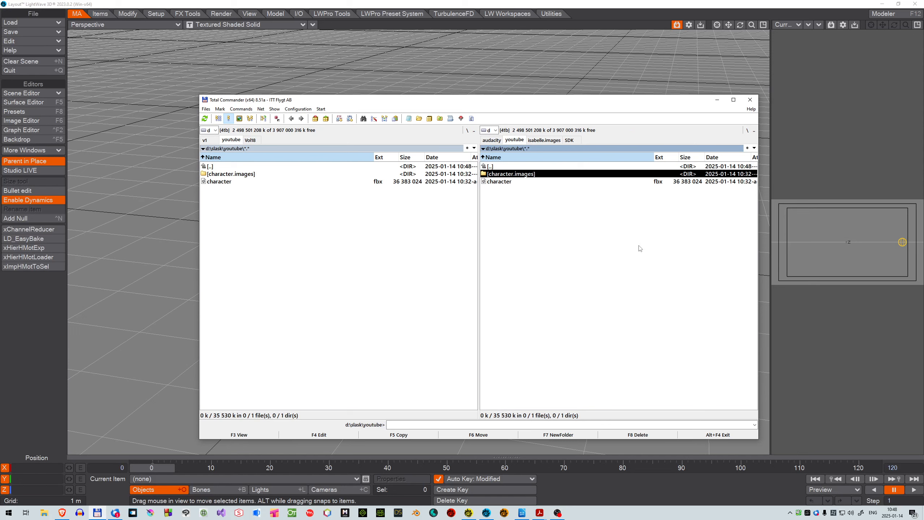
key(Return)
View the shorts textures sBShorts01, sBShorts01B and sBShorts01S one after another and close the image viewer
key(Down)
key(Down)
key(Down)
key(Down)
key(Down)
key(Down)
key(Down)
key(Down)
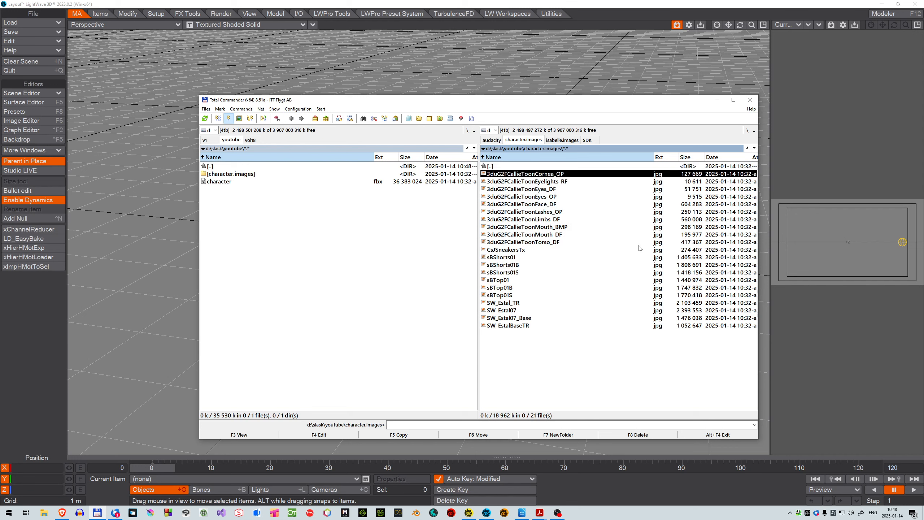
key(Down)
key(Down)
key(Down)
key(Down)
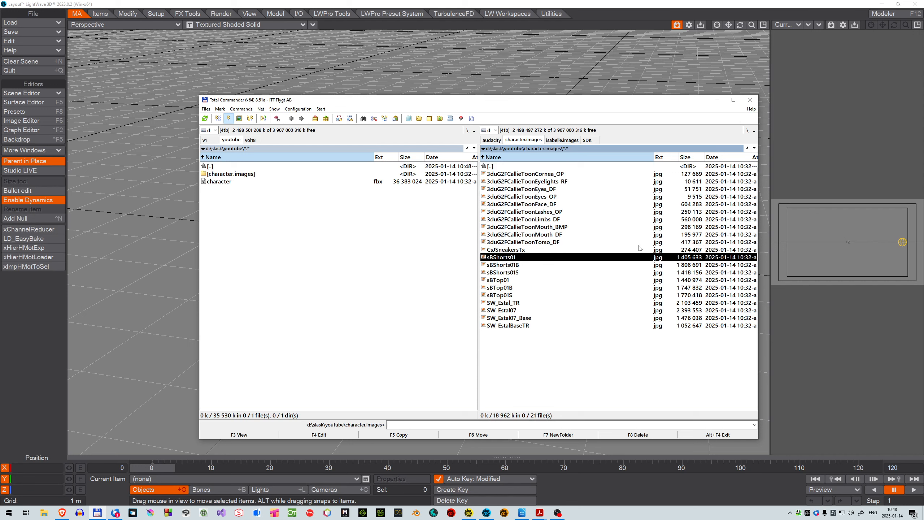
key(Return)
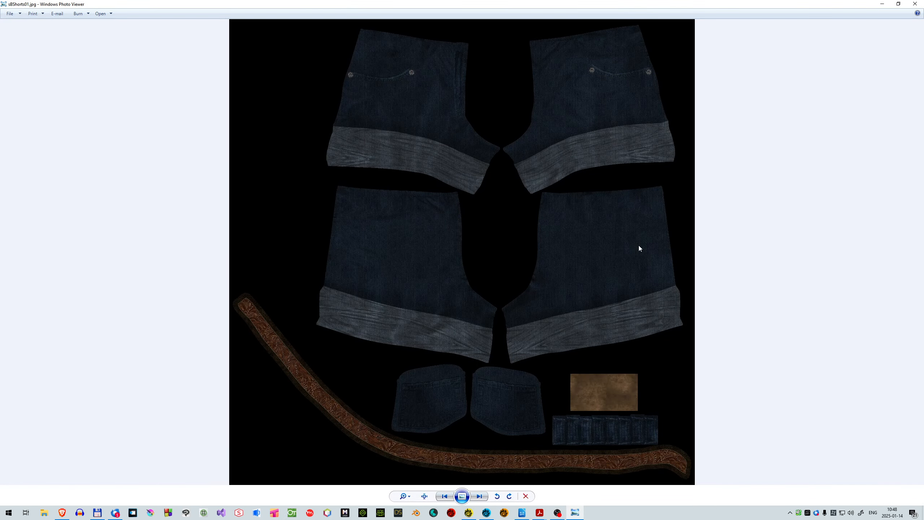
key(Right)
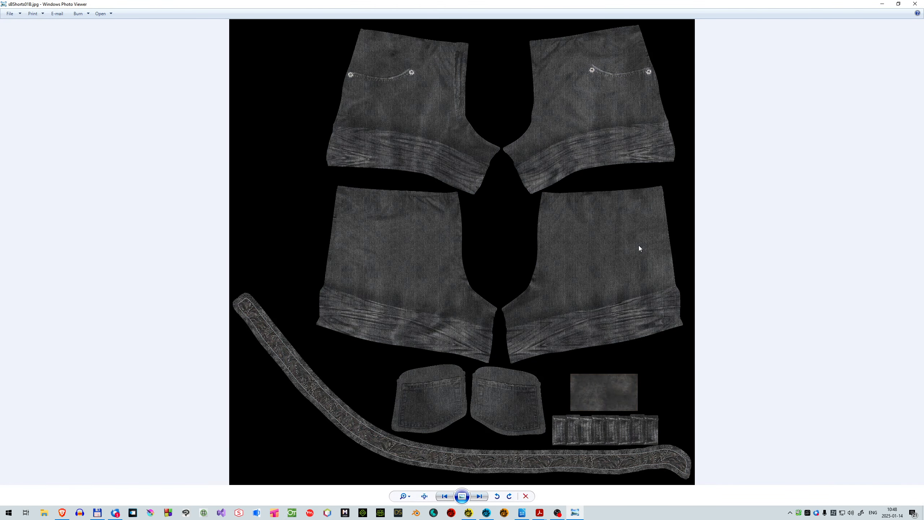
key(Right)
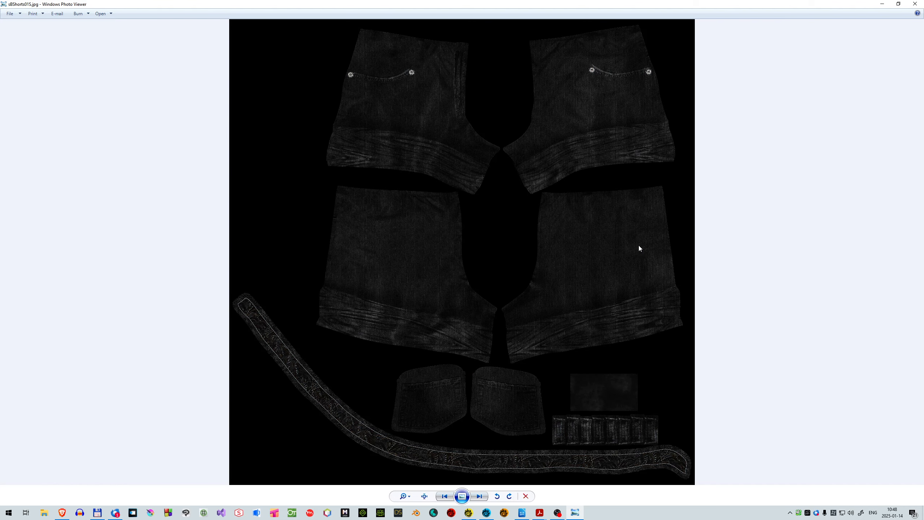
click(915, 4)
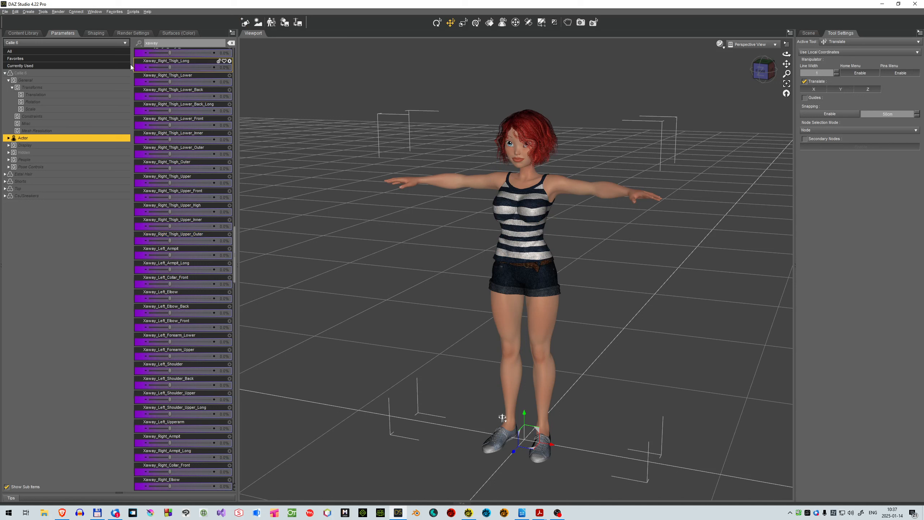
In DAZ Studio, select the Shorts figure in the scene and display the surface settings of its MainShorts material
click(807, 35)
click(815, 62)
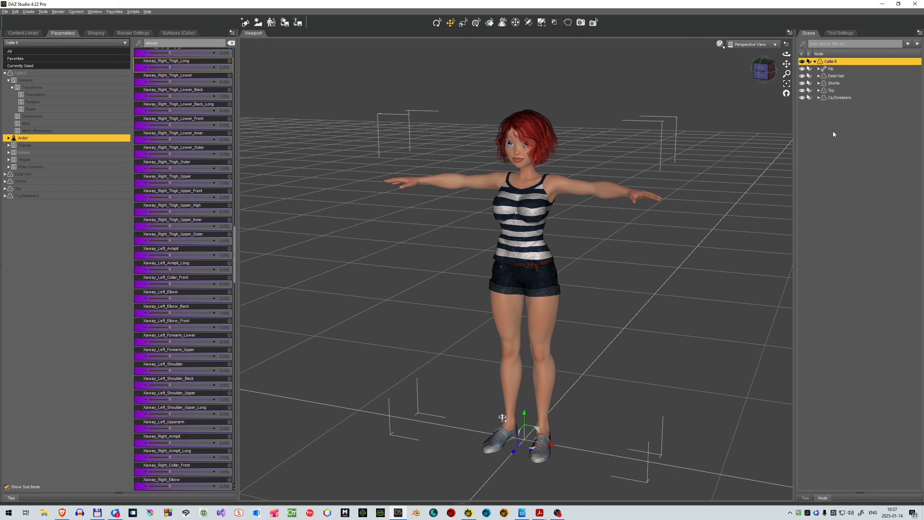
click(837, 83)
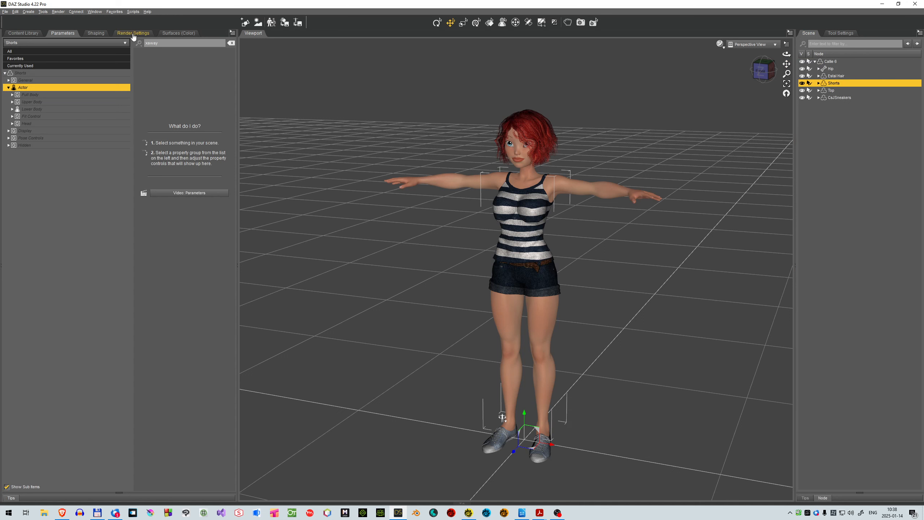
click(189, 36)
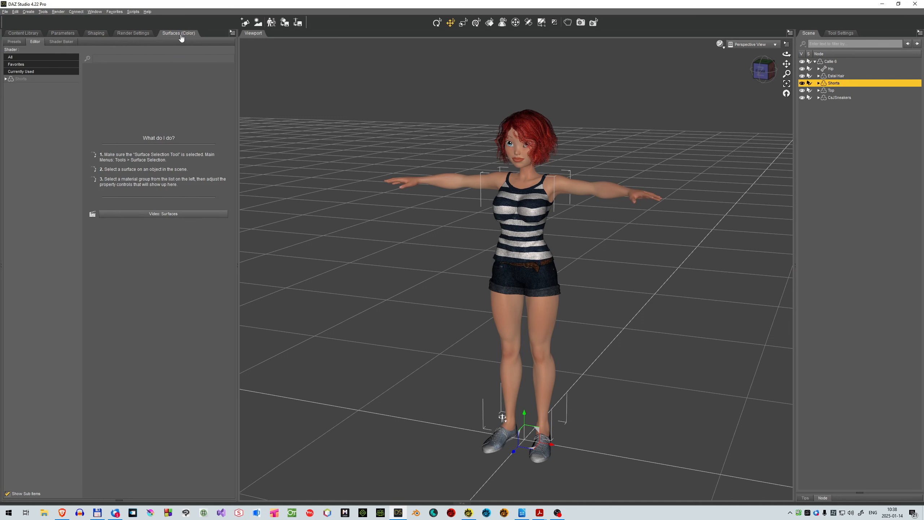
click(5, 80)
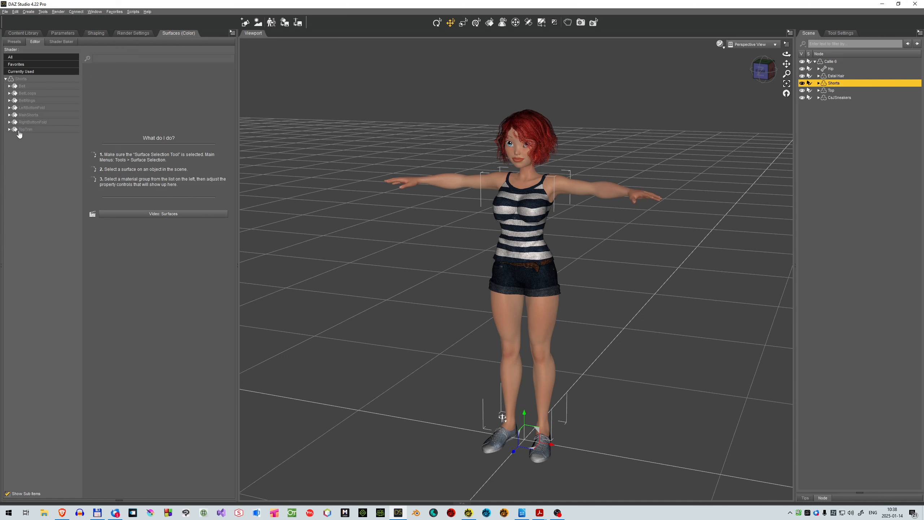
click(28, 115)
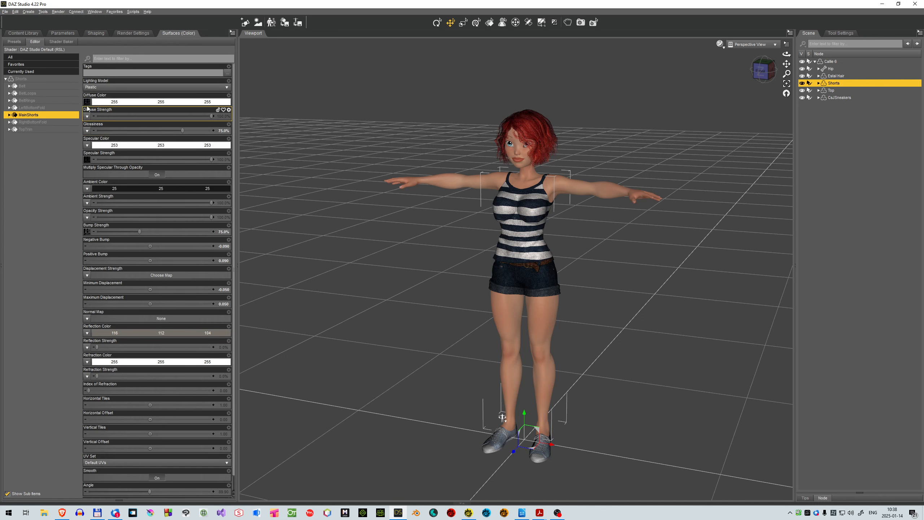
Inspect the MainShorts Diffuse Color map and browse its source folder Boardwalk to view the path and textures, leaving the assigned map as is
mouse_move(87, 108)
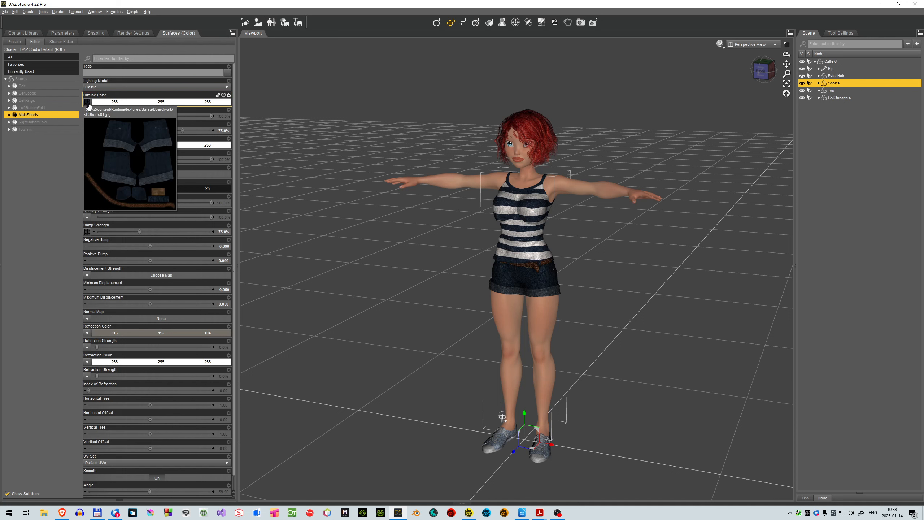
click(87, 103)
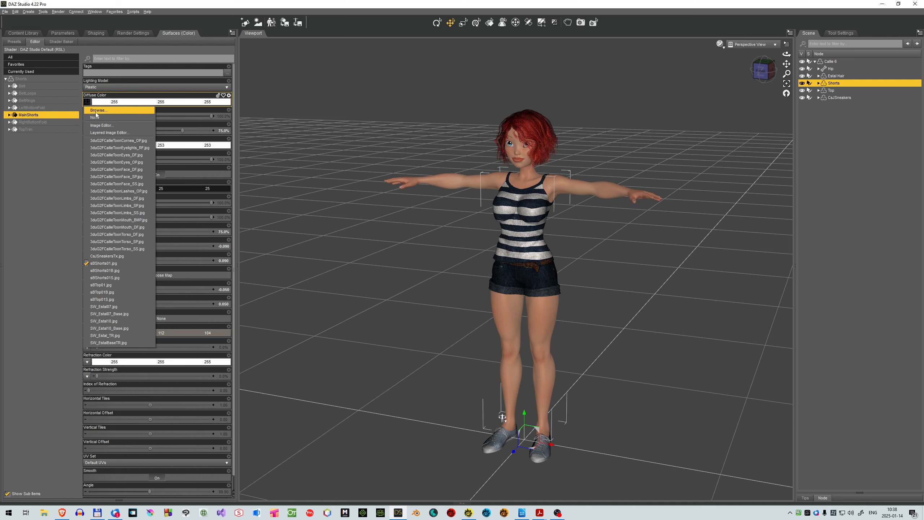
click(95, 112)
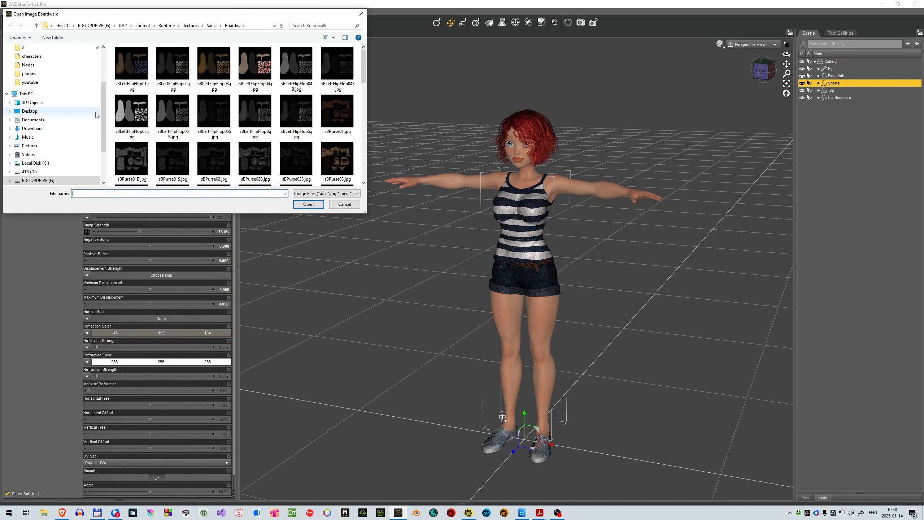
click(255, 29)
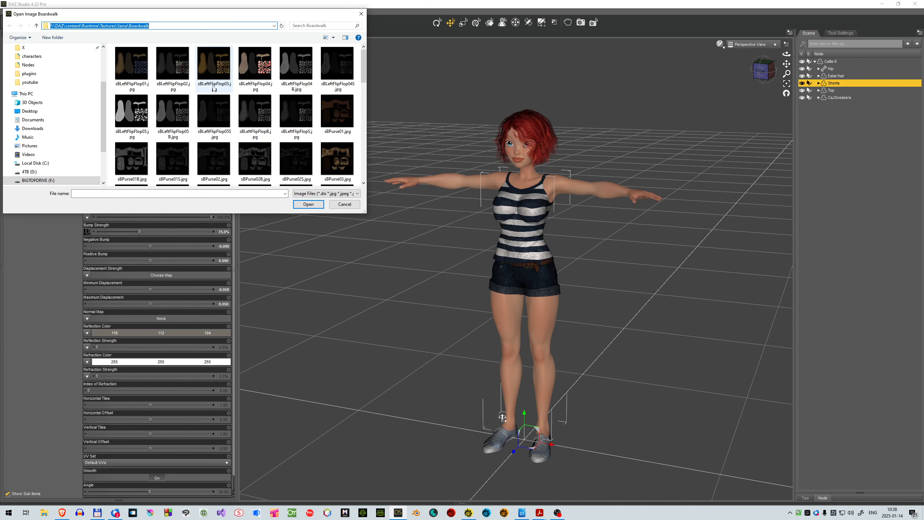
scroll(214, 89, down, 5)
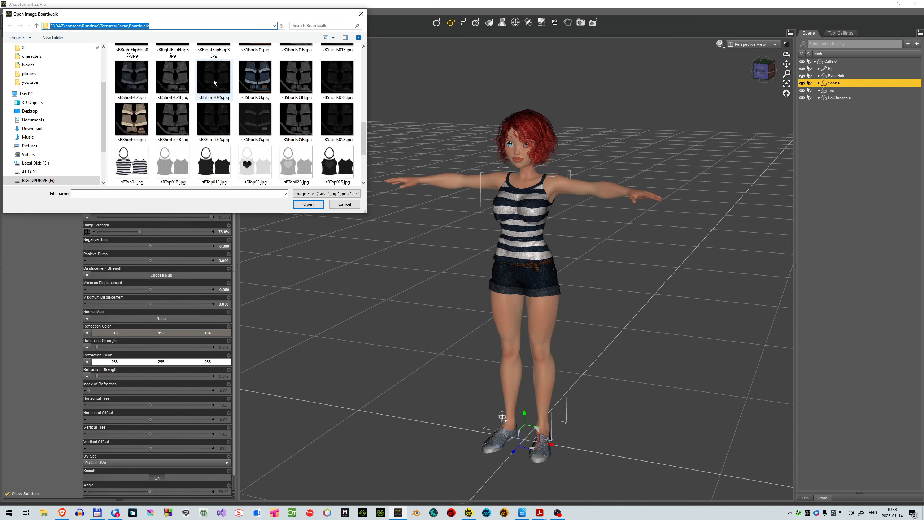
scroll(214, 88, down, 2)
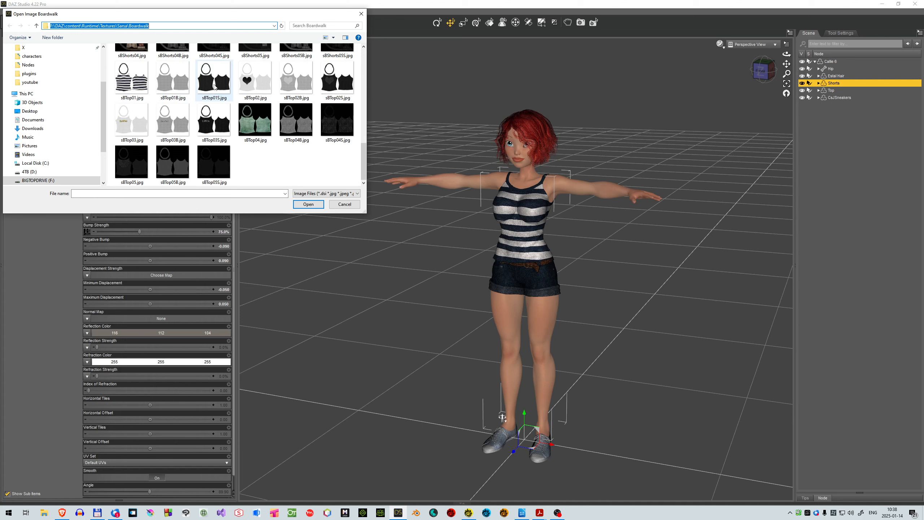
scroll(216, 86, up, 6)
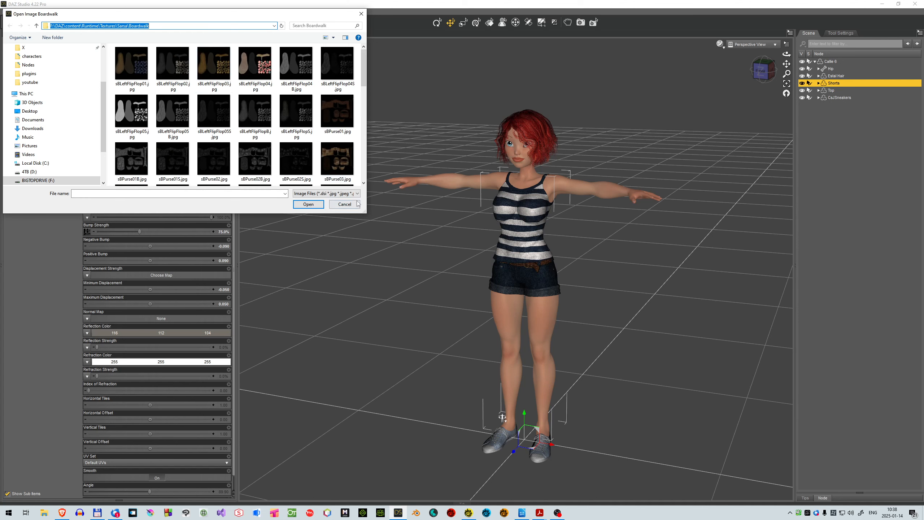
click(344, 204)
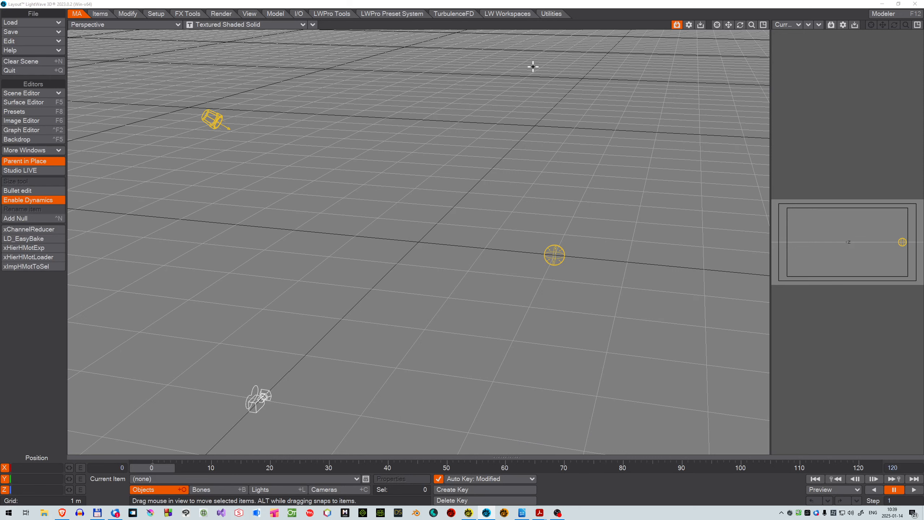
In LightWave Layout, open character.fbx from D:\slask\youtube for FBX import in a maximized Perspective view, declining the content directory change
click(763, 25)
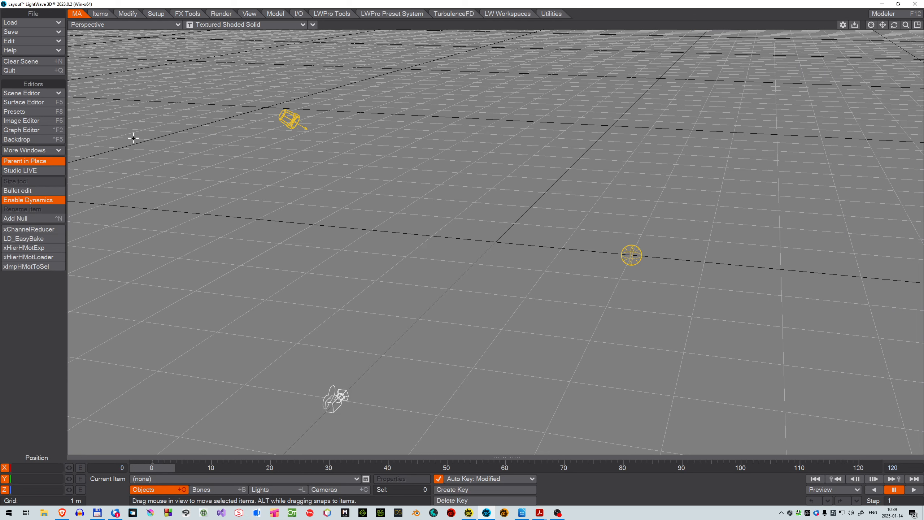
click(18, 22)
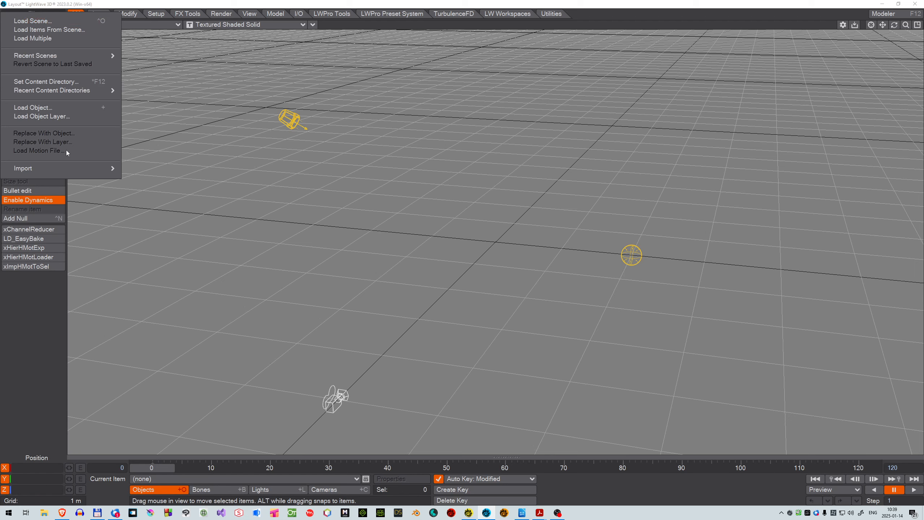
mouse_move(59, 168)
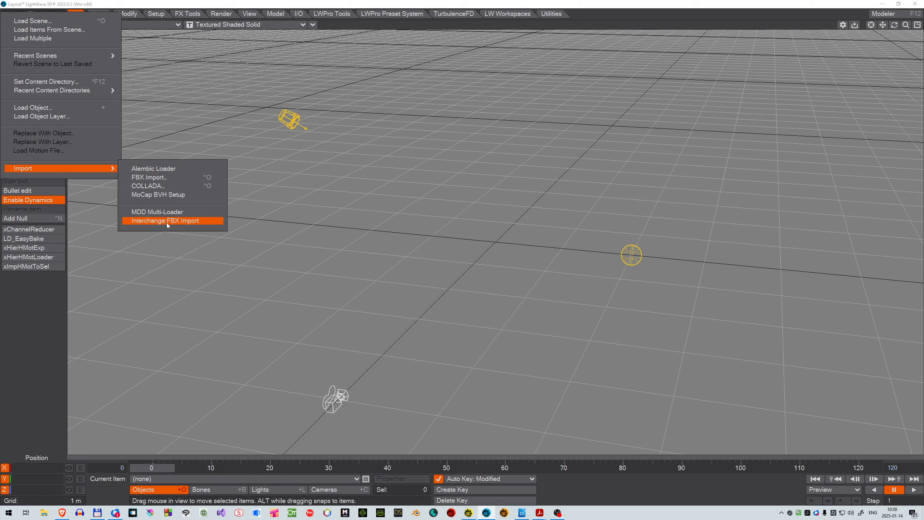
click(150, 177)
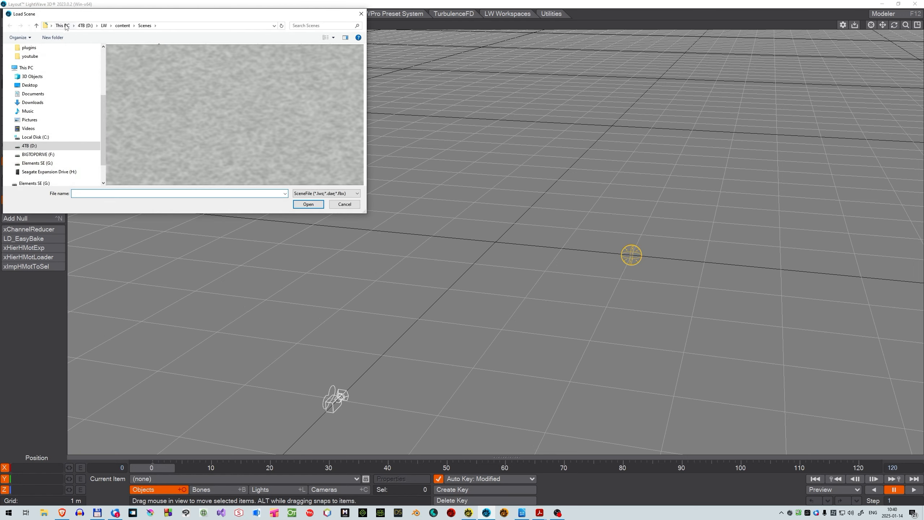
click(81, 26)
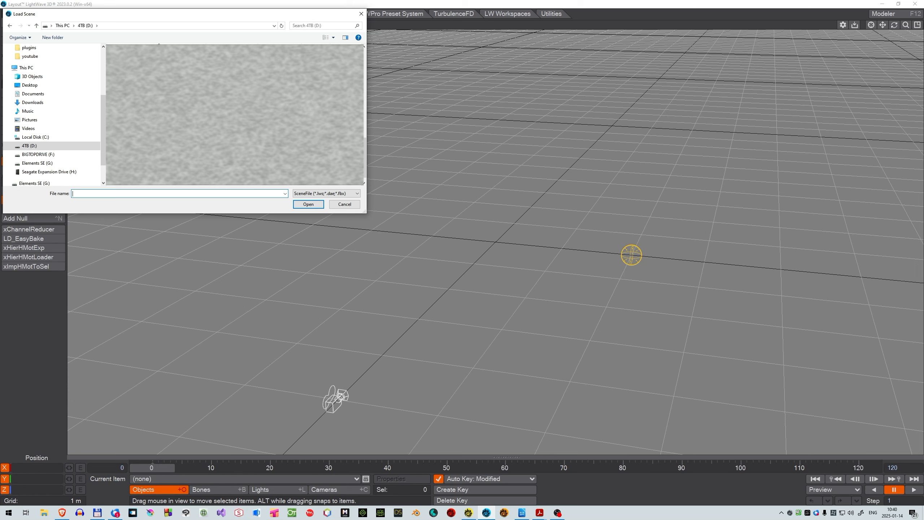
double_click(146, 124)
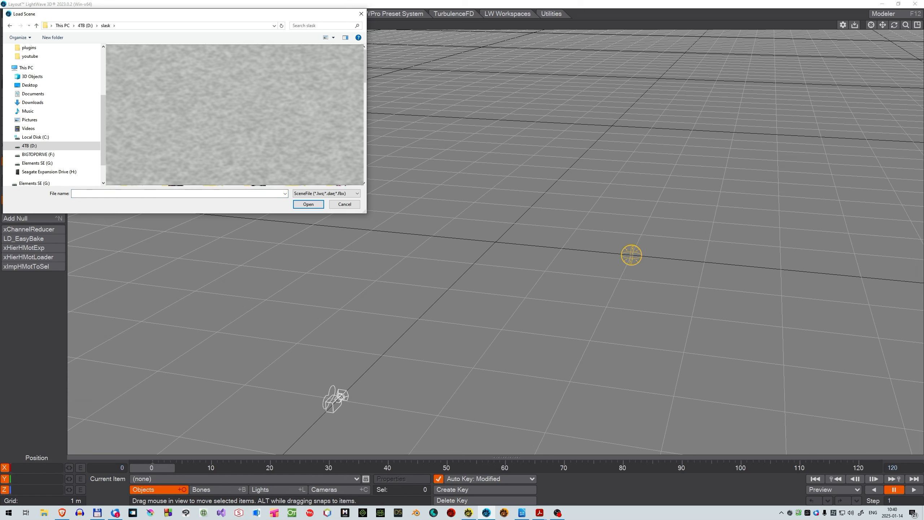
scroll(235, 115, down, 6)
double_click(253, 123)
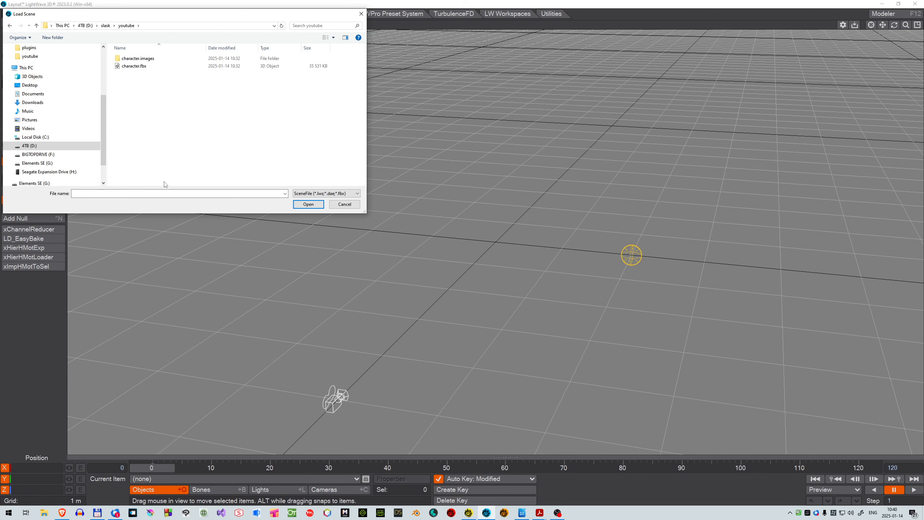
click(138, 69)
click(296, 203)
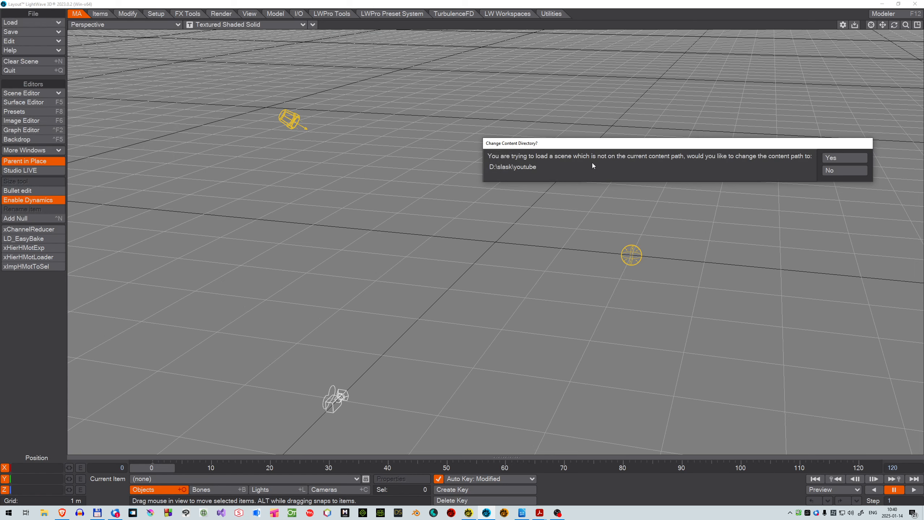
click(847, 172)
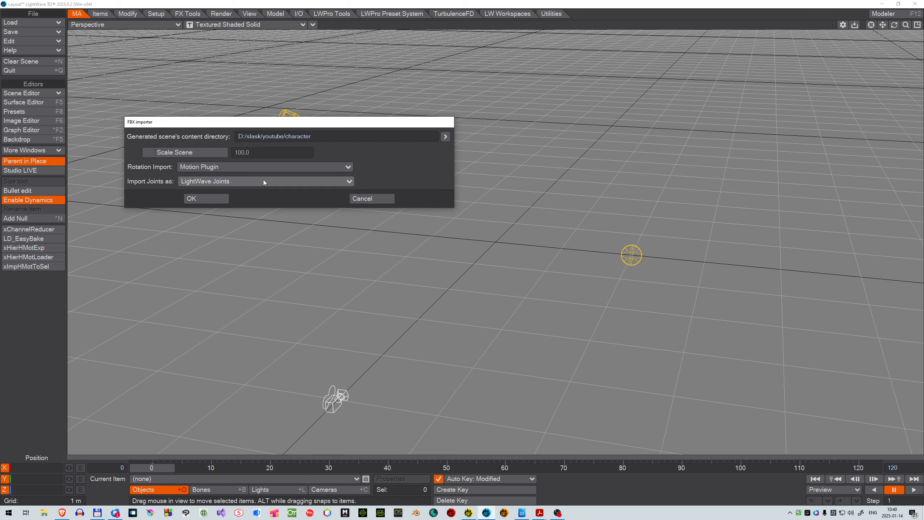
Import the FBX with joints as LightWave Joints and rotation import set to Bake Rotations
click(349, 181)
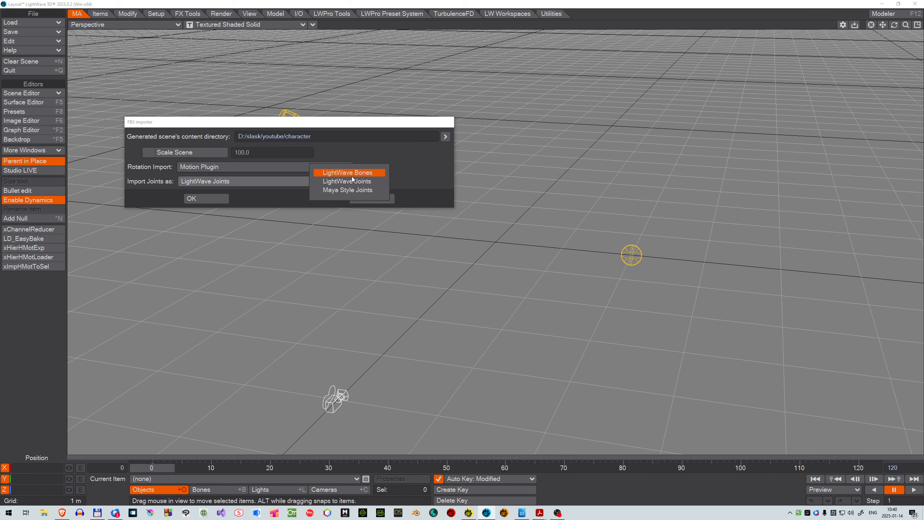
click(354, 186)
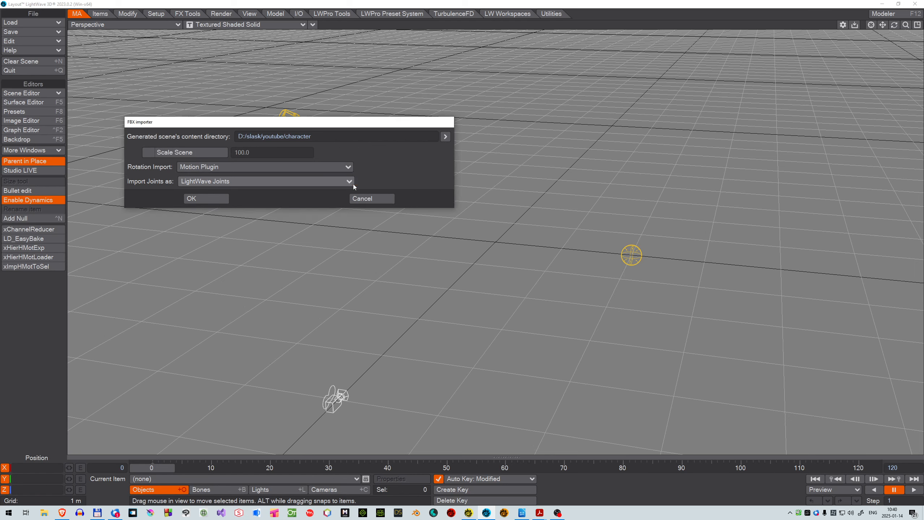
click(305, 185)
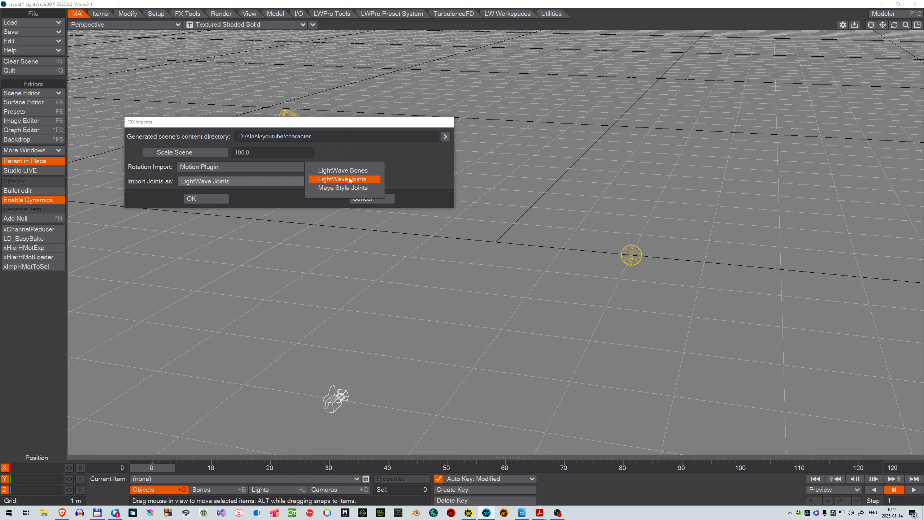
click(351, 179)
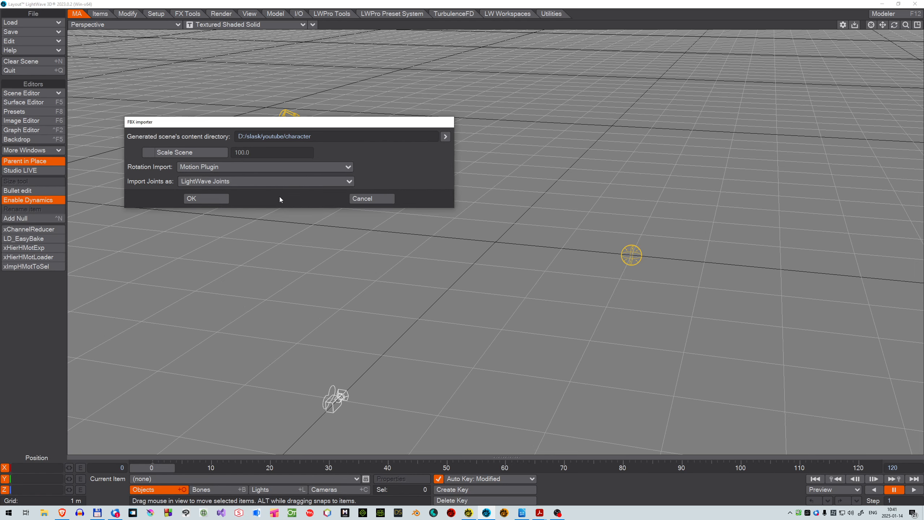
click(342, 168)
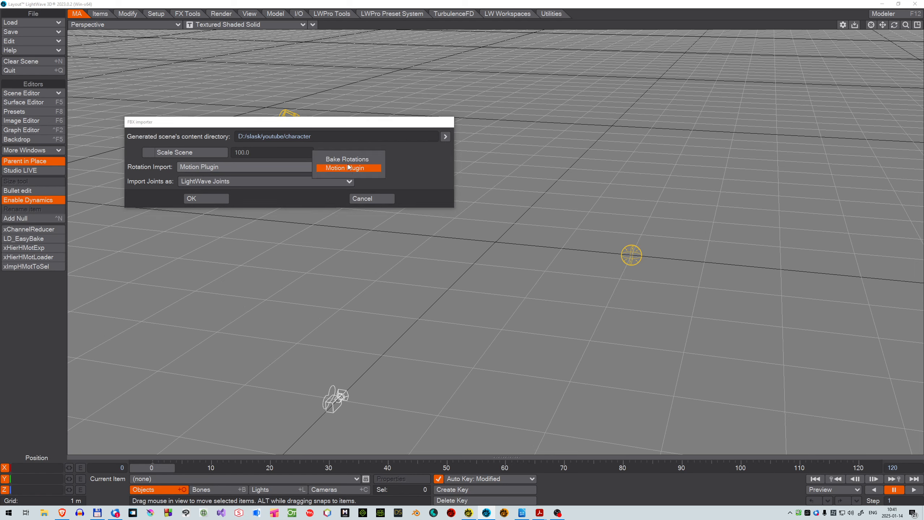
click(348, 160)
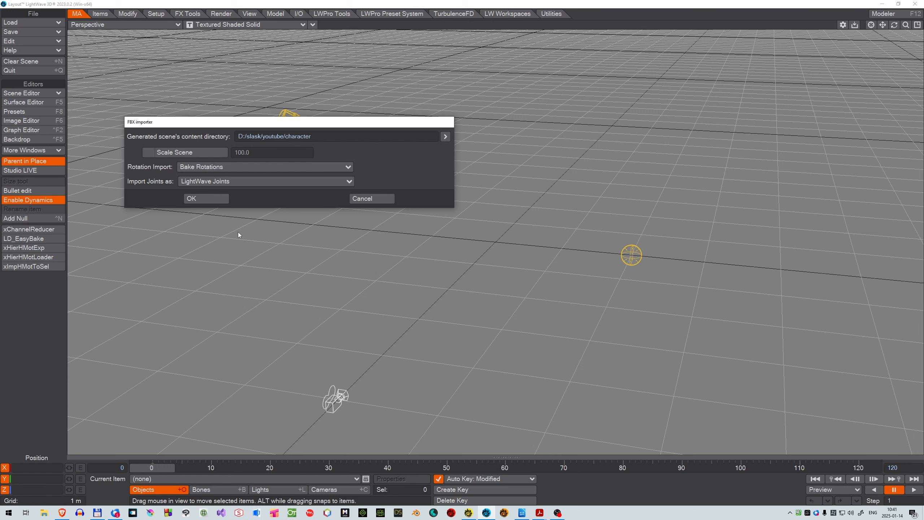
click(199, 199)
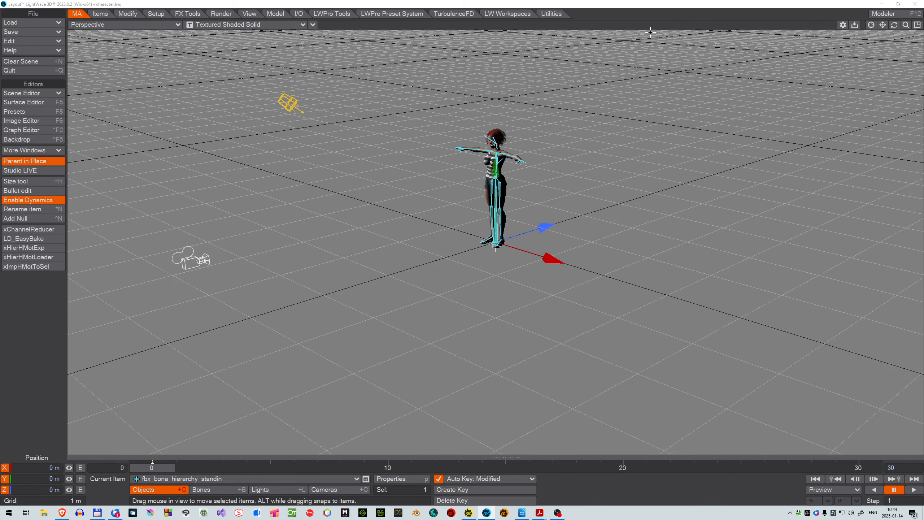
Select the lIndex2 finger bone in the imported character's hand and activate rotation for it
drag(905, 25, 882, 106)
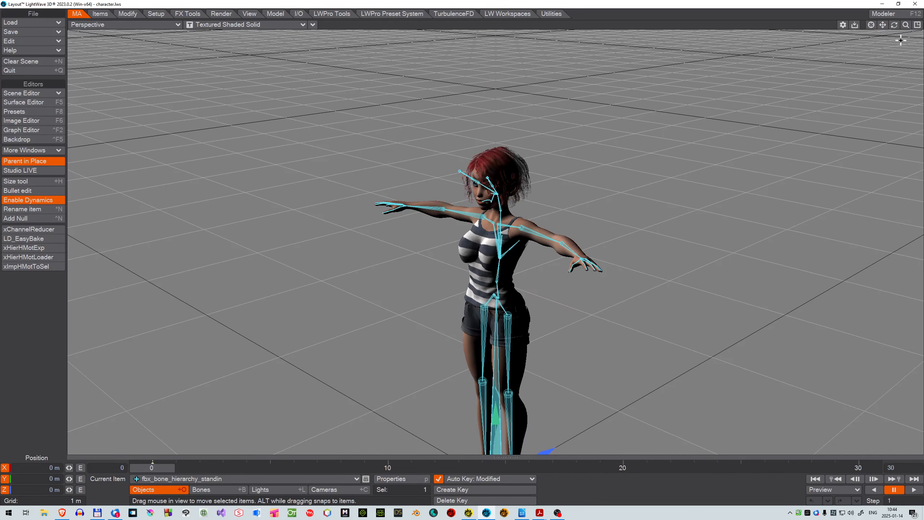
drag(896, 25, 760, 25)
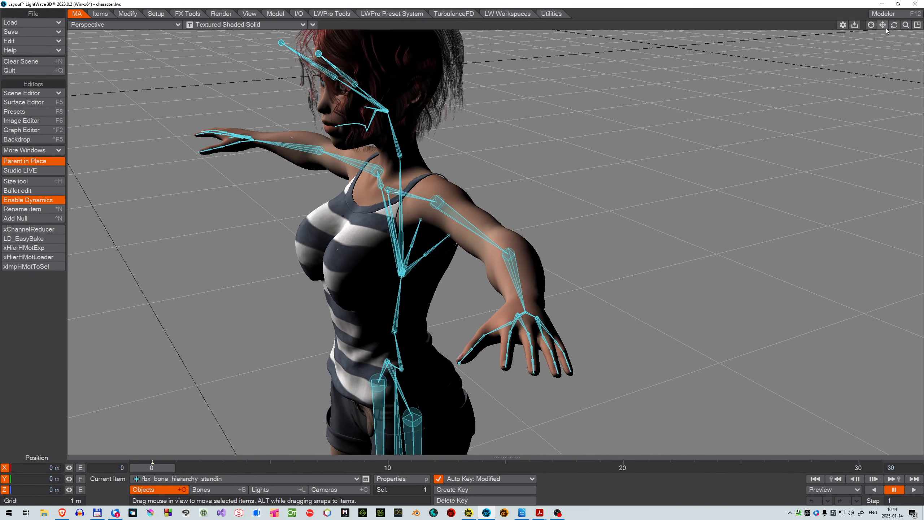
drag(905, 26, 883, 4)
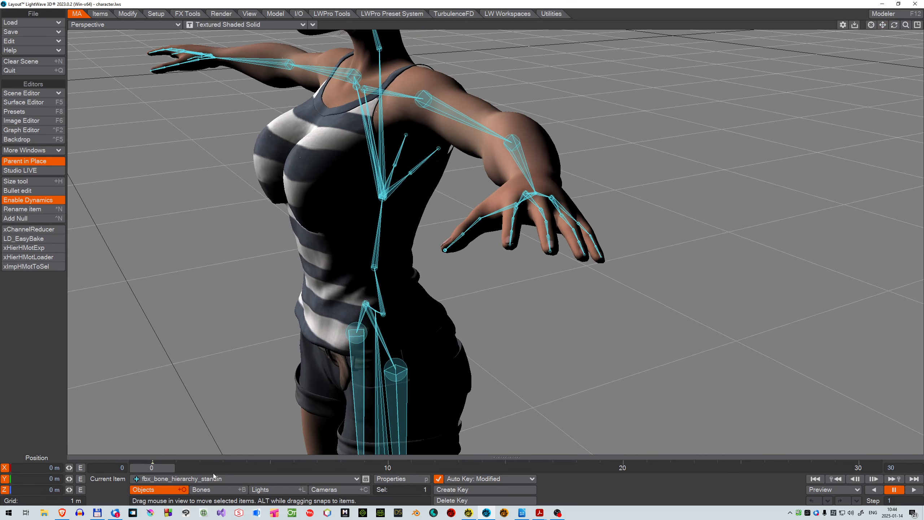
click(211, 489)
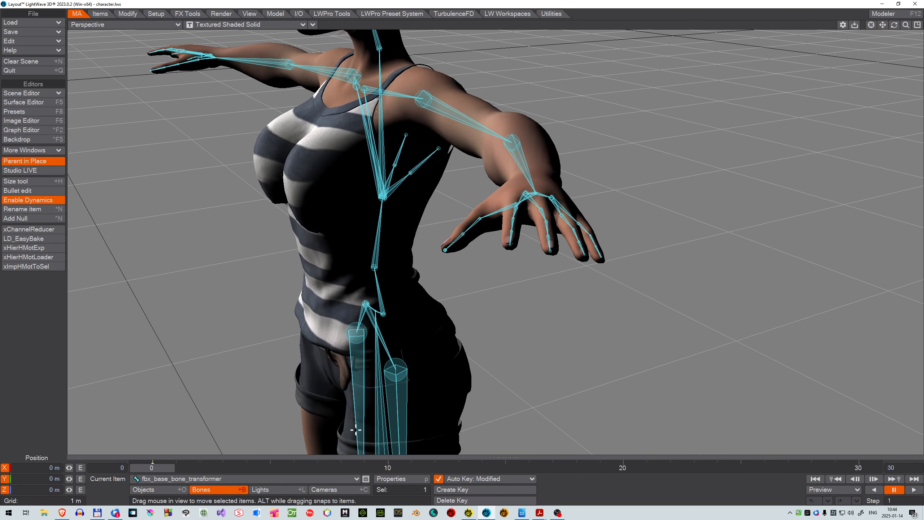
click(513, 218)
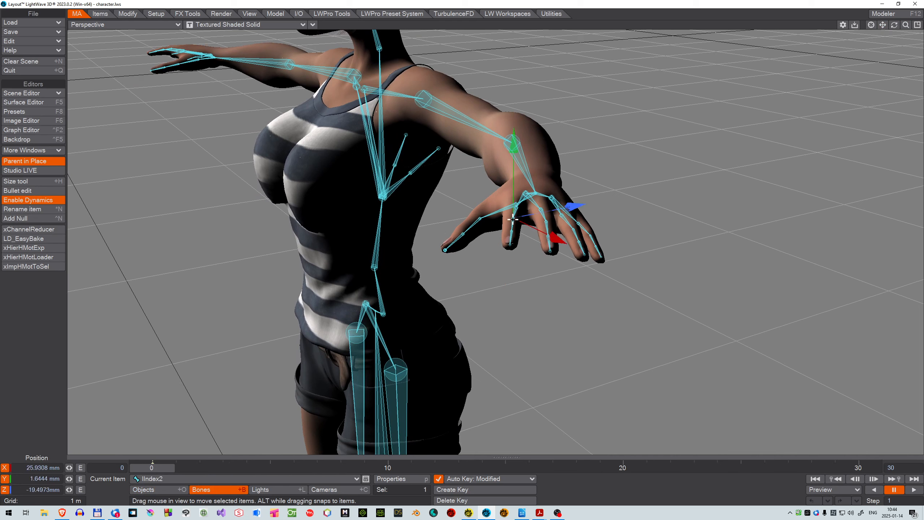
key(shift+o)
key(shift+b)
key(y)
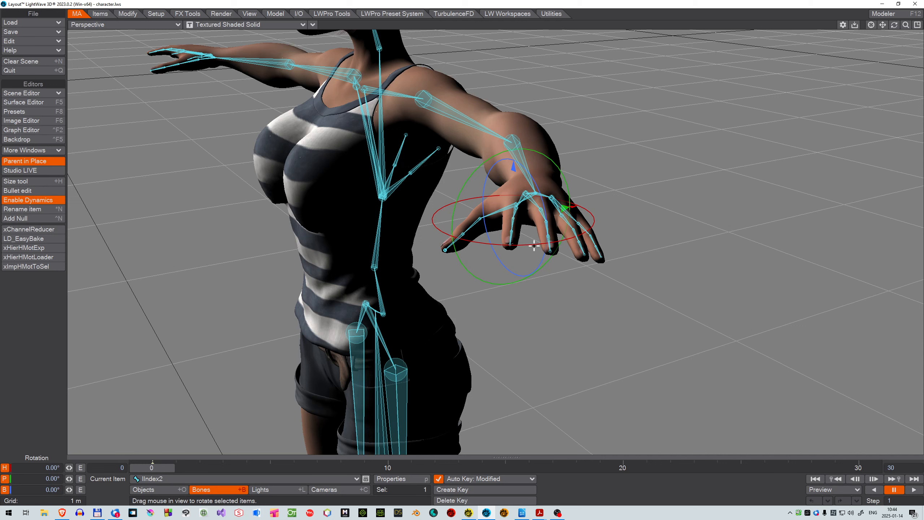
Try rotating the lIndex2 bone in heading, pitch and bank, undoing the trial rotations
click(45, 467)
text(75)
key(Return)
mouse_move(69, 467)
mouse_down()
mouse_move(54, 468)
mouse_move(82, 467)
mouse_move(44, 467)
mouse_move(72, 472)
mouse_up()
key(ctrl+z)
mouse_move(69, 479)
mouse_down()
mouse_move(95, 478)
mouse_move(56, 478)
mouse_move(70, 482)
mouse_up()
key(ctrl+z)
click(3, 490)
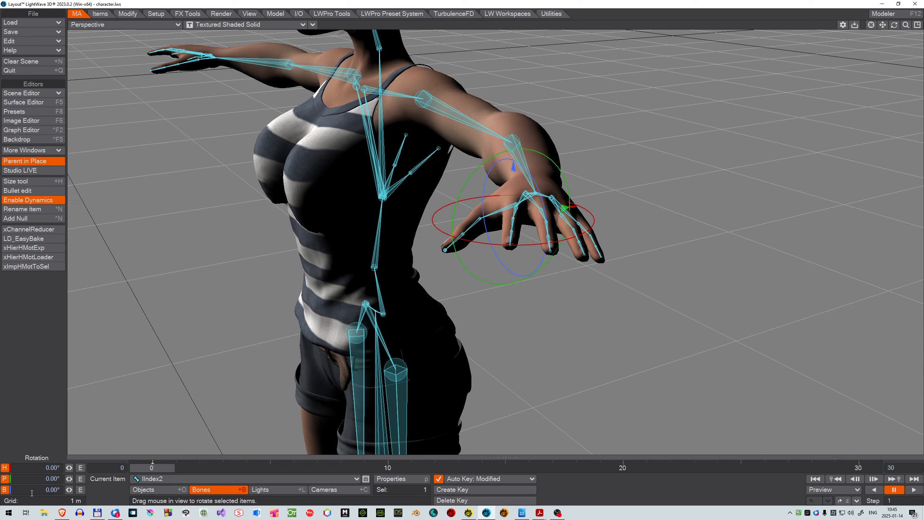
mouse_move(69, 490)
mouse_down()
mouse_move(131, 490)
mouse_move(3, 489)
mouse_move(80, 490)
mouse_move(18, 490)
mouse_move(70, 492)
mouse_up()
click(70, 491)
Clear the character scene without saving the scene or its objects
click(16, 64)
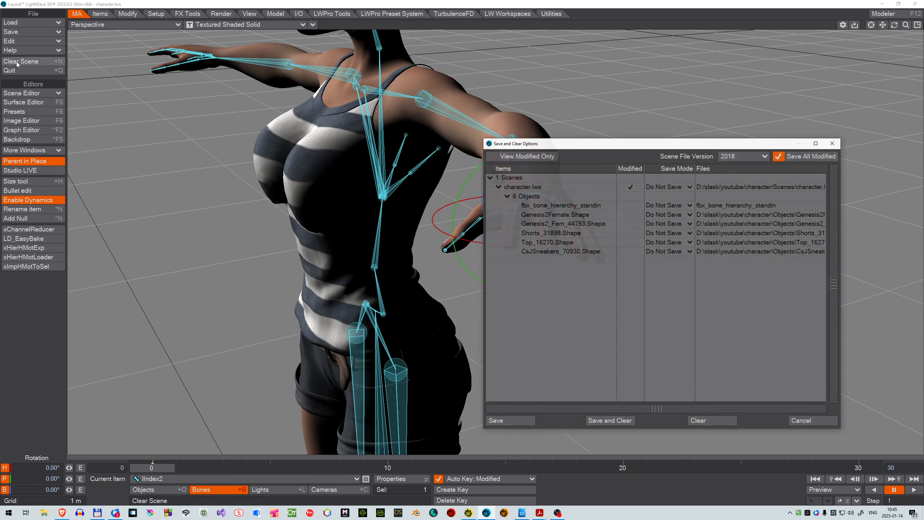
click(713, 422)
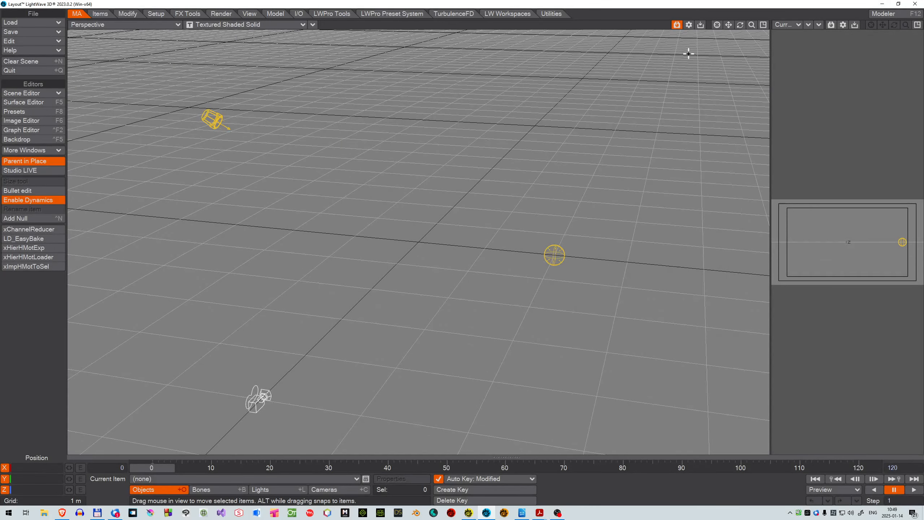
Load character.fbx from the youtube folder with the FBX import, keeping the current content directory
click(763, 26)
click(13, 22)
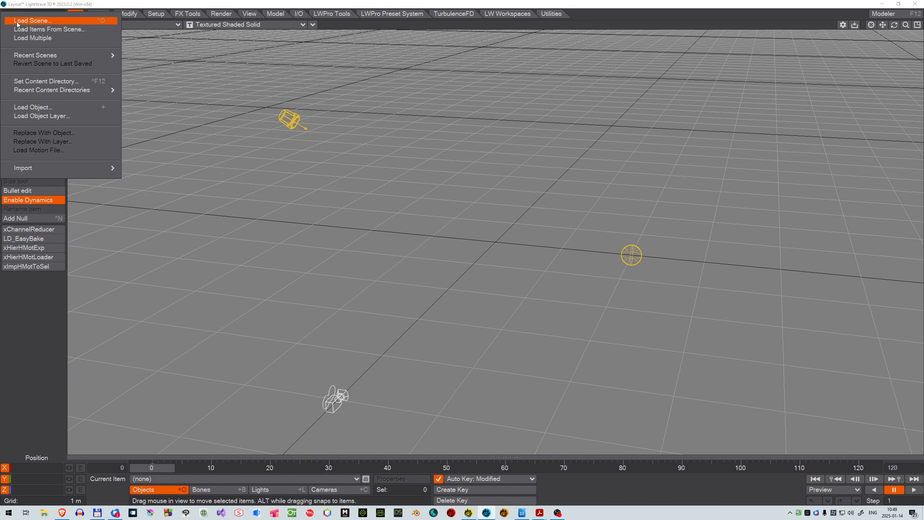
mouse_move(40, 169)
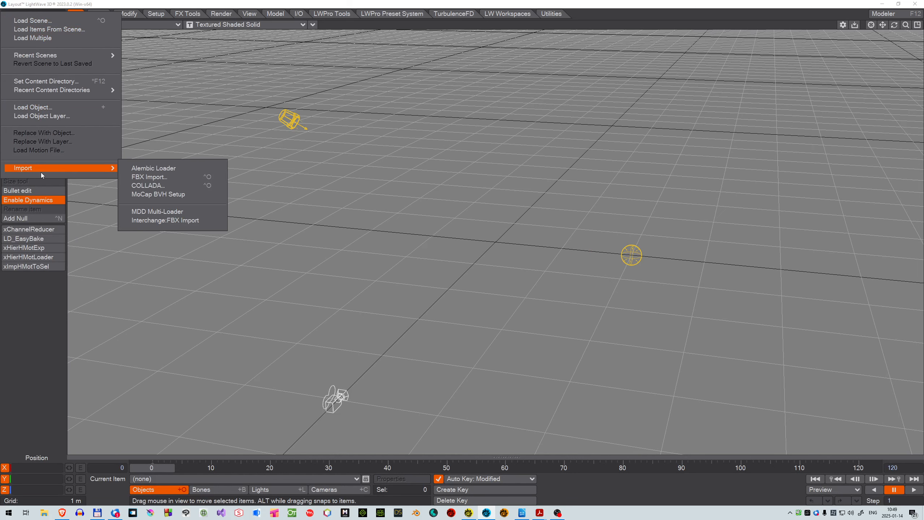
click(146, 178)
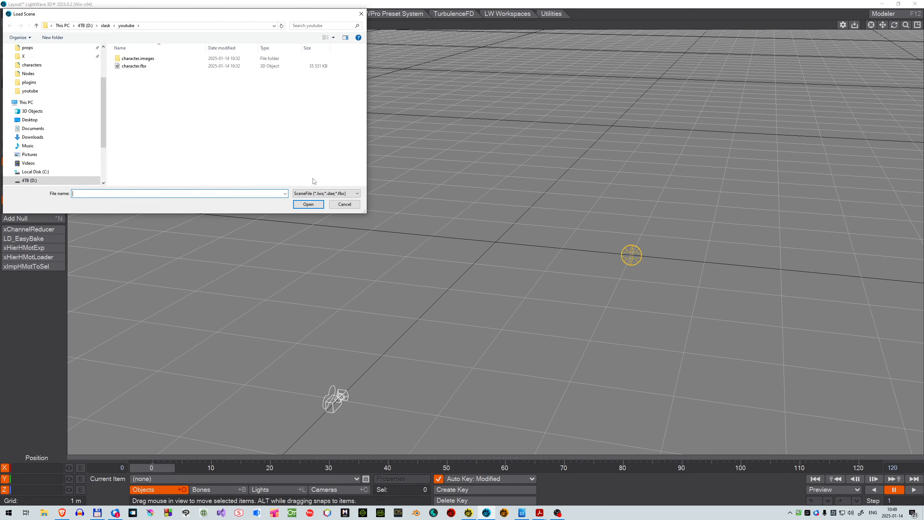
double_click(140, 67)
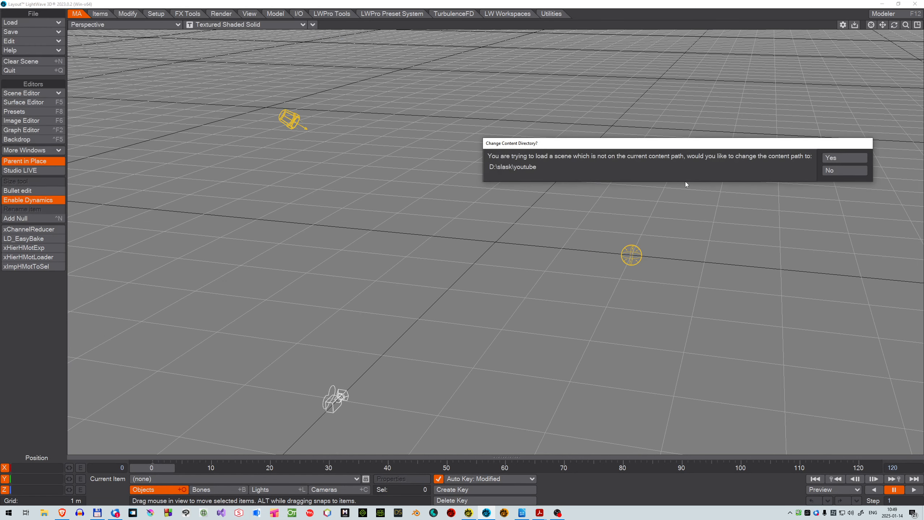
click(839, 171)
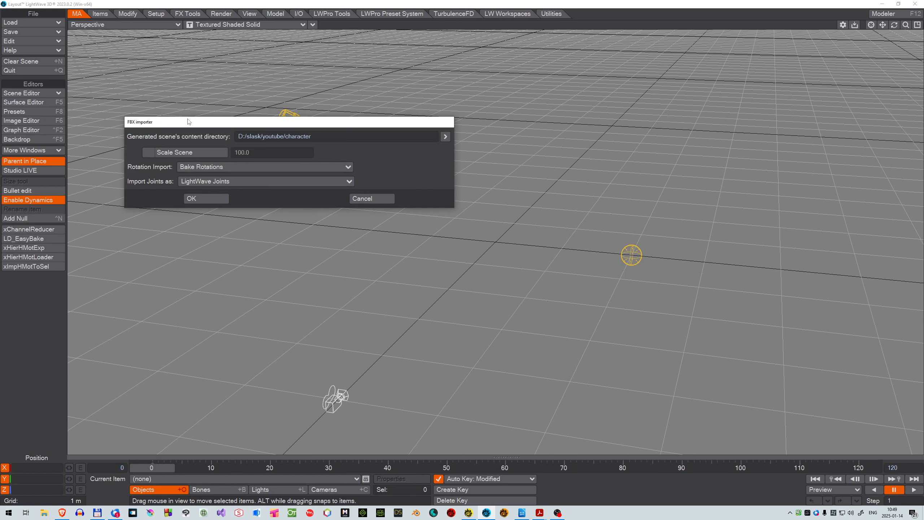
Run the FBX import with rotation import set to Motion Plugin and joints imported as LightWave Joints
click(208, 166)
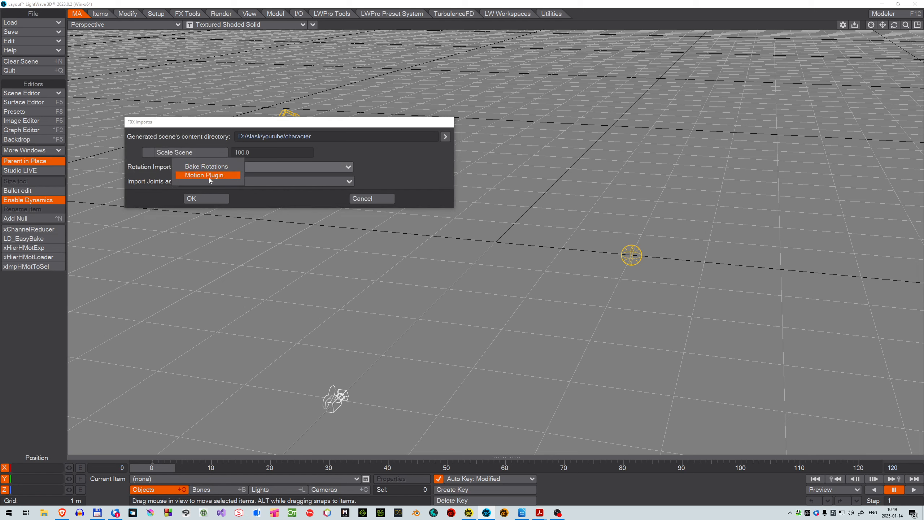
click(209, 178)
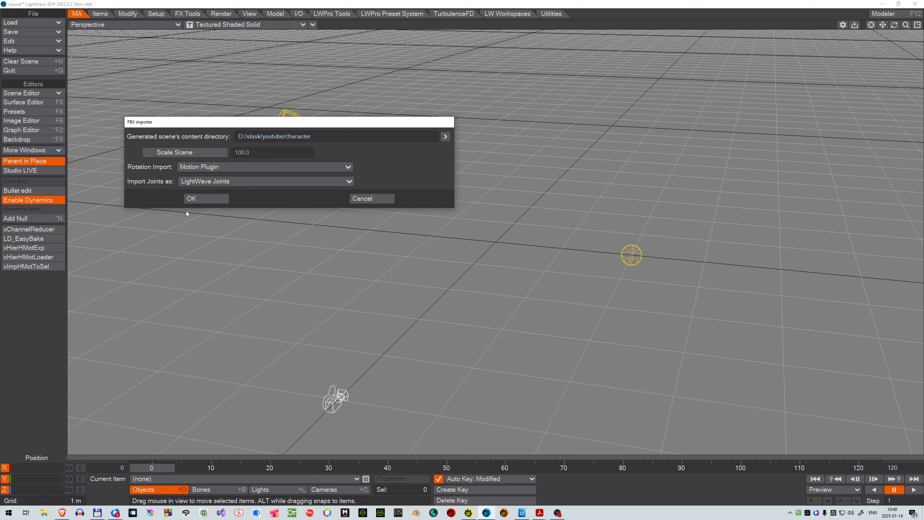
click(197, 200)
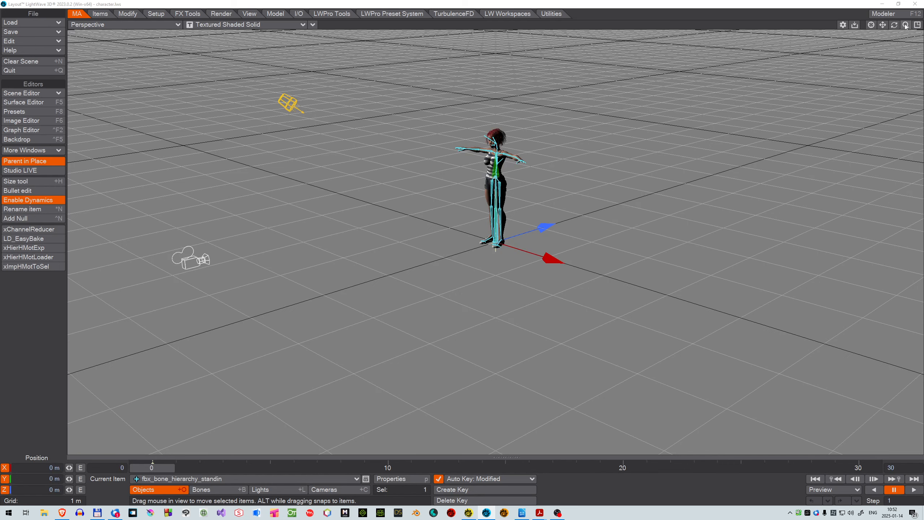
Select the lIndex2 finger bone, activate rotation, and try a bank rotation that is undone
drag(906, 26, 916, 91)
drag(883, 25, 883, 138)
mouse_move(894, 24)
mouse_down()
mouse_move(912, 28)
mouse_move(883, 26)
mouse_move(884, 44)
mouse_move(907, 29)
mouse_move(906, 47)
mouse_move(879, 10)
mouse_move(920, 13)
mouse_move(894, 22)
mouse_up()
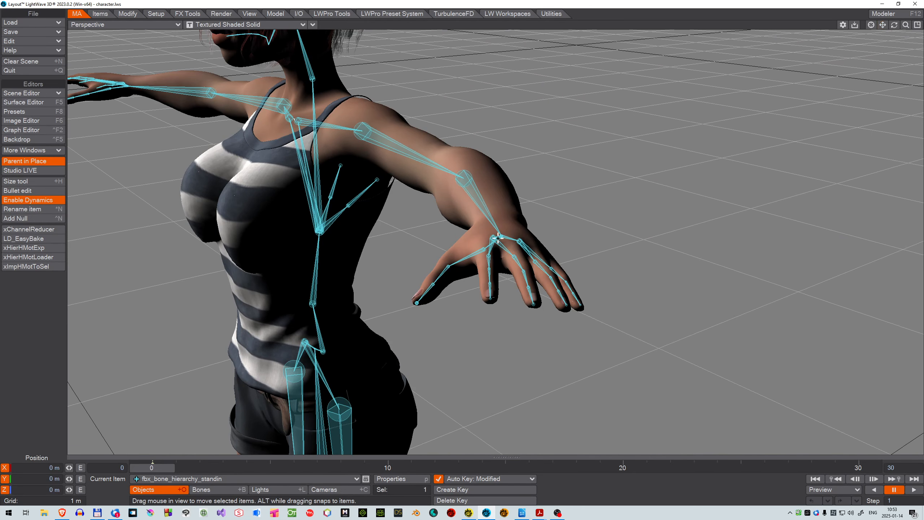
click(489, 268)
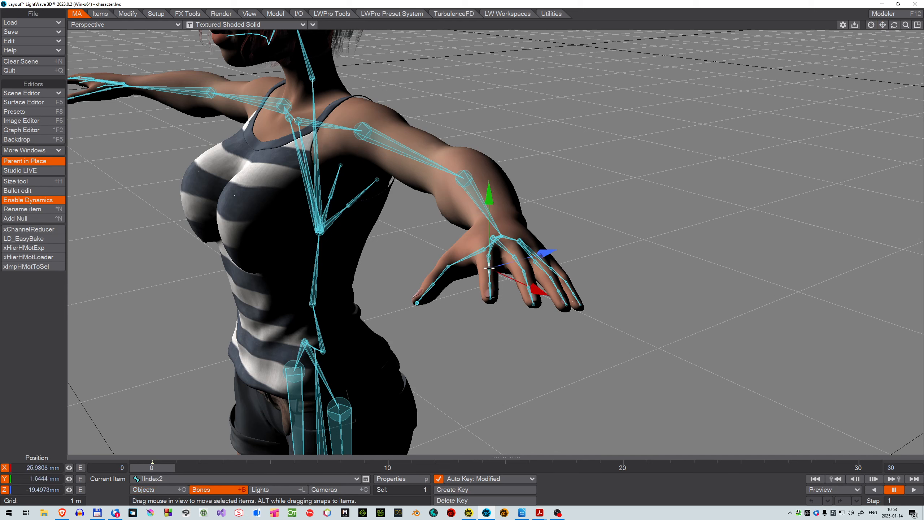
key(y)
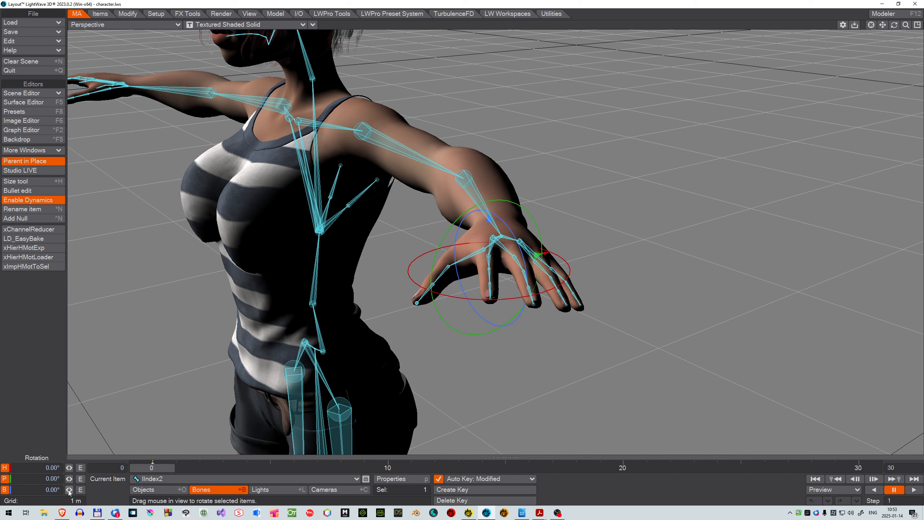
mouse_move(68, 489)
mouse_down()
mouse_move(102, 489)
mouse_move(52, 489)
mouse_move(70, 490)
mouse_up()
key(ctrl+z)
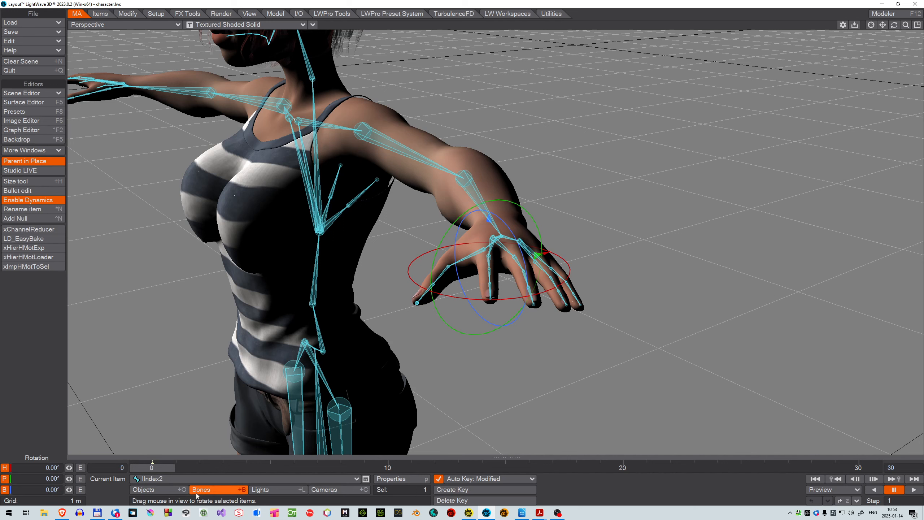
Switch the viewport to the Top (XZ) view, framed on the hand with the lIndex2 bone
click(91, 25)
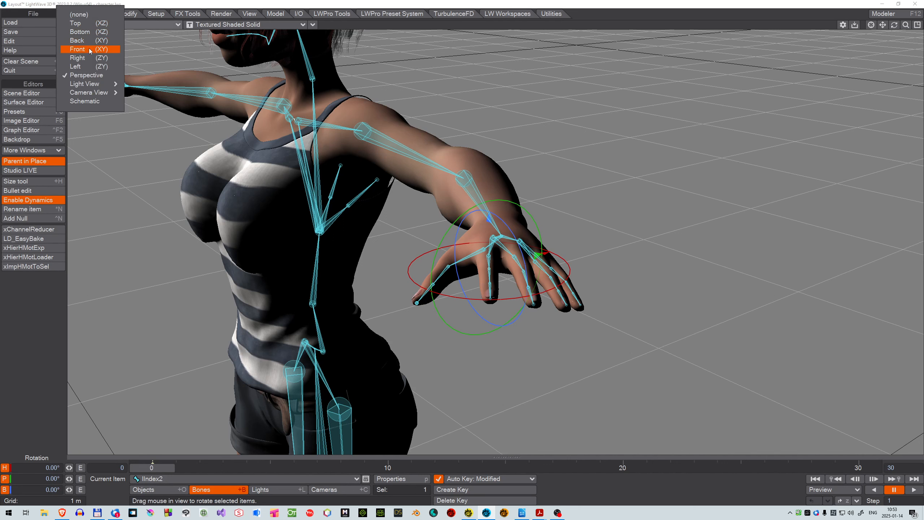
click(79, 23)
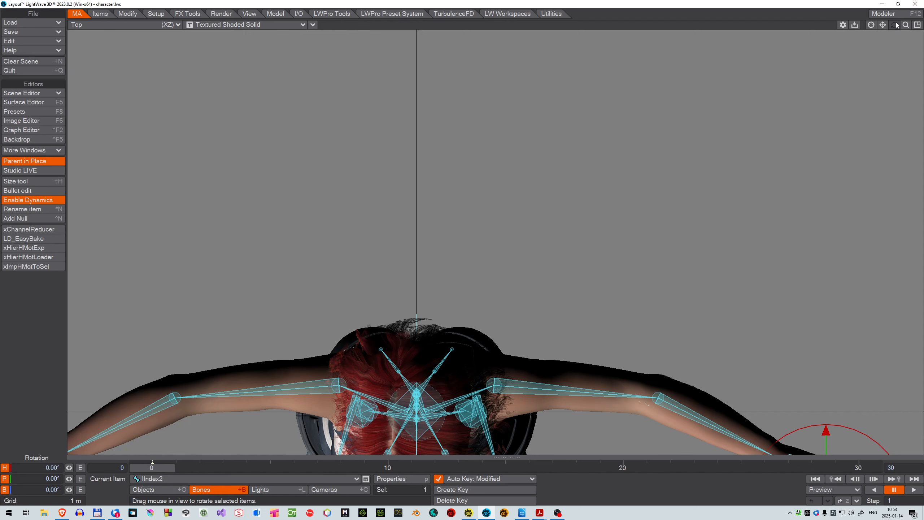
drag(883, 25, 543, 21)
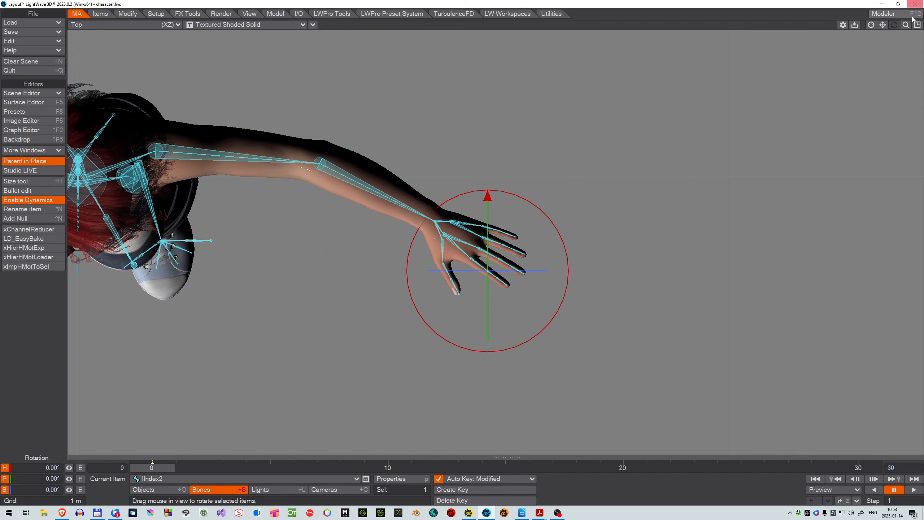
mouse_move(906, 24)
mouse_down()
mouse_move(919, 16)
mouse_move(906, 25)
mouse_up()
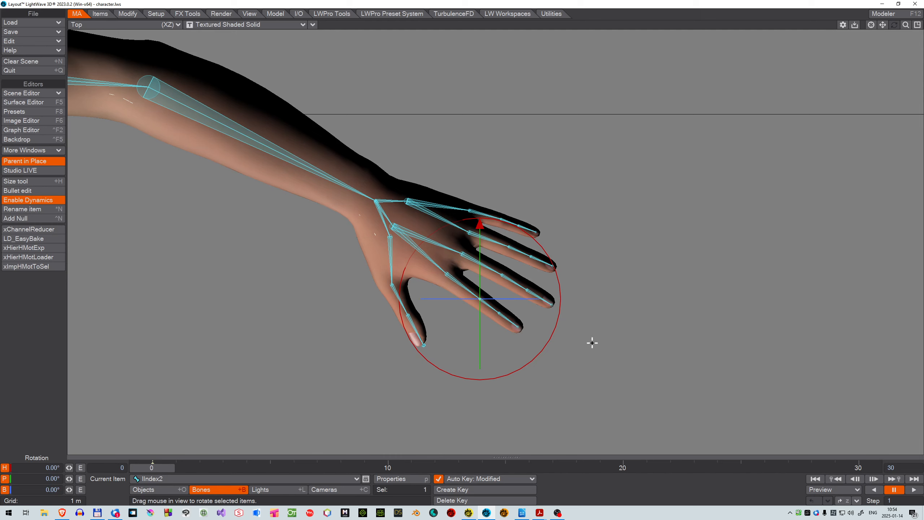
Examine the To ZYX rotation order modifier in lIndex2's motion options and test a bank rotation, undoing it
key(m)
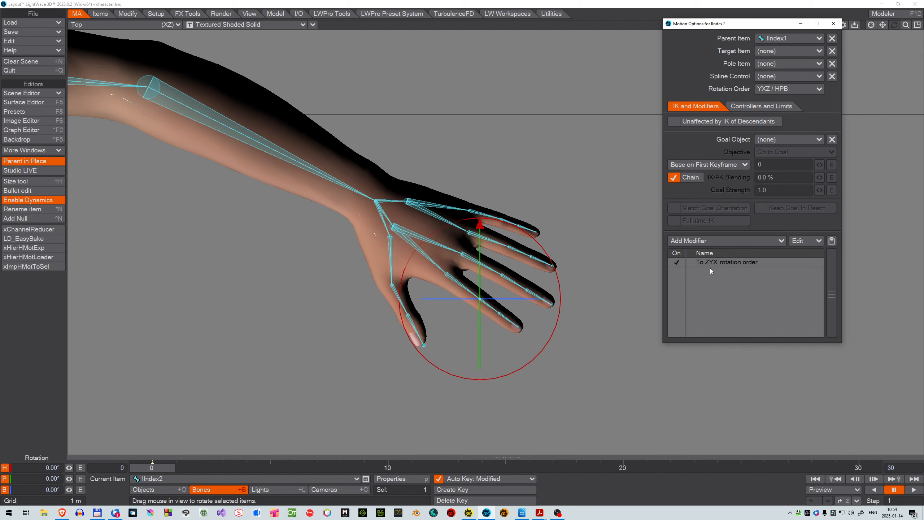
click(726, 262)
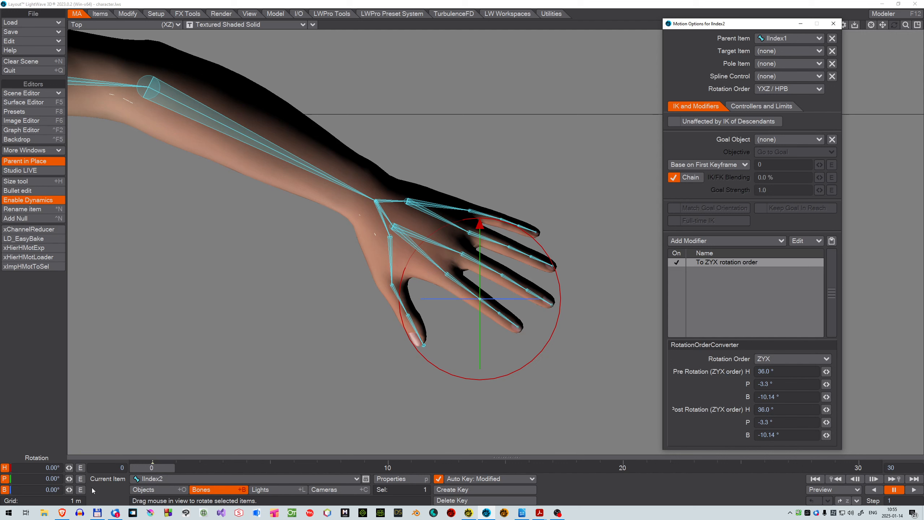
drag(69, 492, 68, 492)
key(ctrl+z)
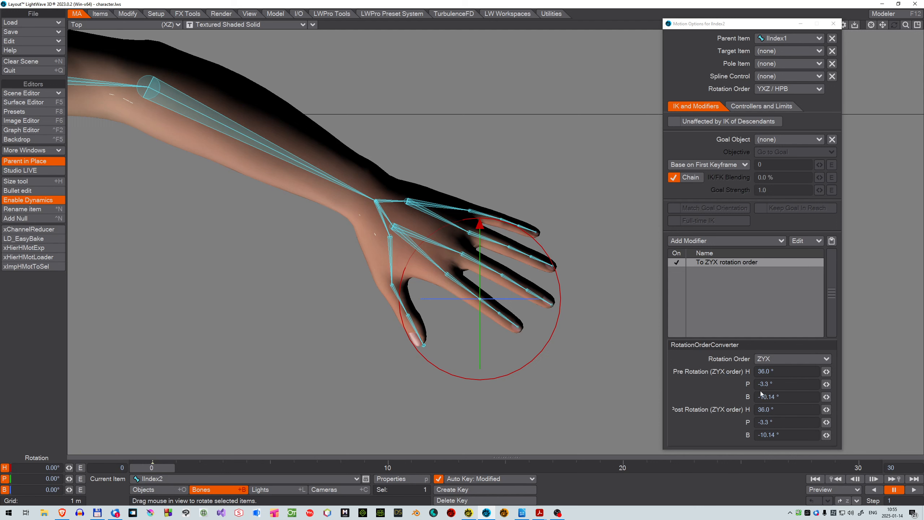
Set the Pre Rotation H and Post Rotation H of lIndex2's rotation order modifier to 0, with the bone's heading at 0
click(790, 374)
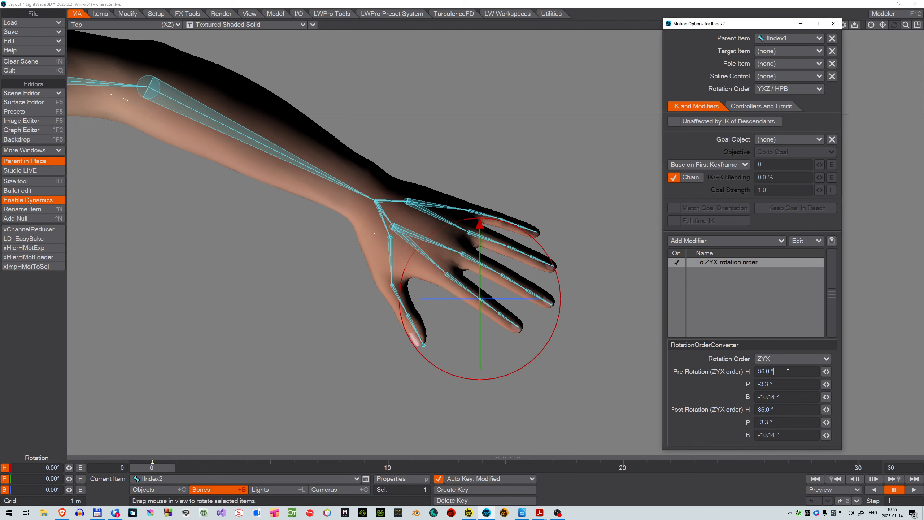
text(0)
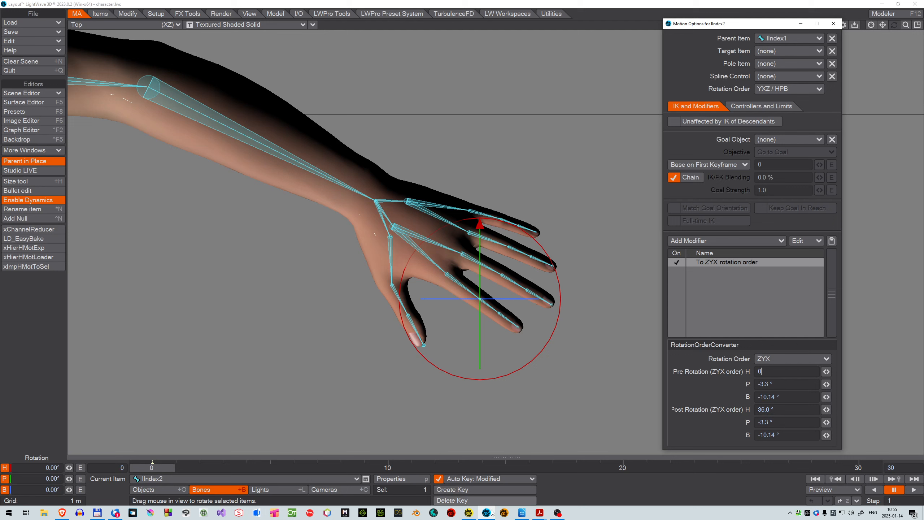
click(779, 410)
text(0Pr)
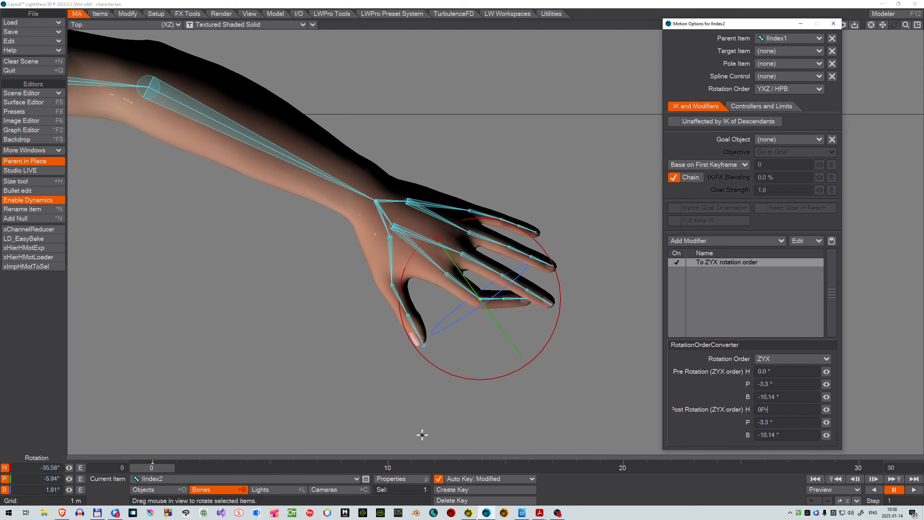
click(37, 469)
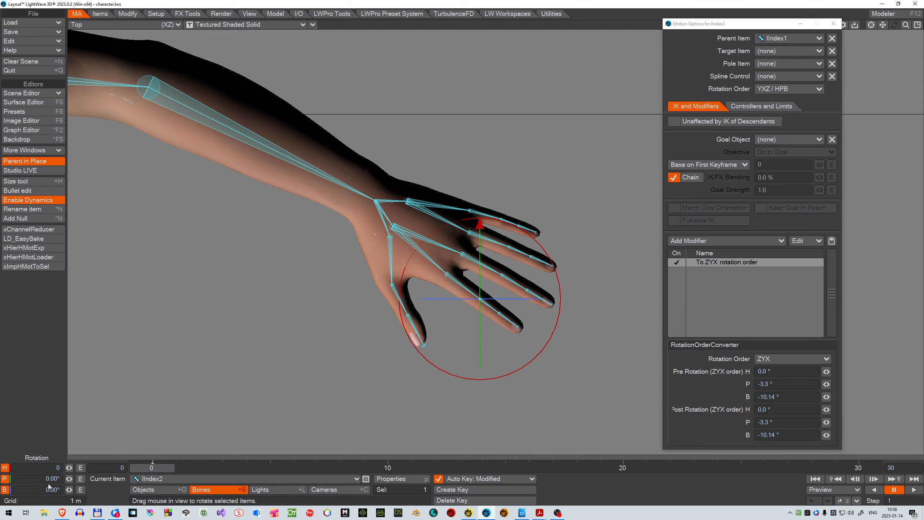
key(Tab)
Try rotating the lIndex2 bone in bank to about 198°, and set its bank back to 0
mouse_move(69, 492)
mouse_down()
mouse_move(102, 492)
mouse_move(26, 492)
mouse_move(79, 492)
mouse_up()
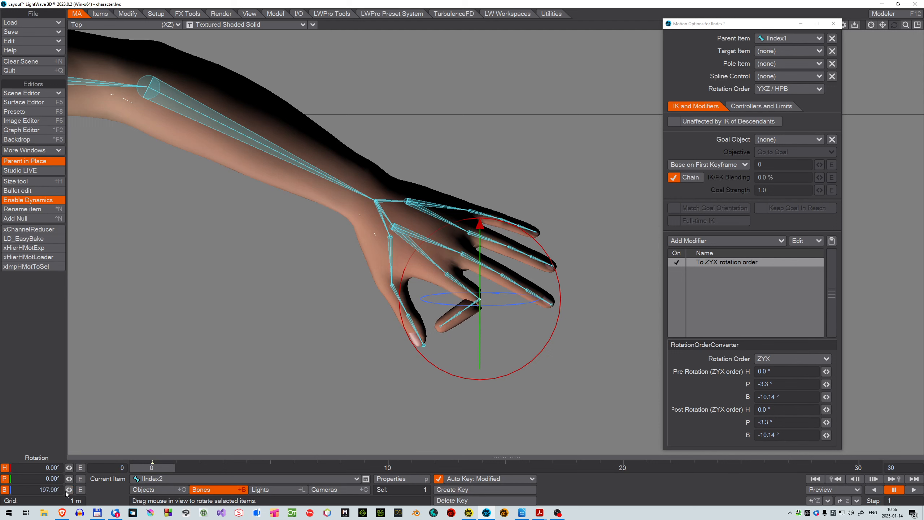
click(54, 490)
text(0)
key(Return)
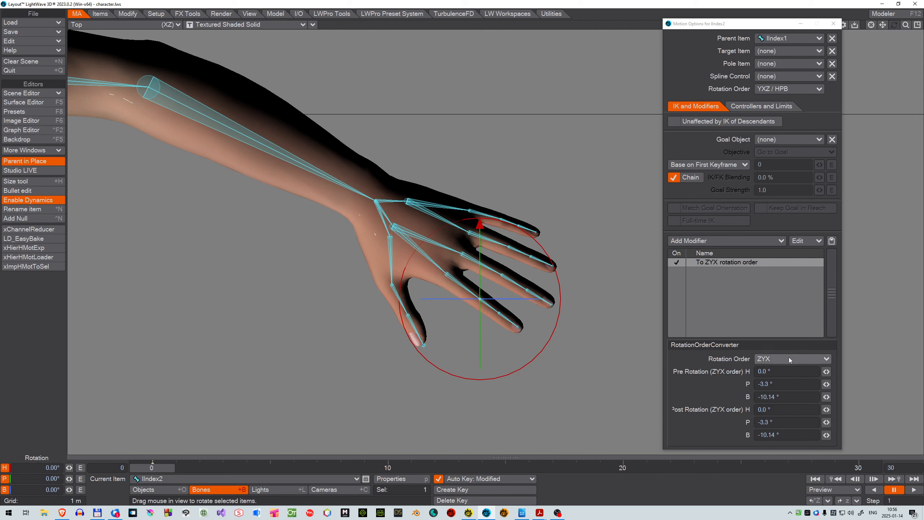
Set both the Pre Rotation H and Post Rotation H of the rotation order modifier back to 36°
click(779, 372)
text(36)
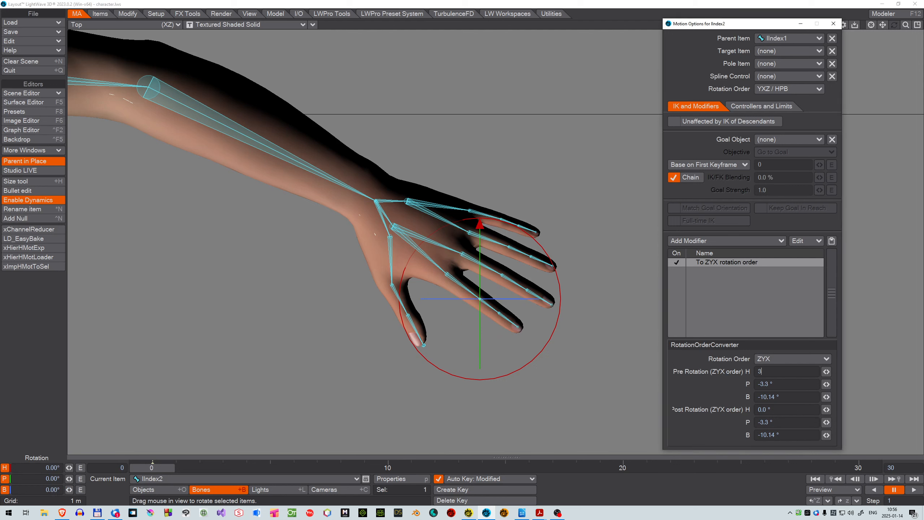
click(782, 411)
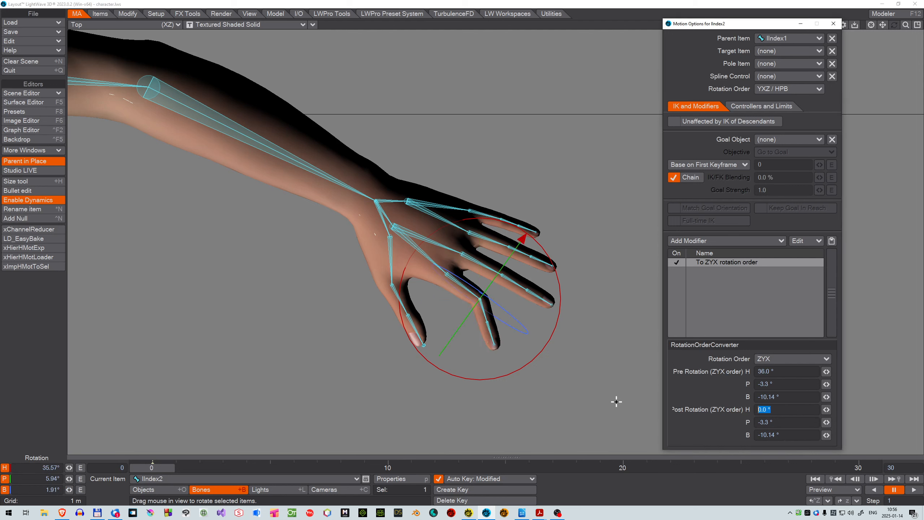
text(36)
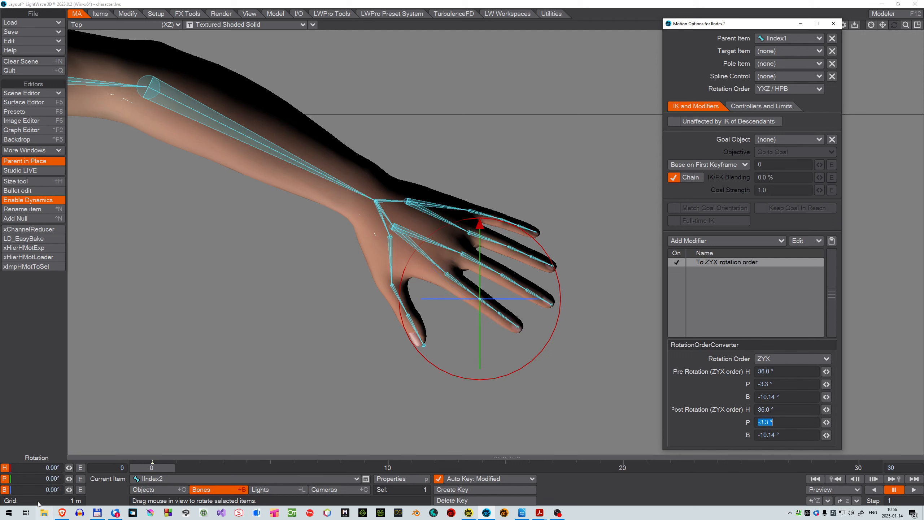
Try banking the lIndex2 bone to about 67° and return it to 0
drag(554, 315, 538, 297)
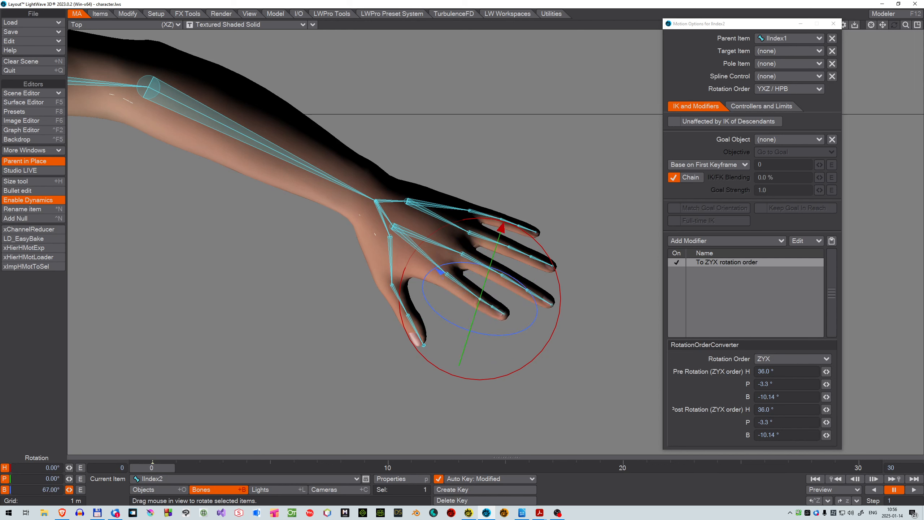
click(68, 490)
click(69, 489)
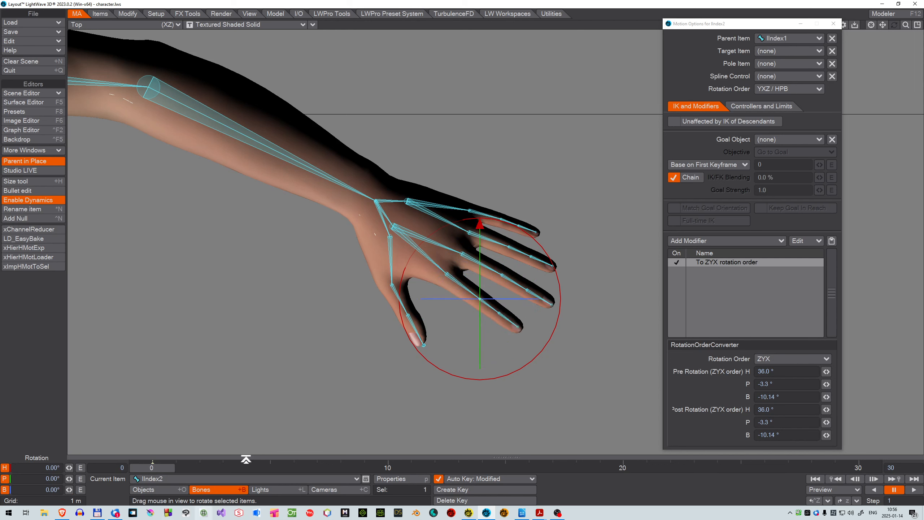
Close the motion options, select the lForeArm bone, and rotate its heading to about 5.6°
key(m)
alt+shift+drag(514, 448, 846, 493)
alt+shift+drag(219, 164, 549, 109)
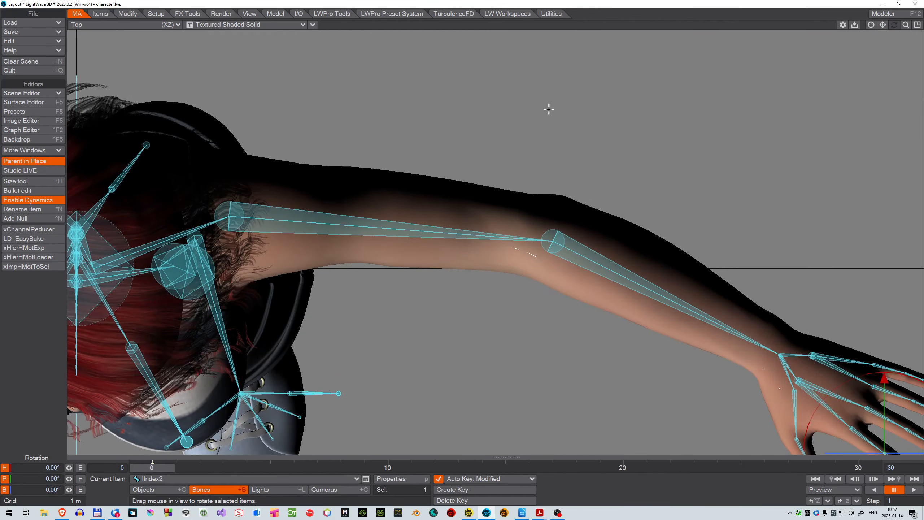
click(550, 232)
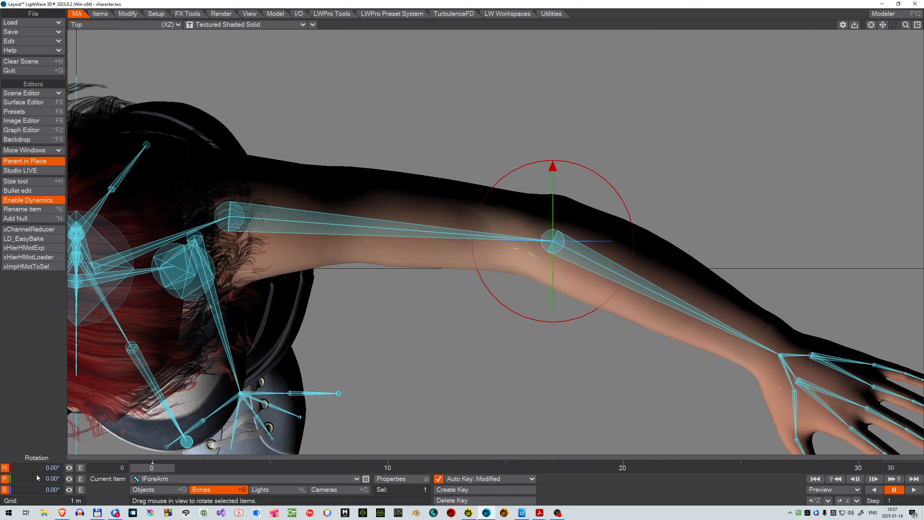
drag(70, 468, 129, 450)
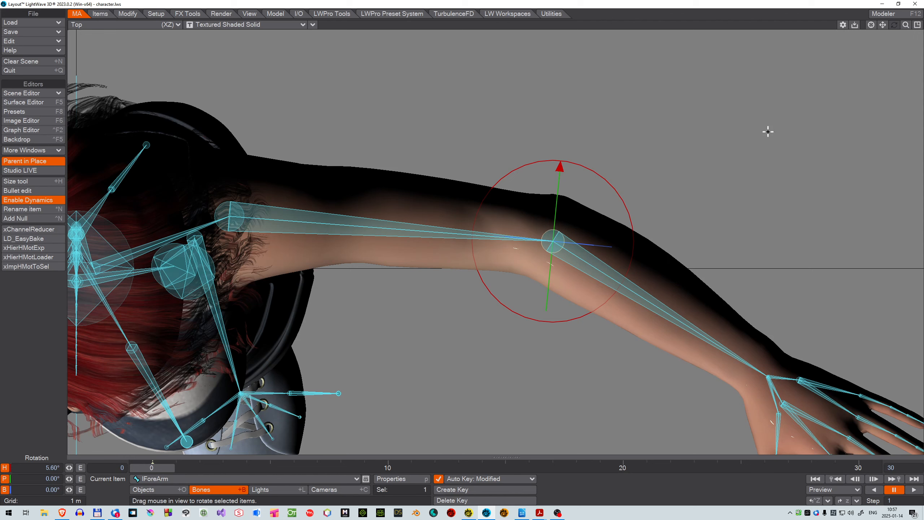
Switch the viewport to the Back view and select the lShin bone at the character's knee
mouse_move(882, 25)
mouse_down()
mouse_move(869, 2)
mouse_move(877, 8)
mouse_up()
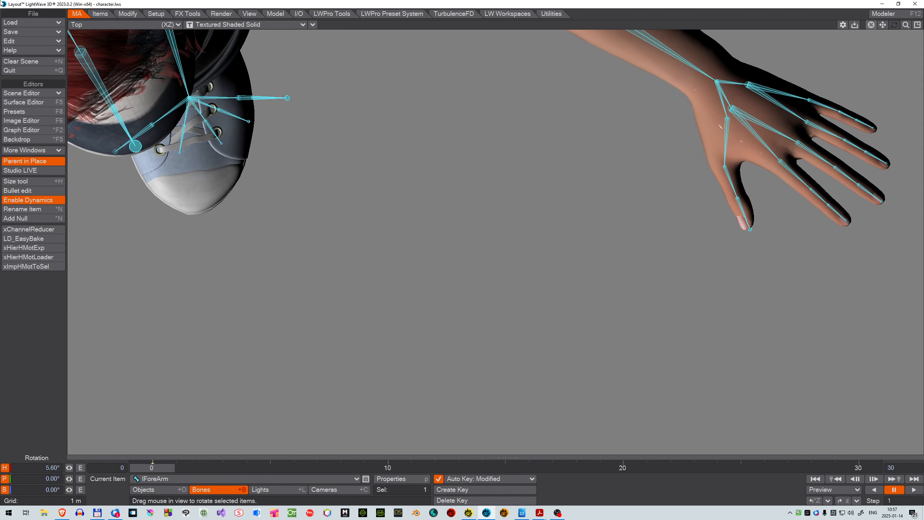
click(81, 27)
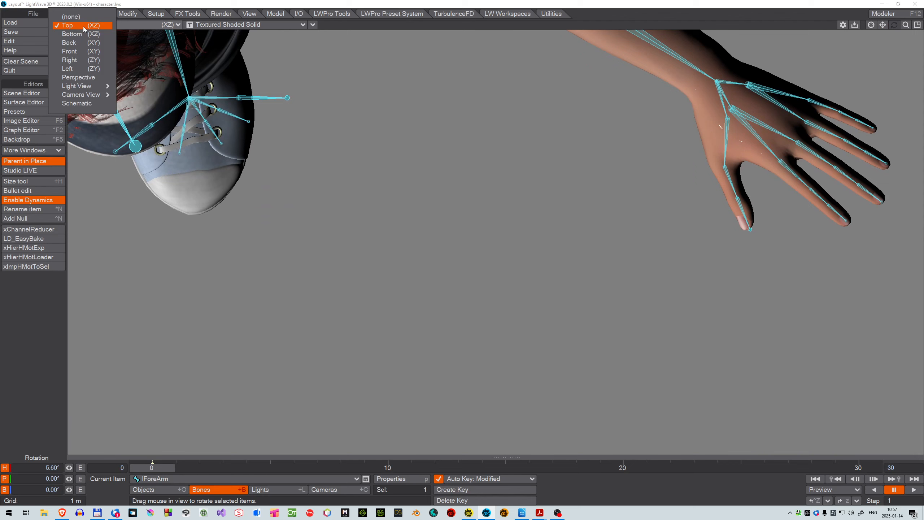
click(79, 51)
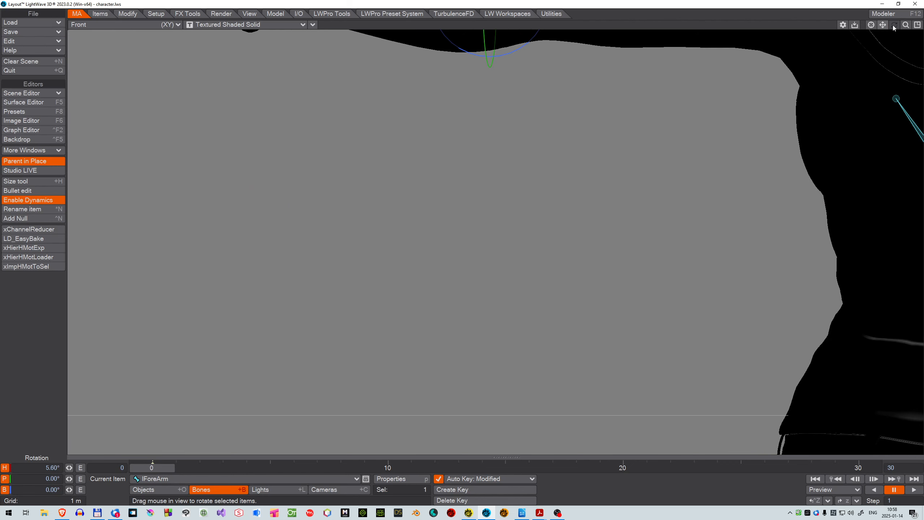
drag(908, 28, 473, 12)
click(81, 25)
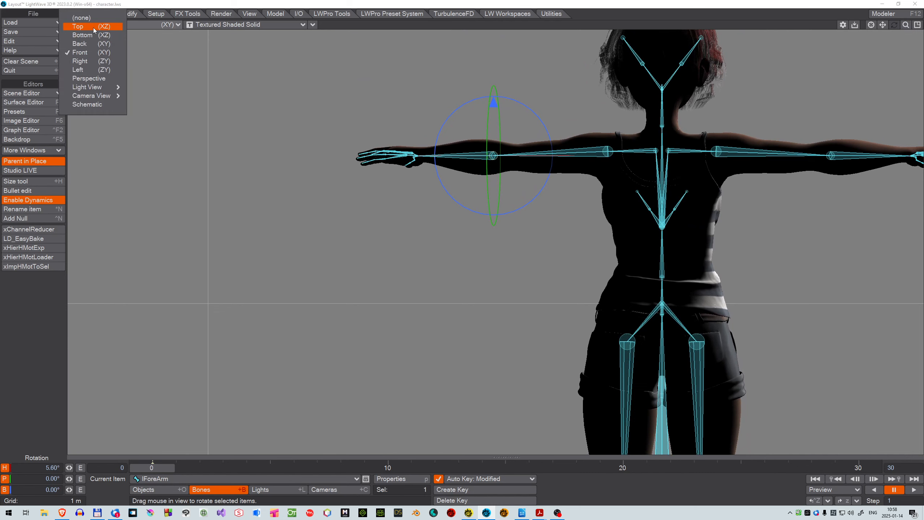
click(90, 43)
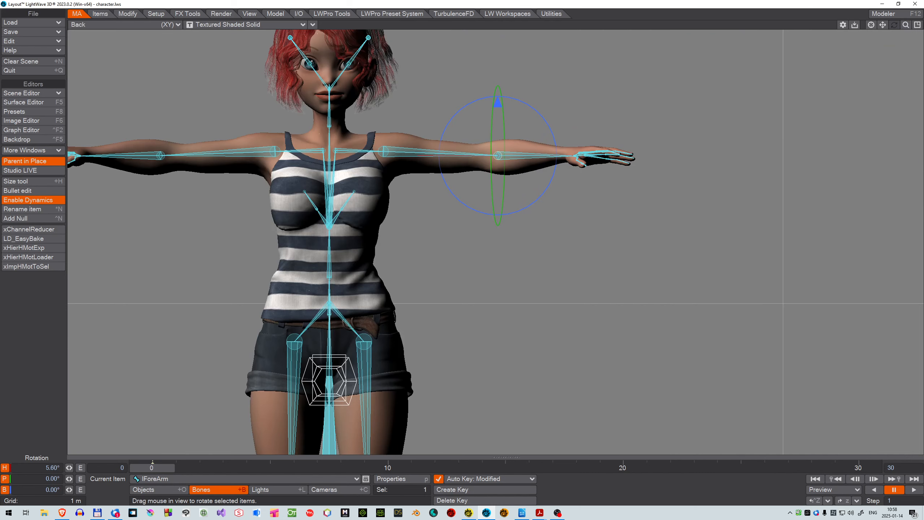
drag(883, 24, 457, 257)
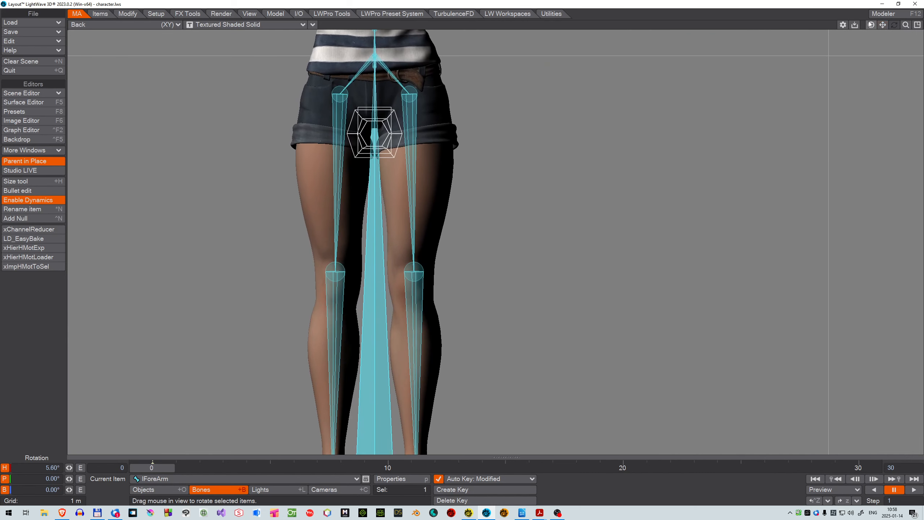
click(416, 268)
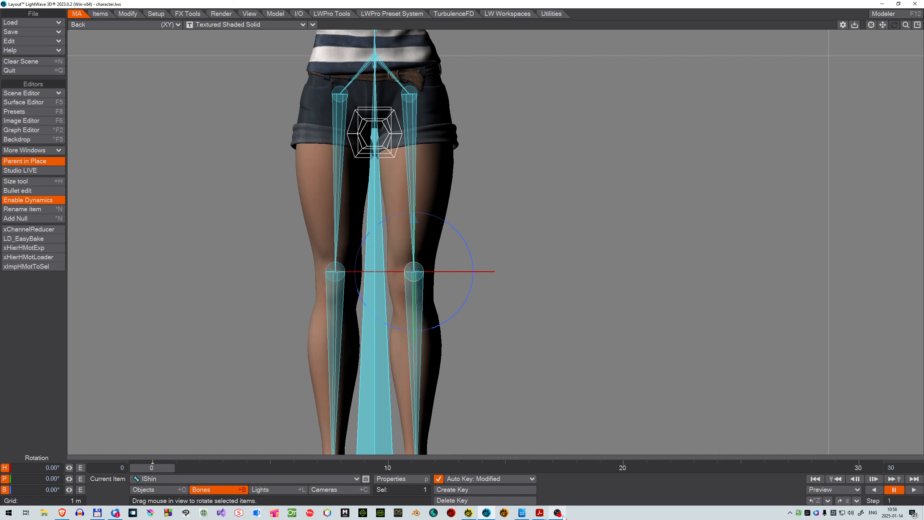
mouse_move(562, 516)
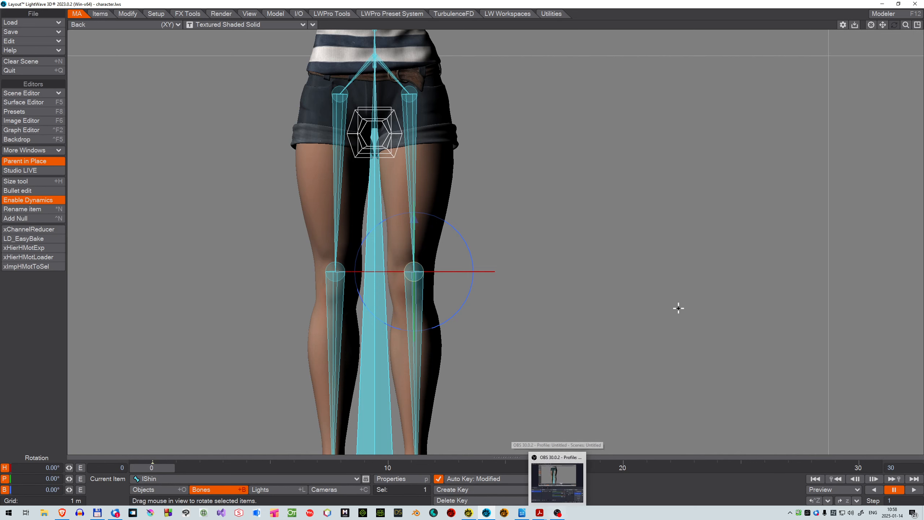
key(a)
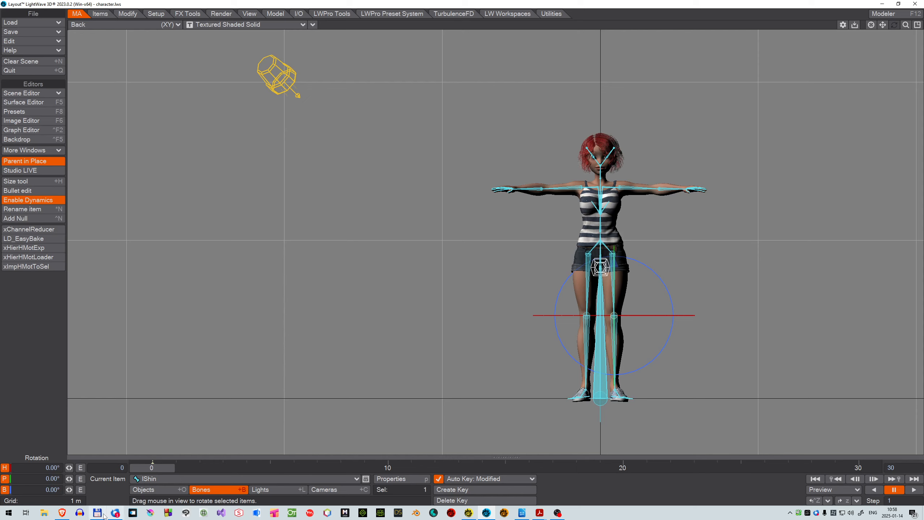
Switch to Total Commander and open the Scenes folder inside the youtube\character folder to inspect the saved scene file
mouse_move(97, 514)
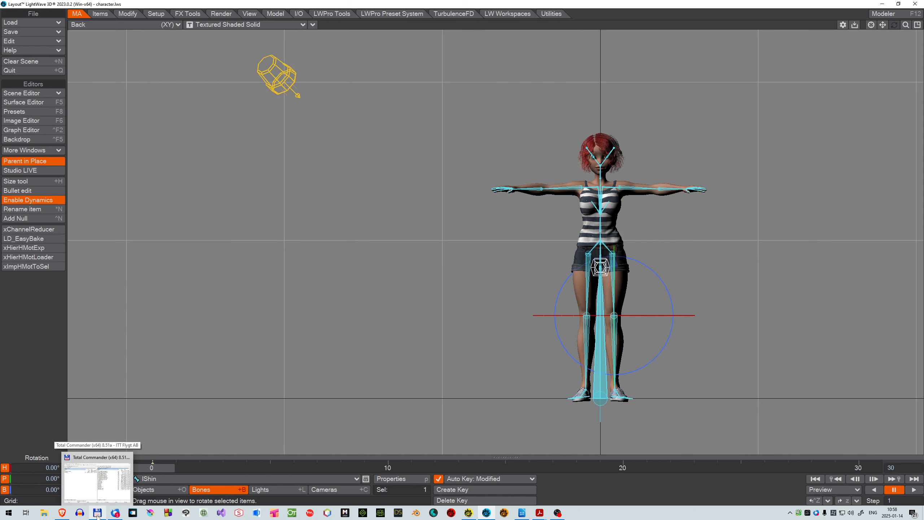
click(97, 513)
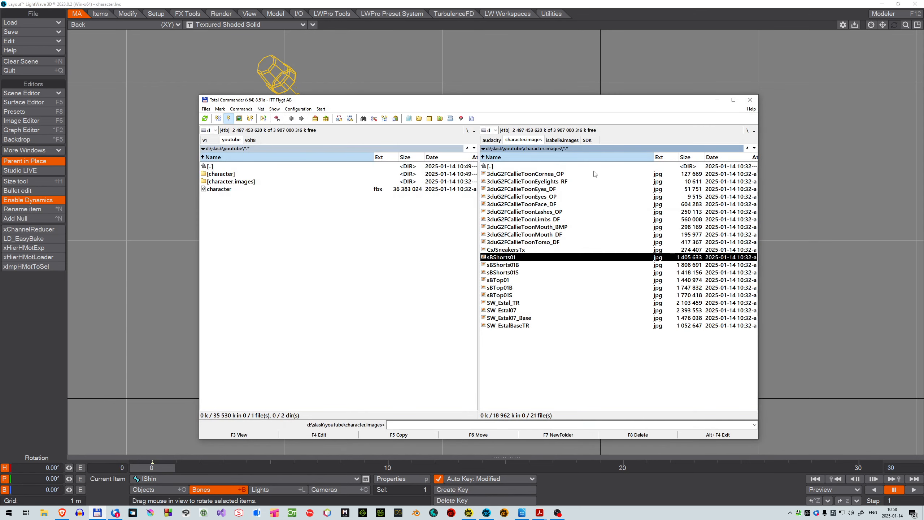
double_click(508, 167)
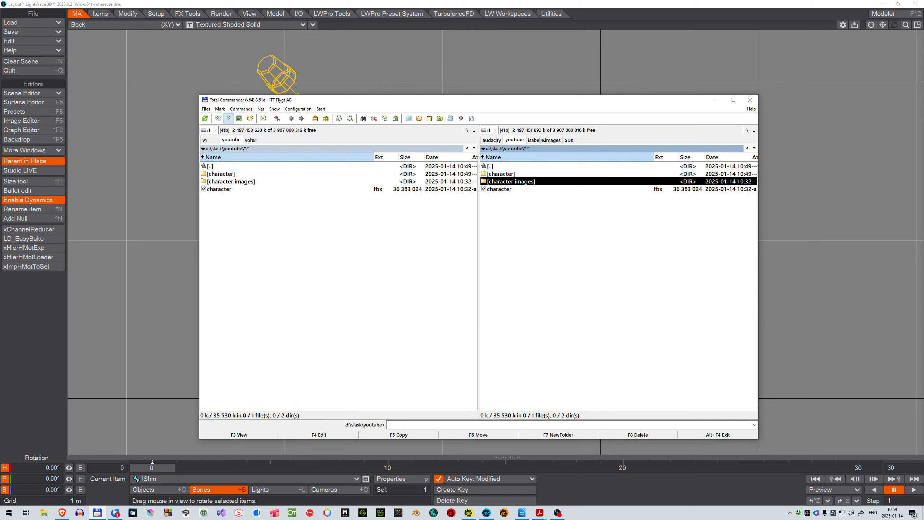
click(509, 173)
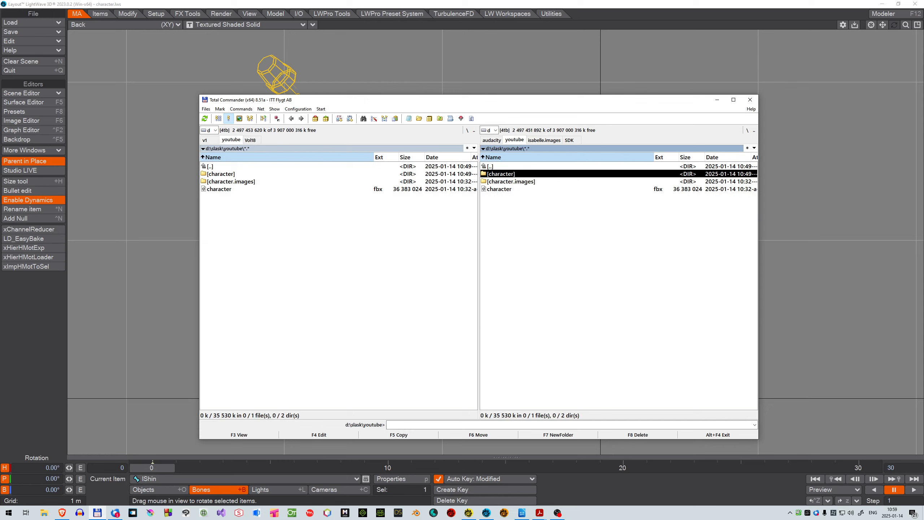
key(Return)
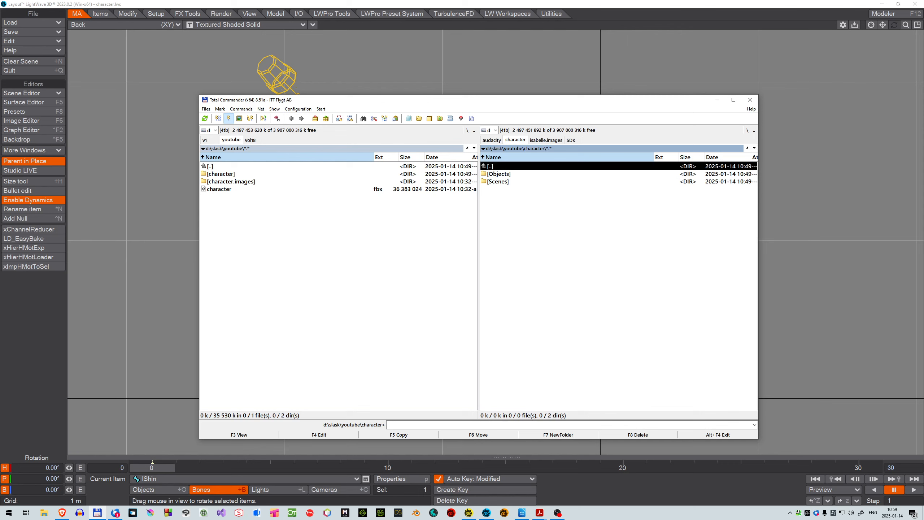
key(Down)
key(Down)
key(Return)
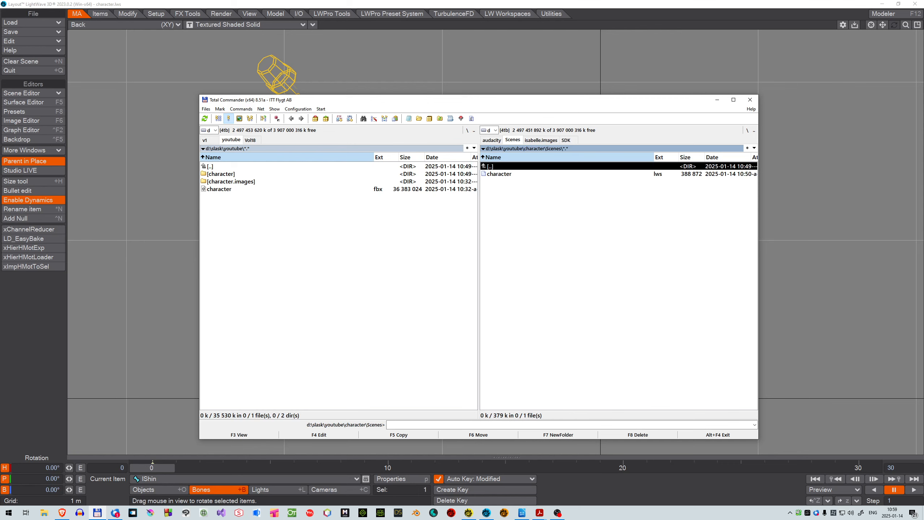
Open the character's Objects folder and go through its LWO files to examine their sizes
key(Return)
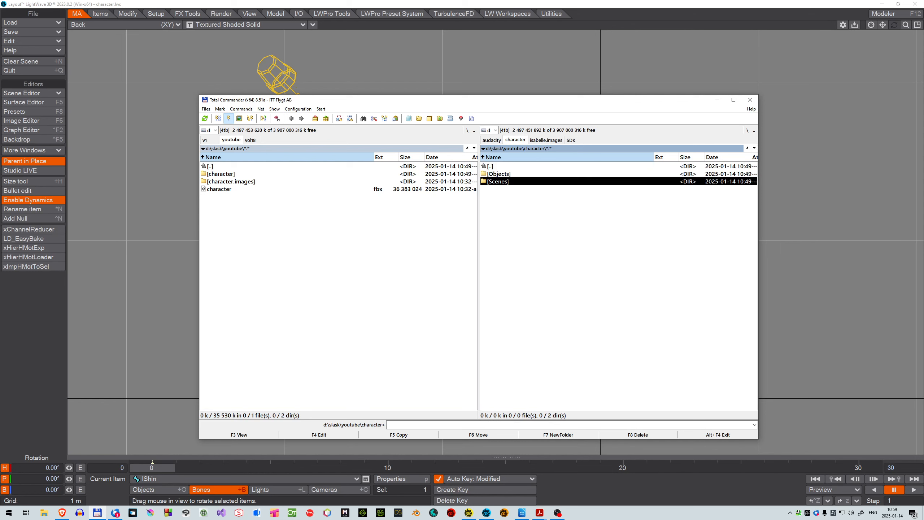
key(Up)
key(Return)
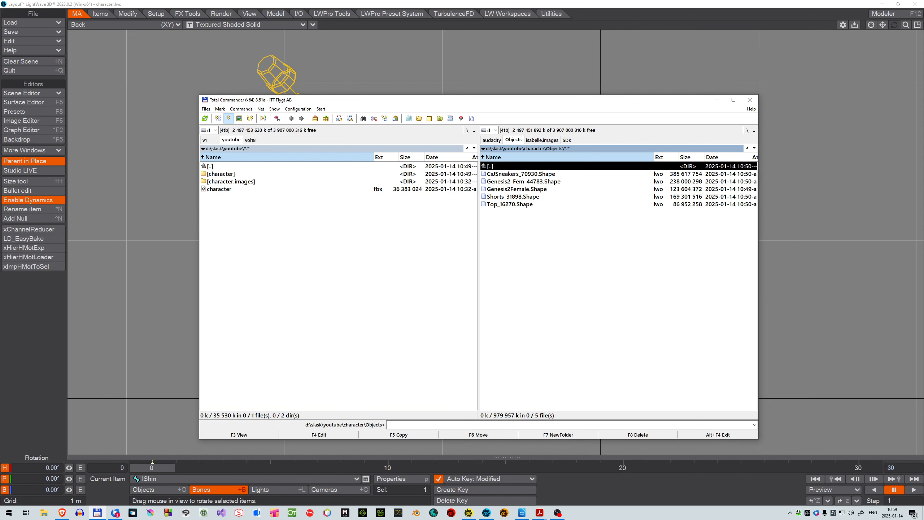
key(Down)
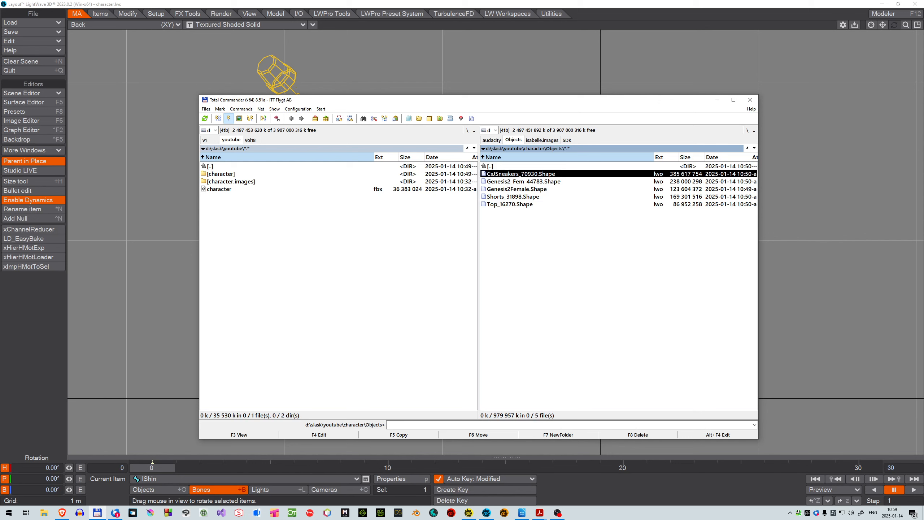
key(Down)
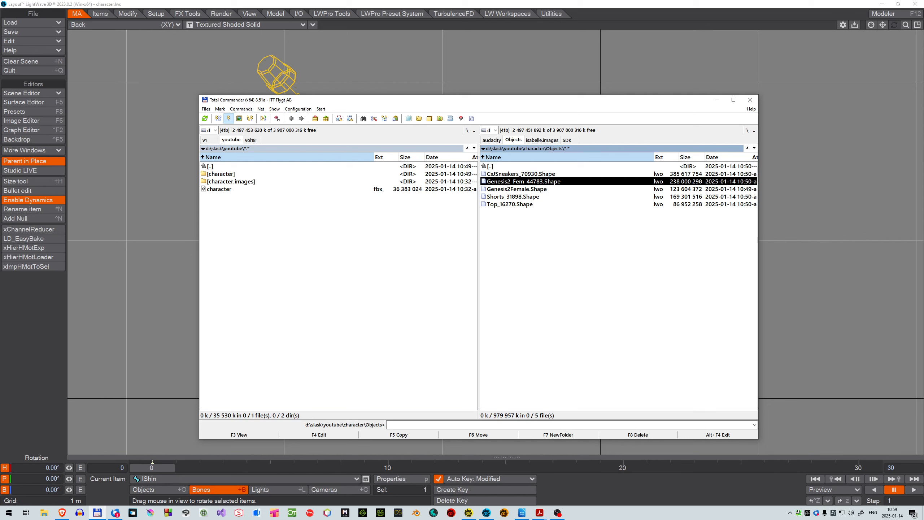
key(Down)
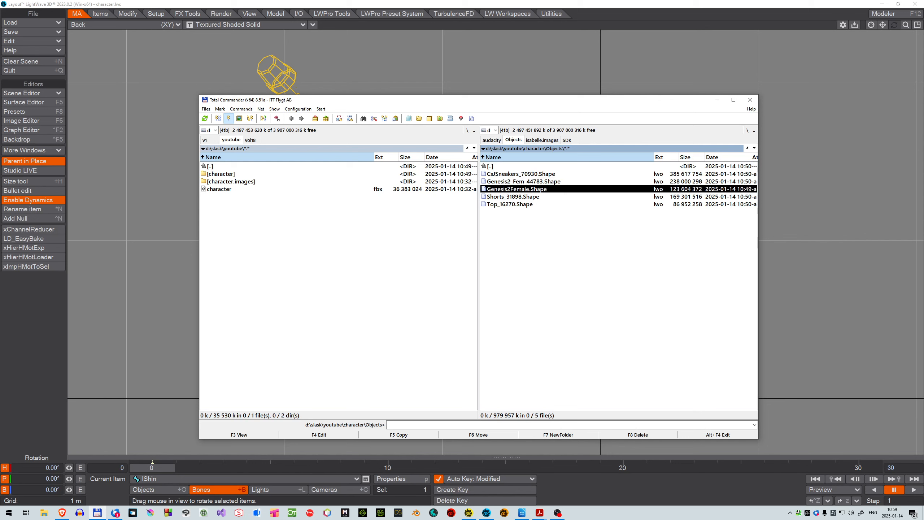
key(Down)
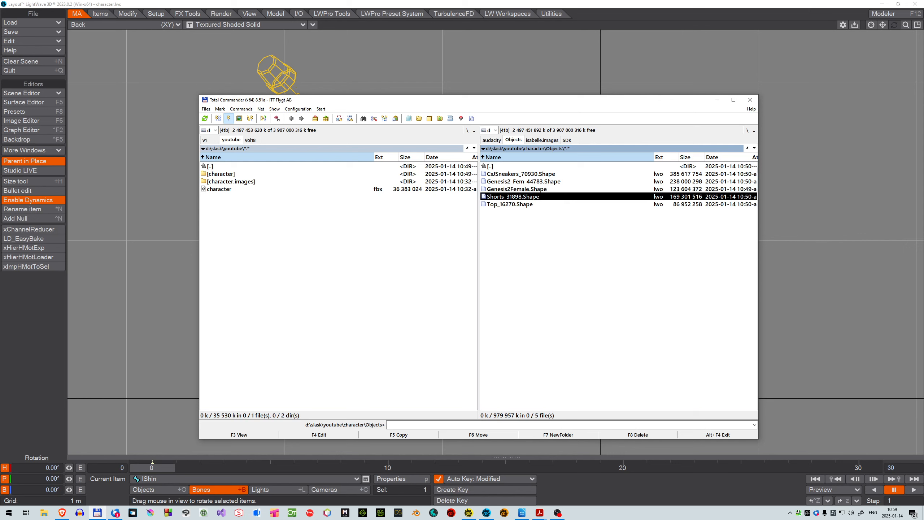
key(Down)
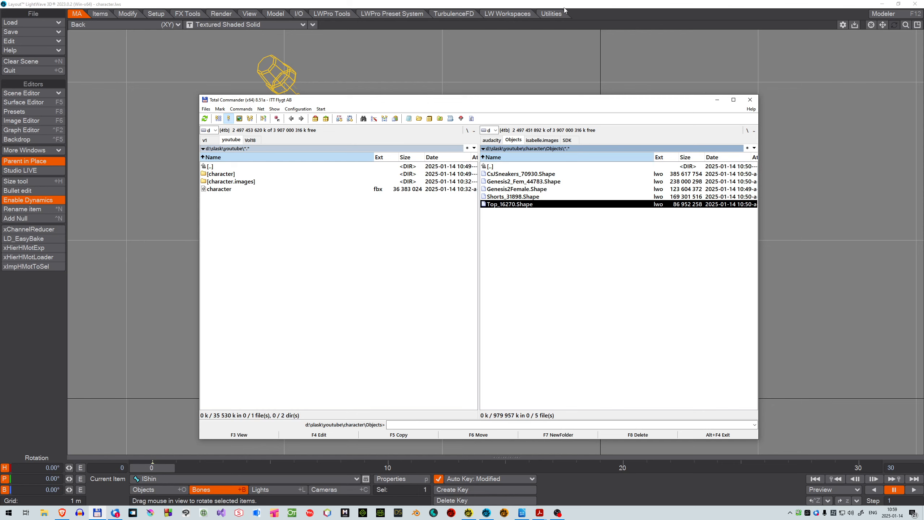
Return to LightWave Layout, select the Genesis2_Fem_44783.Shape object, and open it in Modeler
key(alt+Tab)
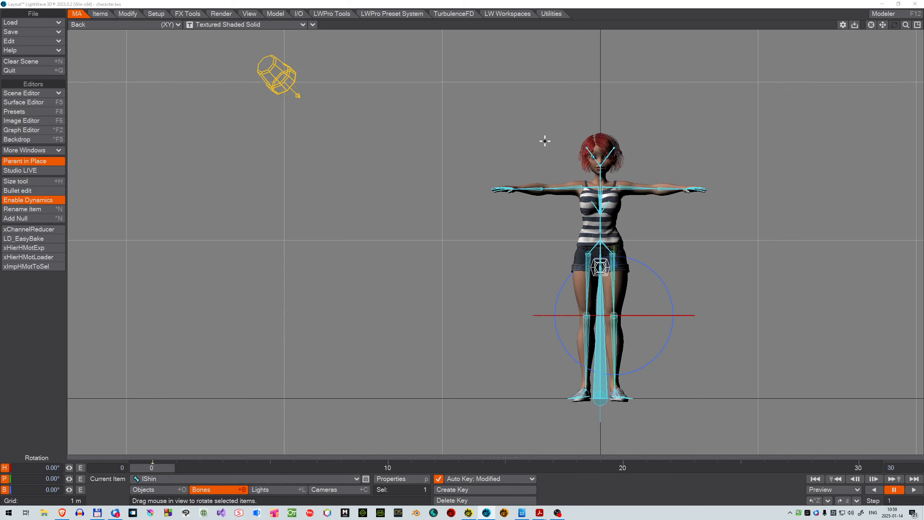
click(158, 488)
click(168, 480)
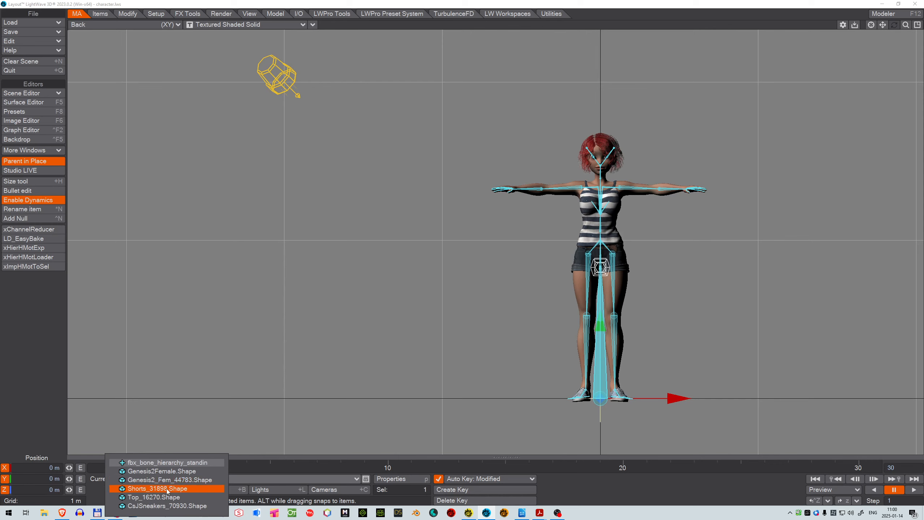
click(167, 481)
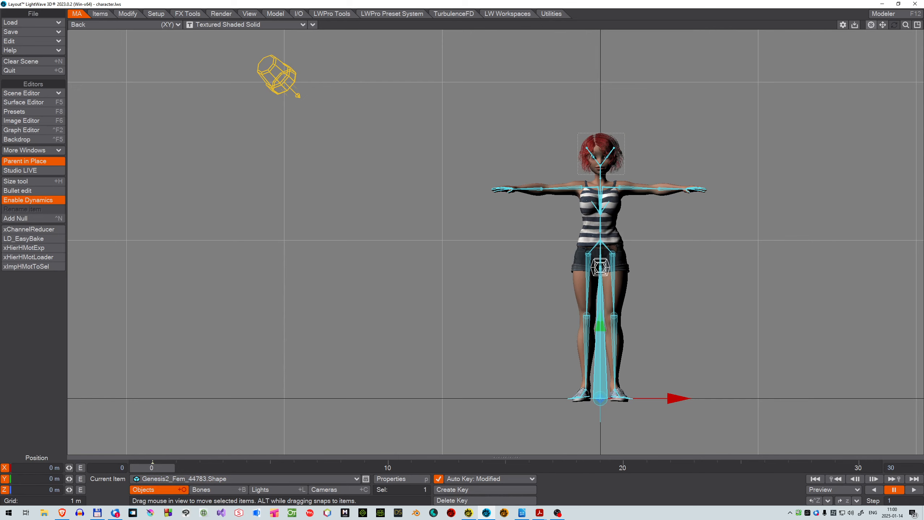
click(885, 14)
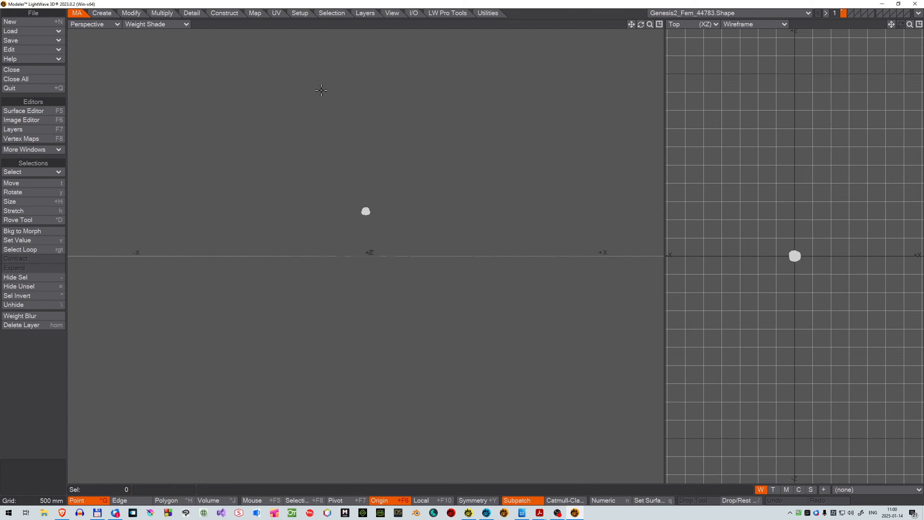
Fit the hair mesh in the views and set the Perspective viewport's shading to Texture
key(a)
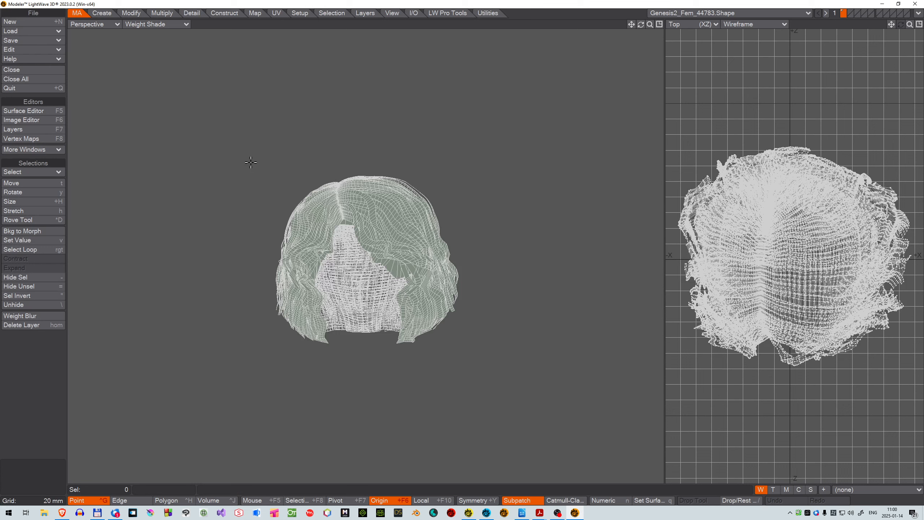
click(158, 24)
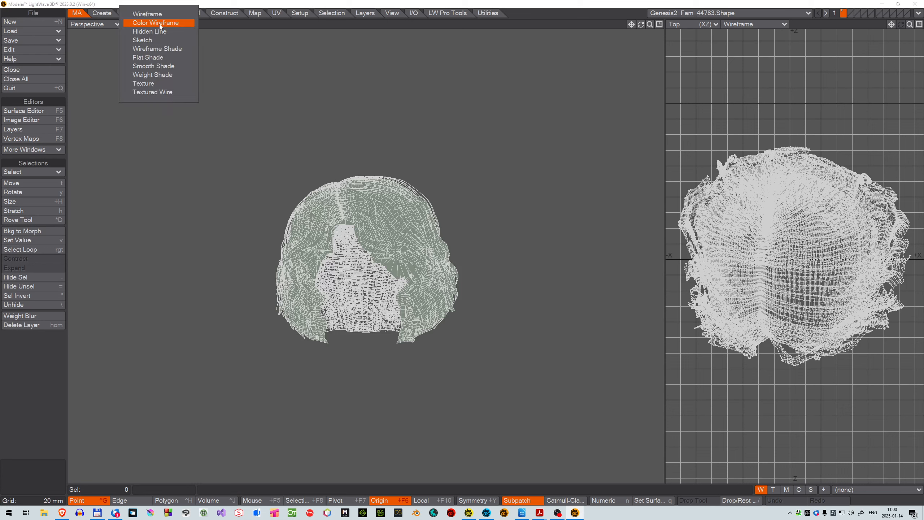
click(162, 83)
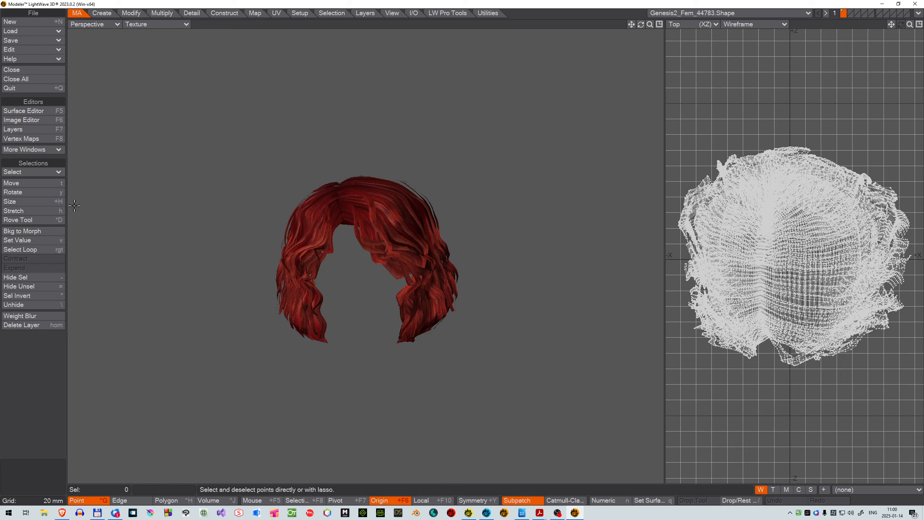
Open the vertex maps list, expand the Morph group, and widen the Name and Interpolation columns to examine the hair's morph names
click(60, 140)
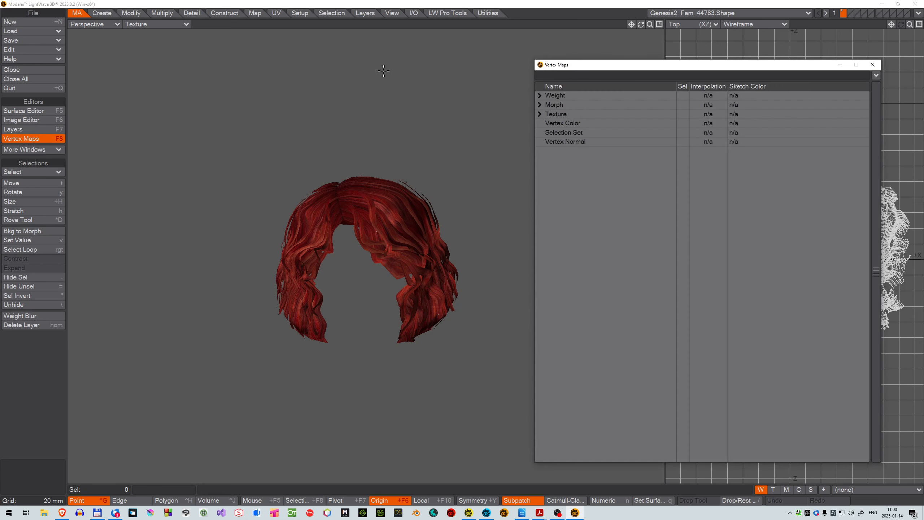
click(540, 105)
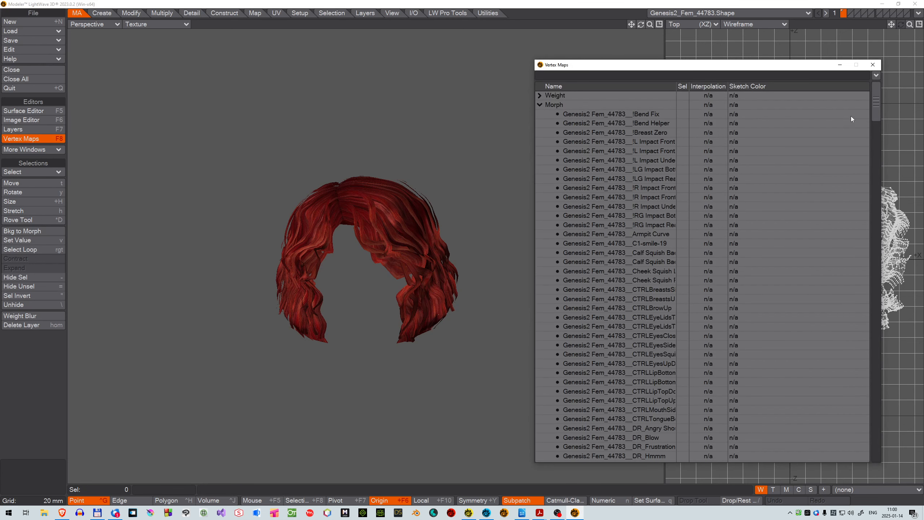
drag(876, 97, 898, 440)
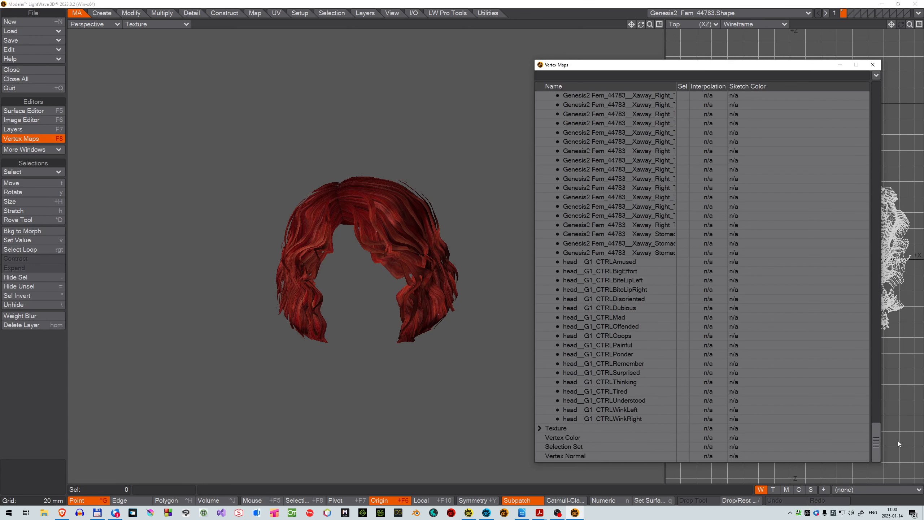
drag(726, 86, 786, 87)
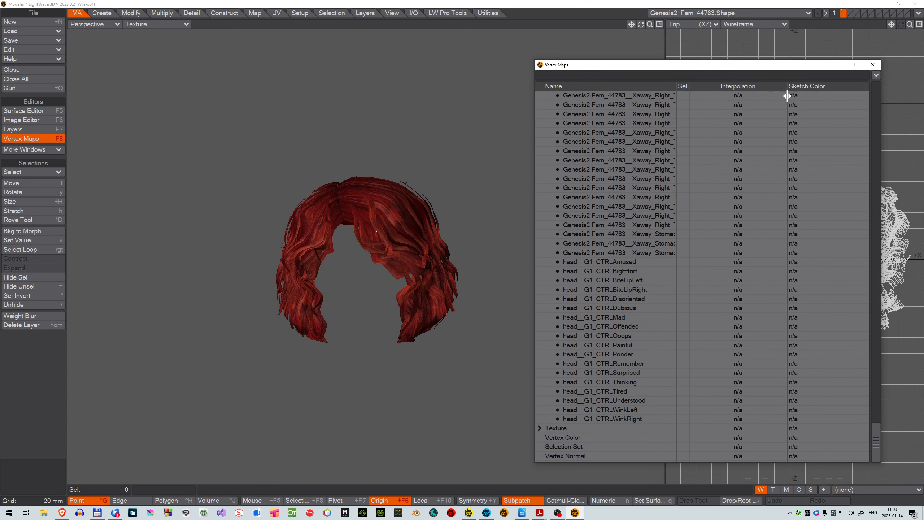
drag(688, 89, 730, 89)
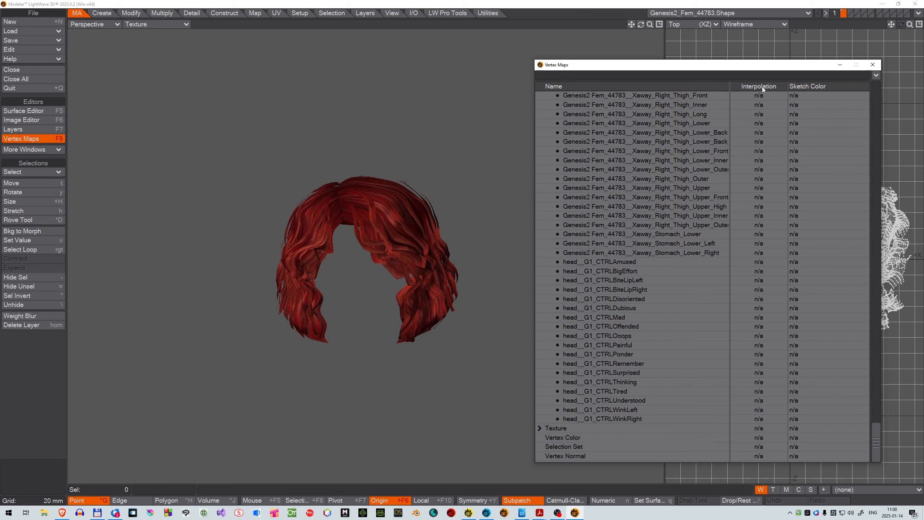
drag(790, 88, 832, 89)
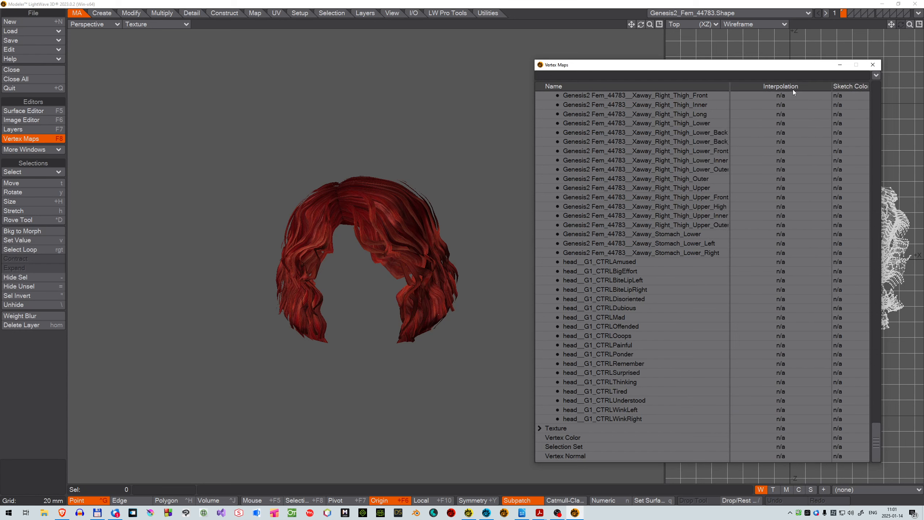
Widen the Name column to fit the full morph names and look through the hair's morph list up to its beginning
drag(731, 85, 794, 92)
drag(724, 87, 774, 88)
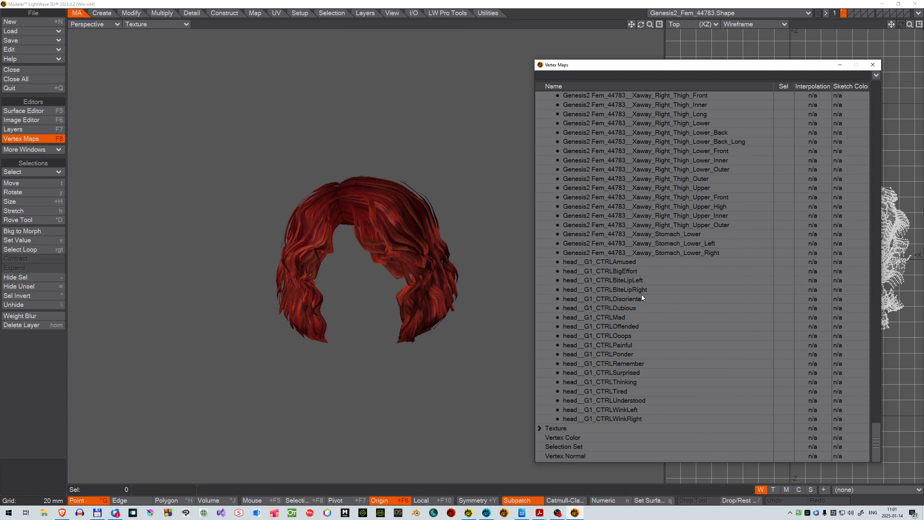
scroll(879, 431, up, 1)
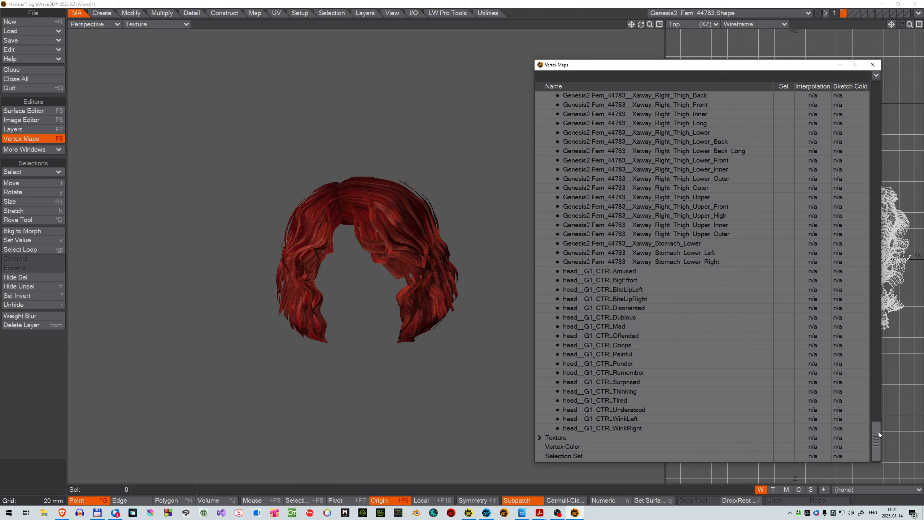
drag(878, 432, 900, 482)
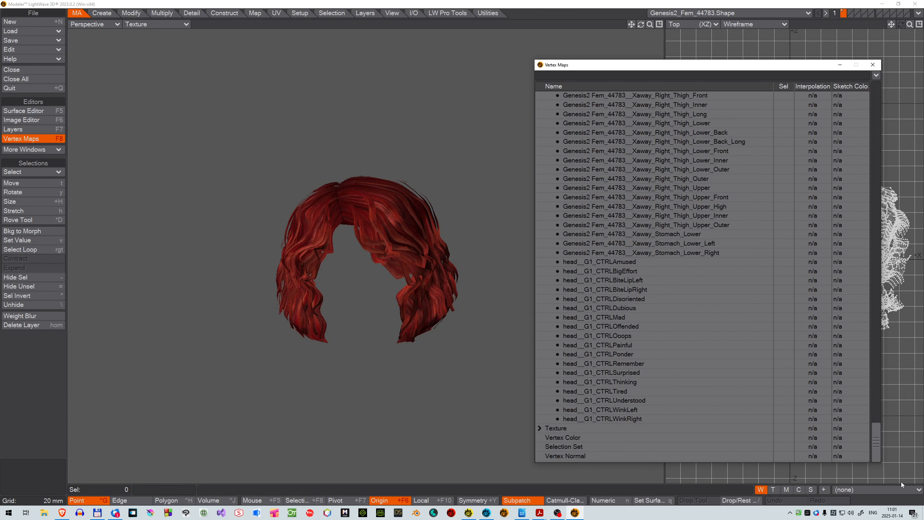
drag(876, 442, 876, 102)
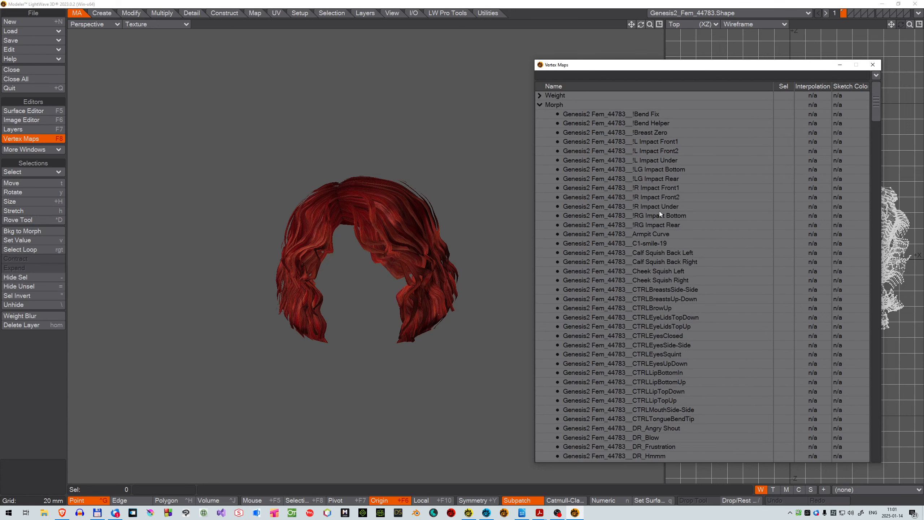
Preview the C1-smile-19, CTRLBrowUp, CTRLEyesClosed and CTRLEyesSide-Side morphs one at a time to see whether they affect the hair
click(656, 243)
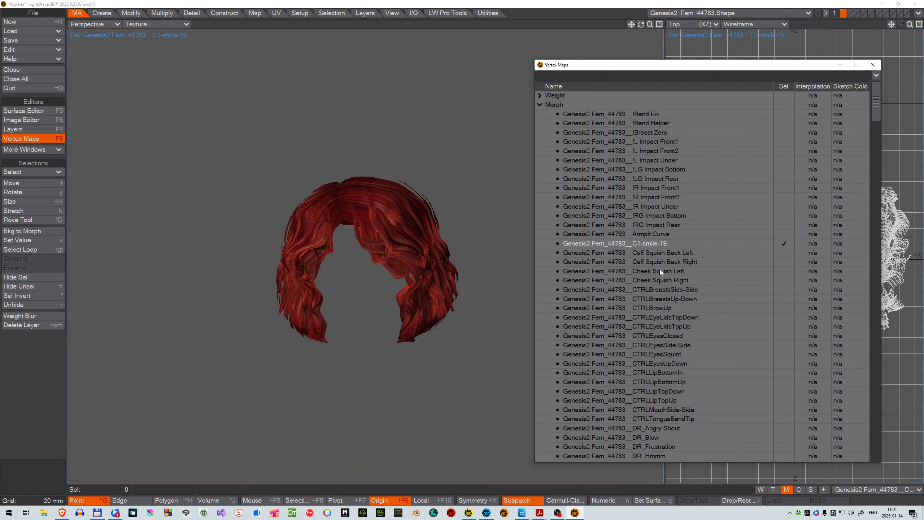
scroll(661, 270, down, 5)
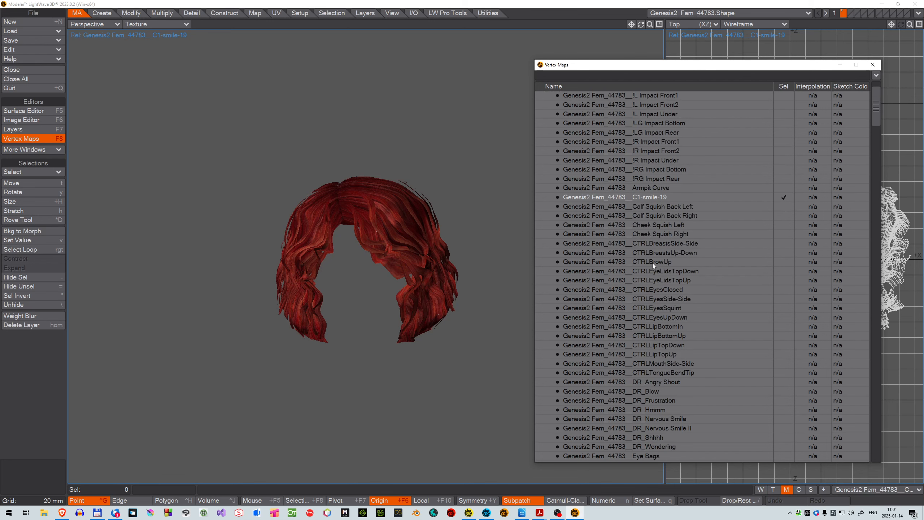
click(652, 262)
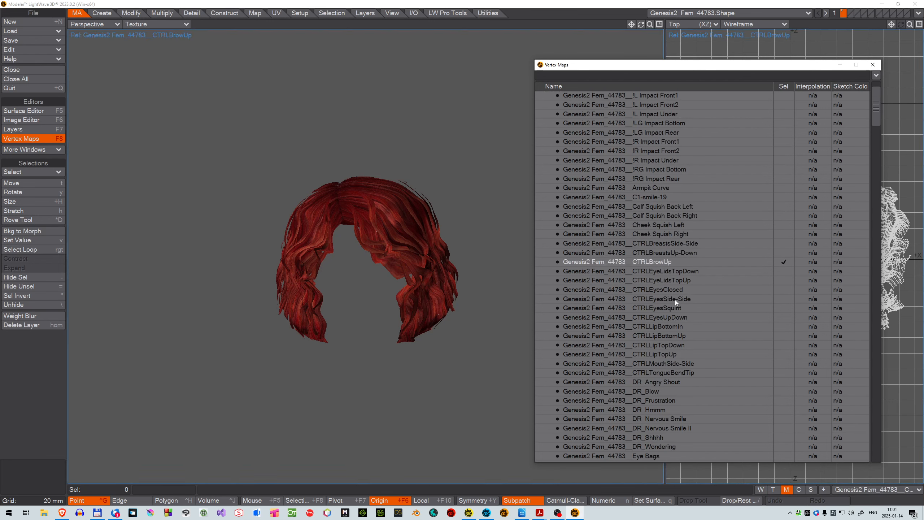
click(661, 292)
click(660, 292)
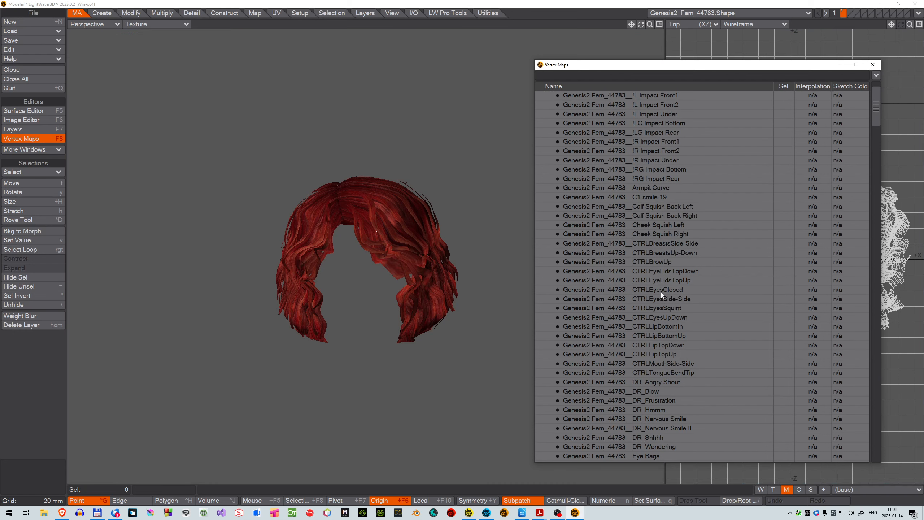
click(661, 292)
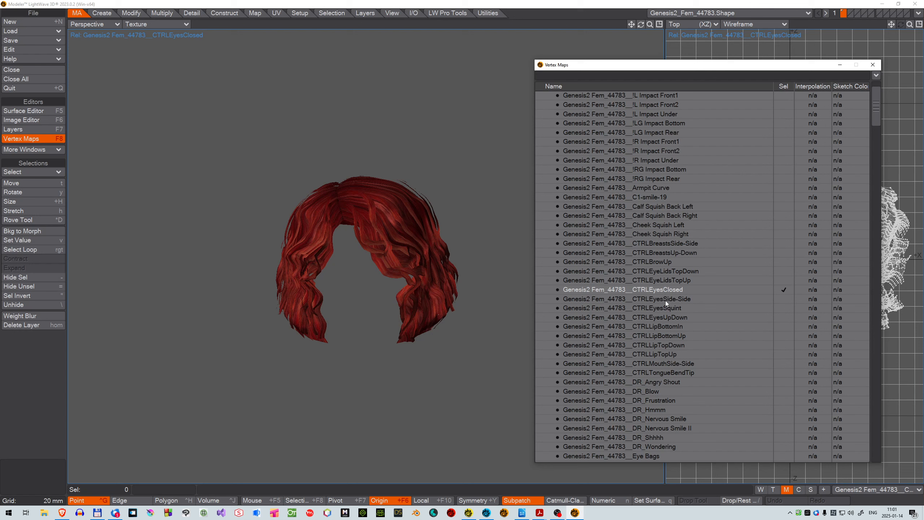
click(666, 301)
click(665, 300)
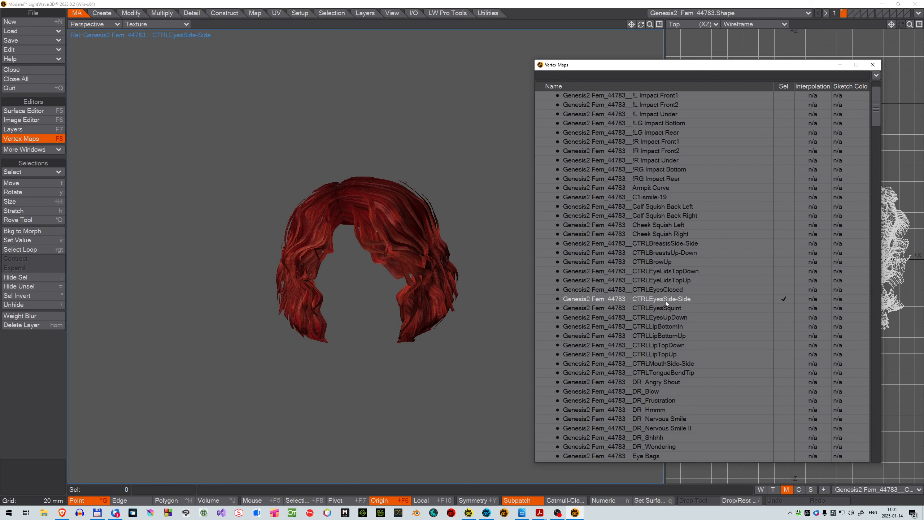
click(666, 301)
click(664, 291)
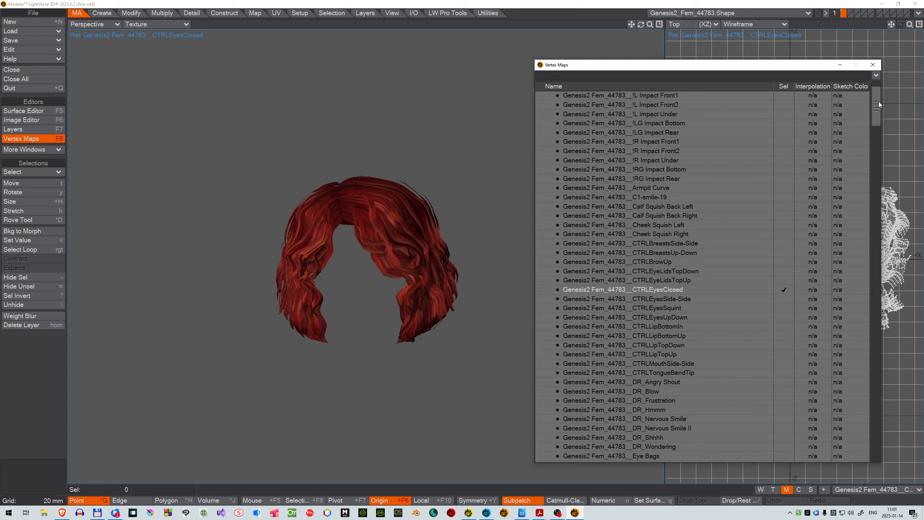
Select all of the hair's morph maps, from !Bend Fix through head__G1_CTRLWinkRight
scroll(876, 105, up, 2)
click(649, 116)
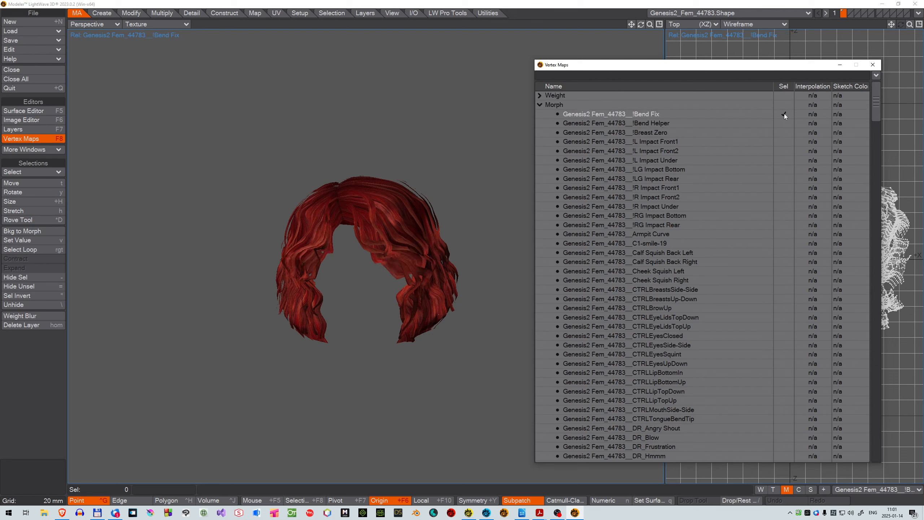
drag(877, 102, 874, 438)
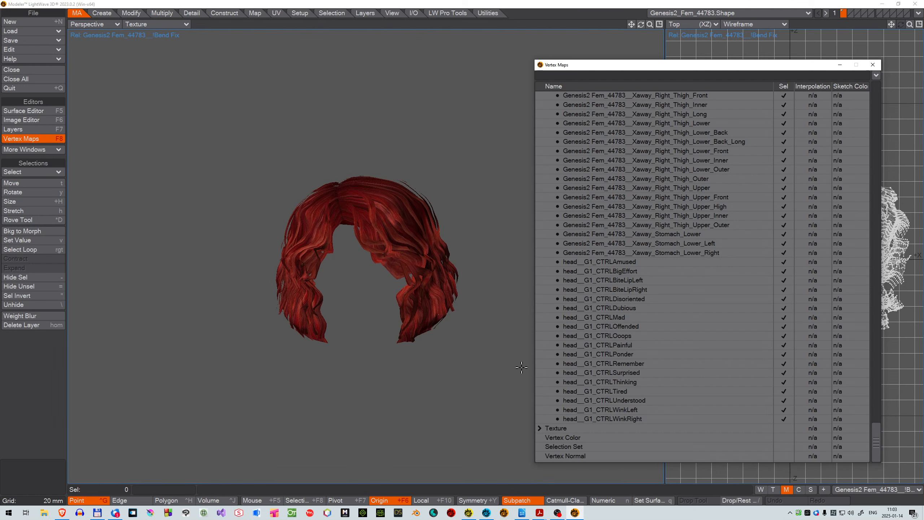
Switch to Total Commander, check the size of the Genesis2_Fem_44783.Shape file, and return to Modeler
click(97, 512)
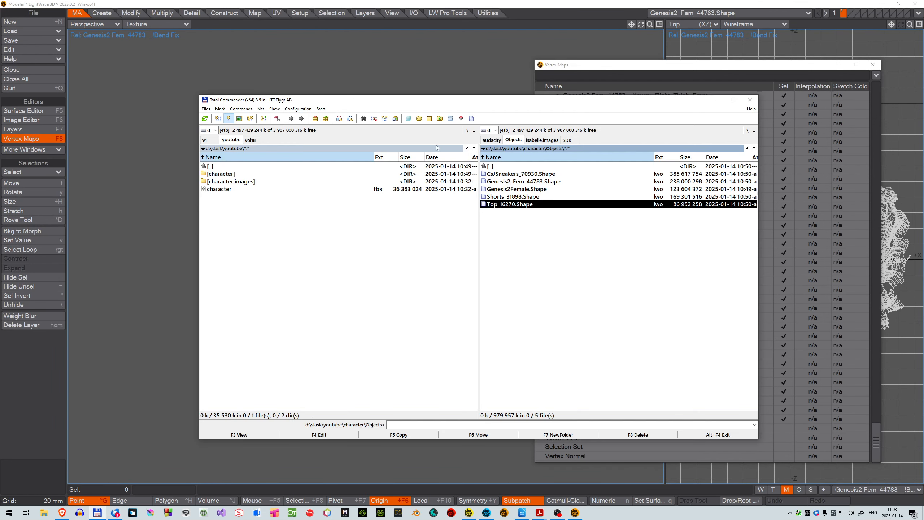
click(510, 184)
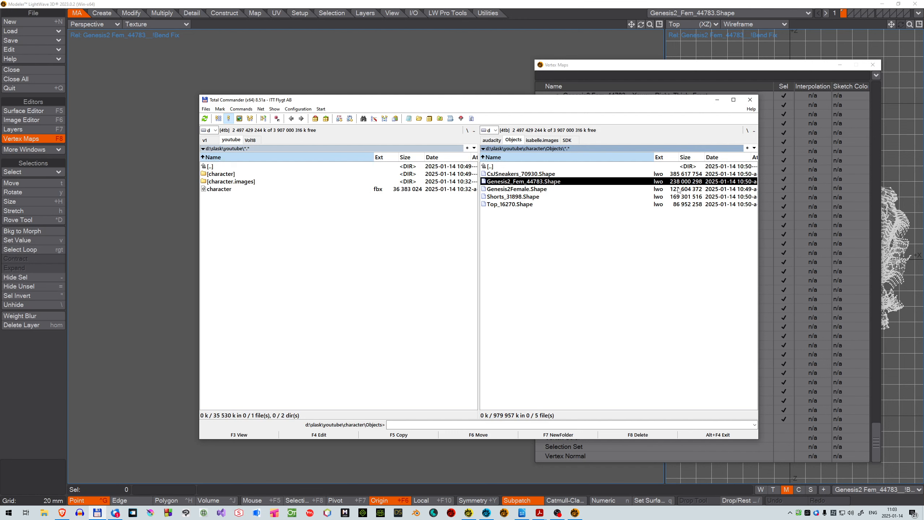
click(715, 101)
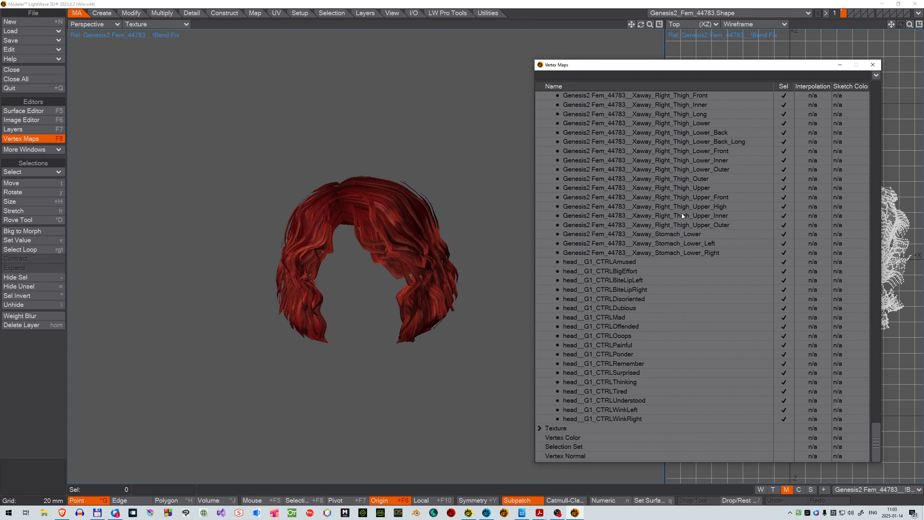
Delete the selected morph maps from the hair and save the object
right_click(682, 213)
click(677, 228)
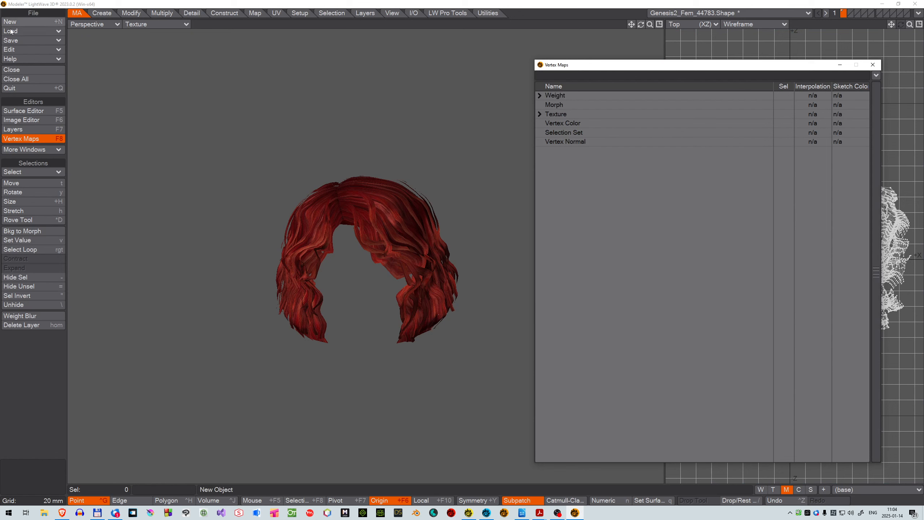
click(16, 40)
click(21, 36)
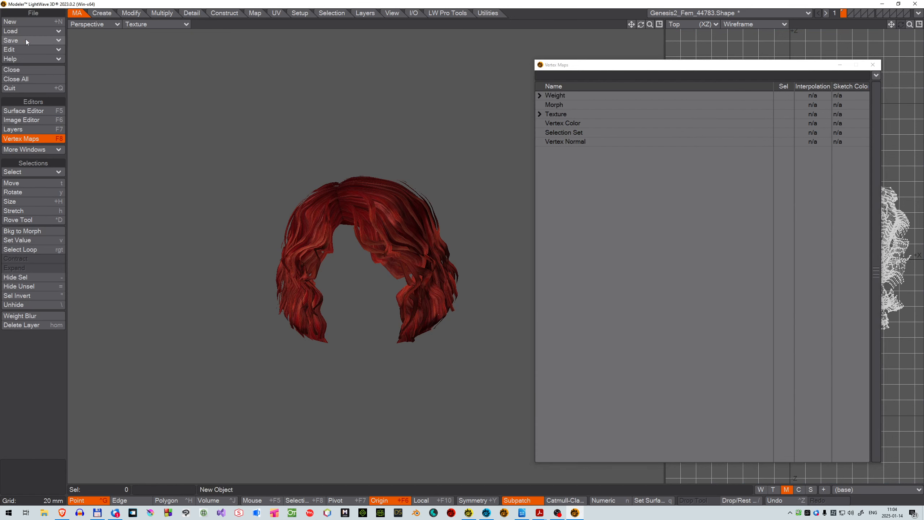
Check the saved hair object's file size in Total Commander, then close Modeler
click(97, 512)
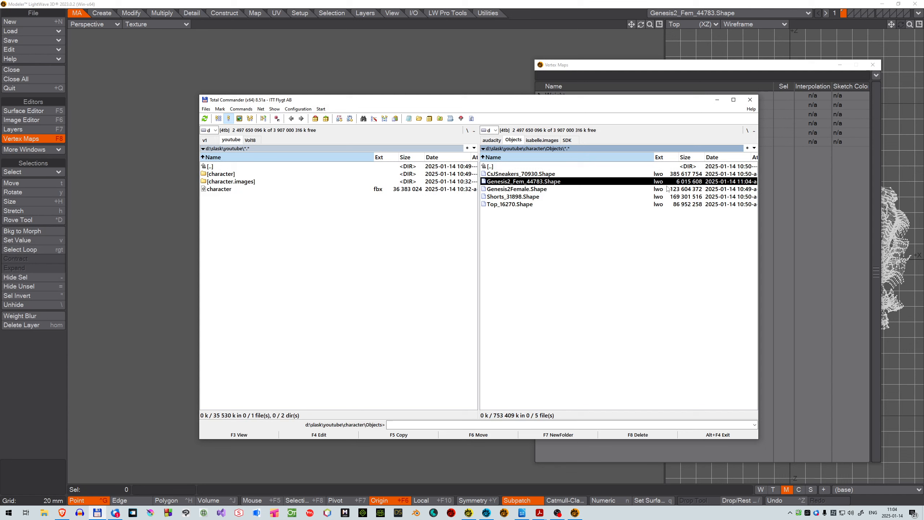
click(716, 100)
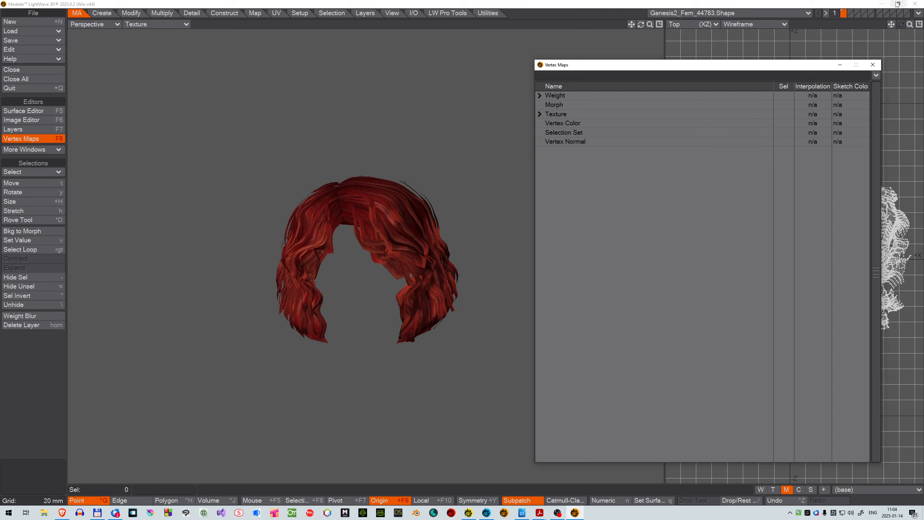
click(915, 4)
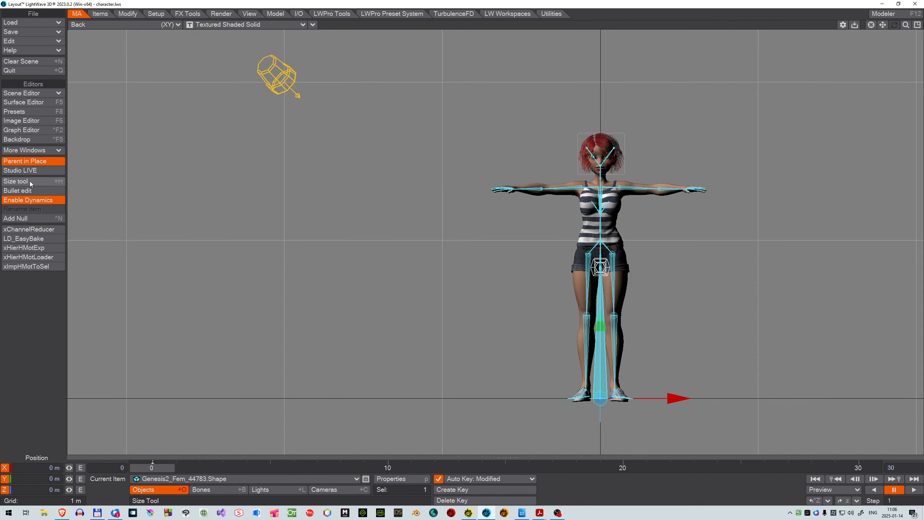
Make CsJSneakers_70930.Shape the current object in Layout and open it in Modeler
click(182, 479)
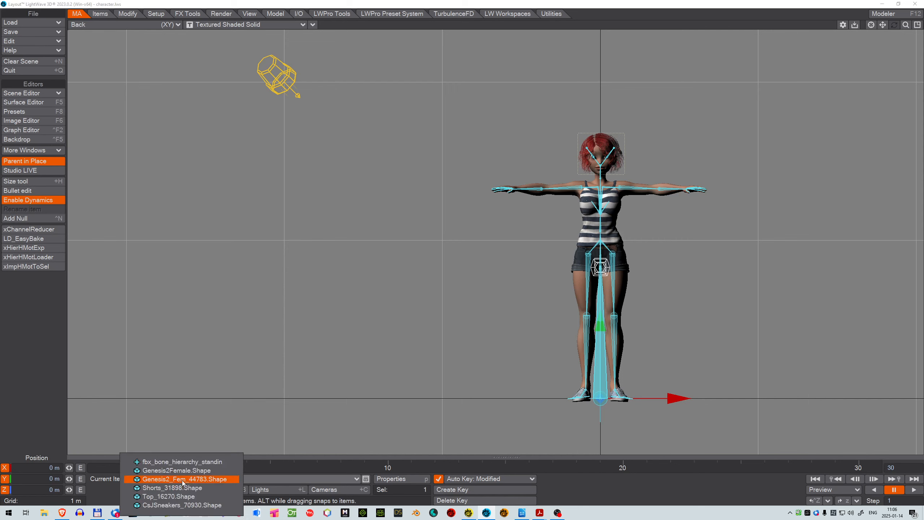
click(183, 506)
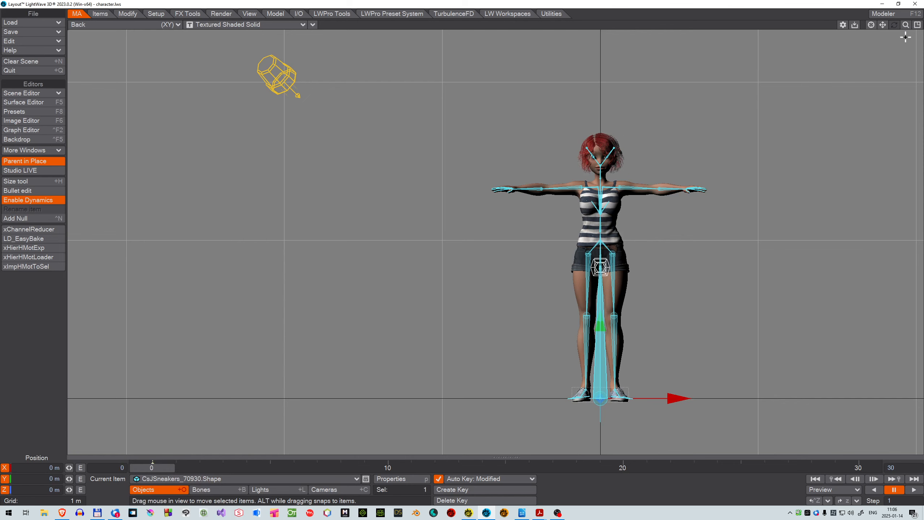
click(890, 13)
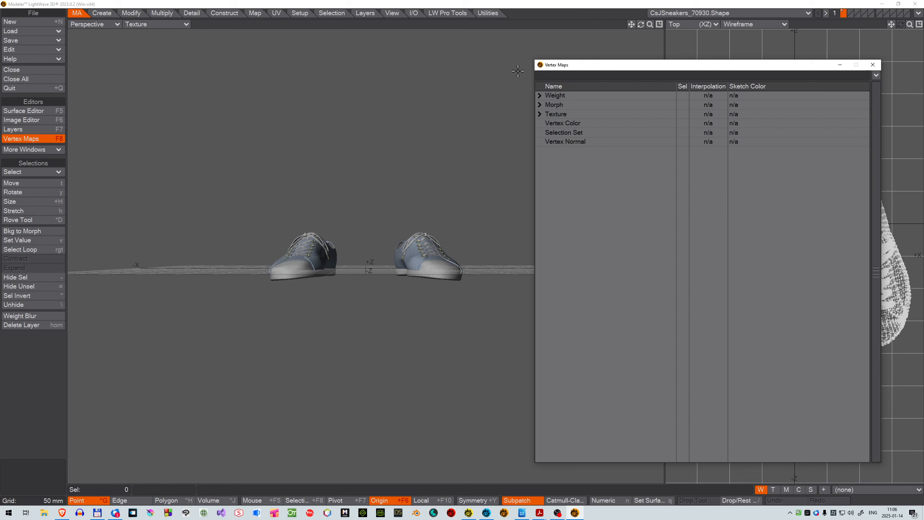
Expand the sneakers' Morph group, select the !Bend Fix morph, and go down to the last morph, head__G1_CTRLWinkRight
click(540, 104)
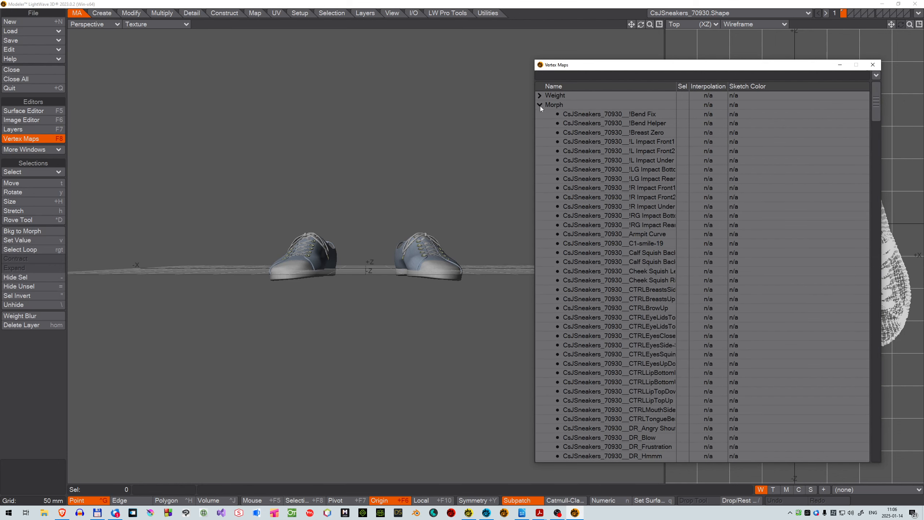
click(585, 116)
scroll(607, 192, down, 5)
scroll(608, 194, down, 8)
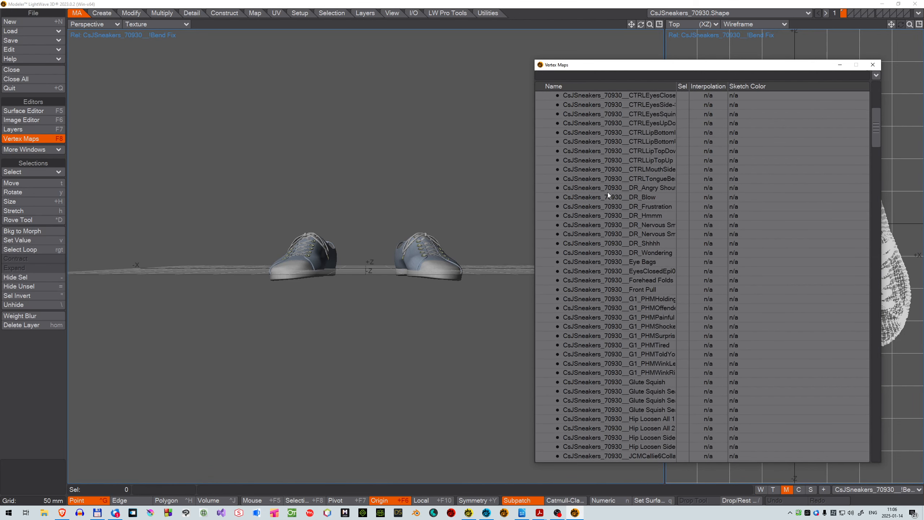
drag(877, 143, 877, 443)
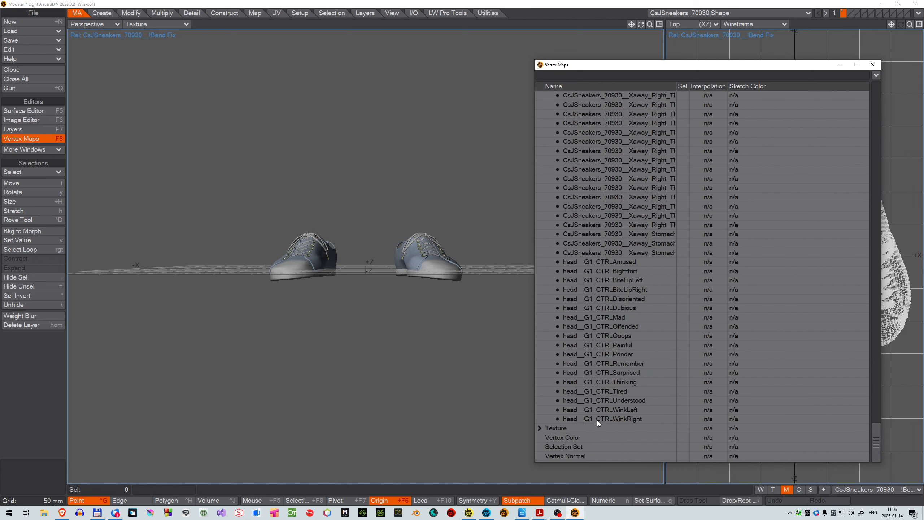
Switch to Total Commander, check the size of the CsJSneakers_70930.Shape file, and return to the vertex maps list
key(alt+Tab)
key(alt+Tab)
key(alt+Tab)
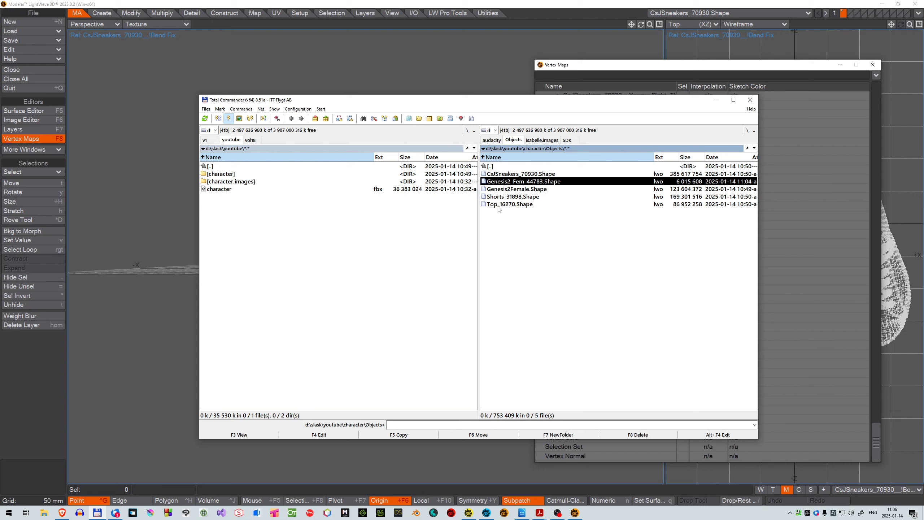
click(509, 173)
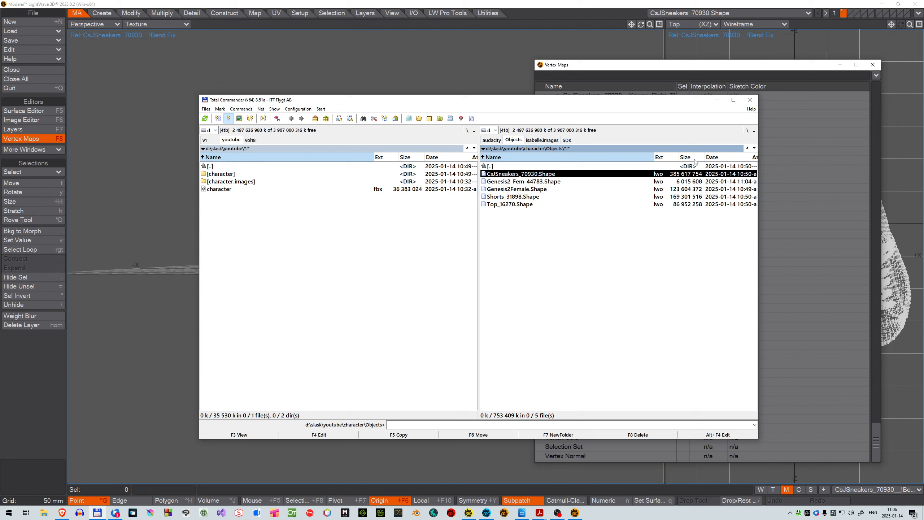
click(651, 69)
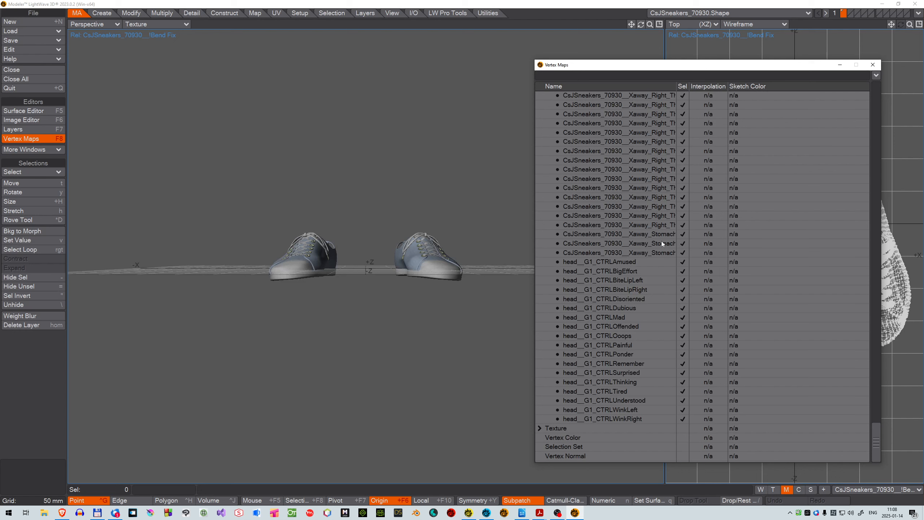
Delete all of the sneakers' morph maps and save the object
right_click(652, 242)
click(651, 258)
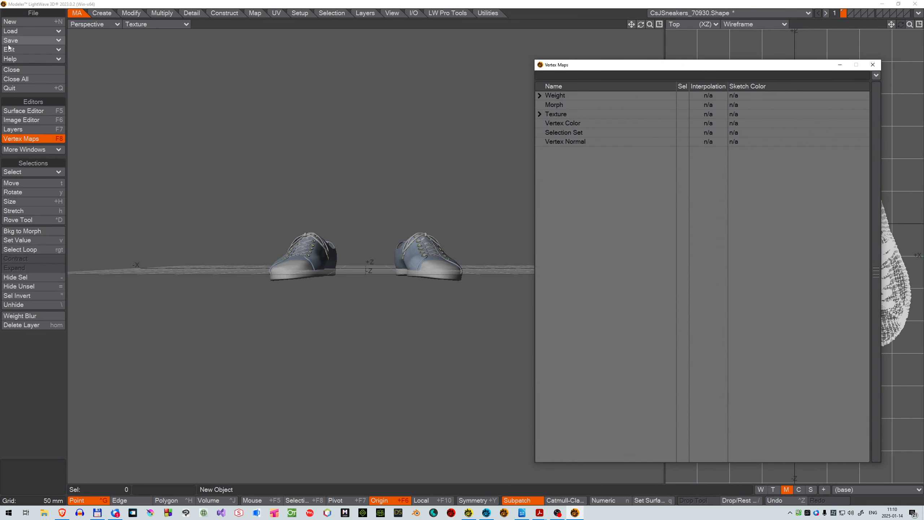
click(24, 41)
click(24, 44)
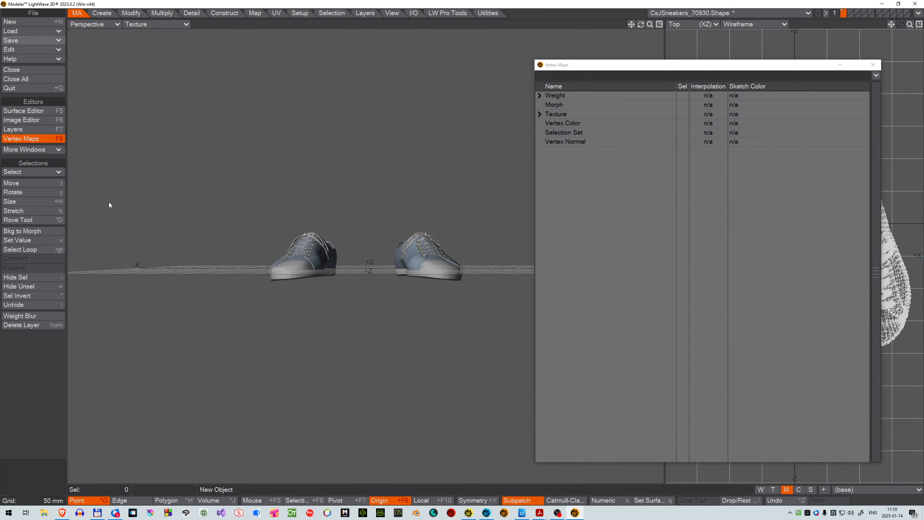
Check the saved sneakers' file size in Total Commander, then close Modeler and return to Layout
click(102, 516)
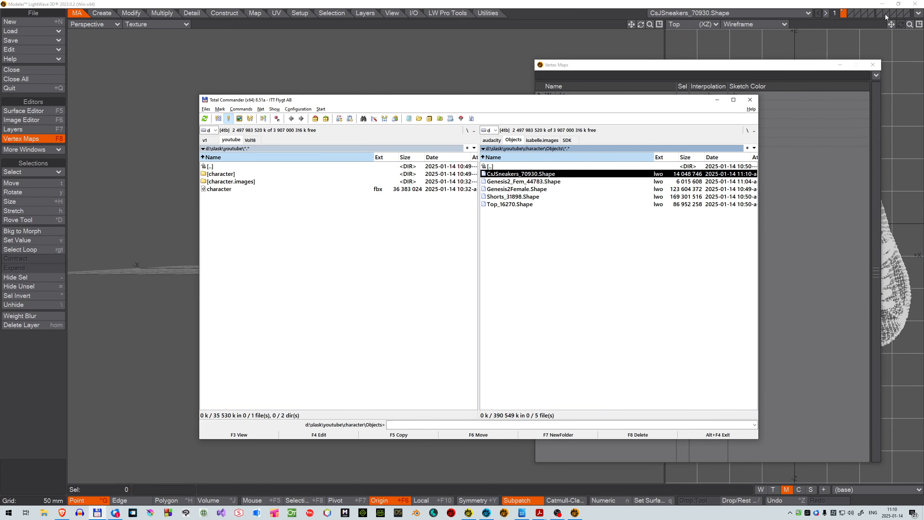
click(916, 4)
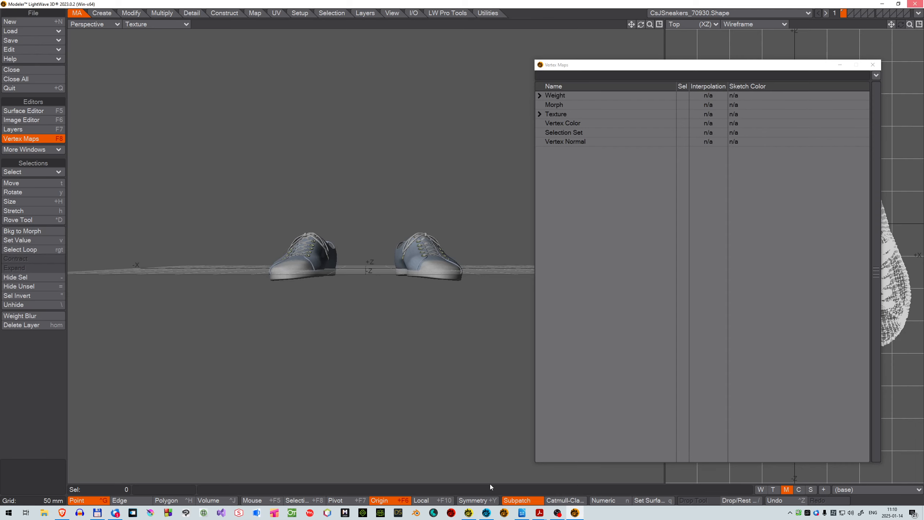
click(487, 513)
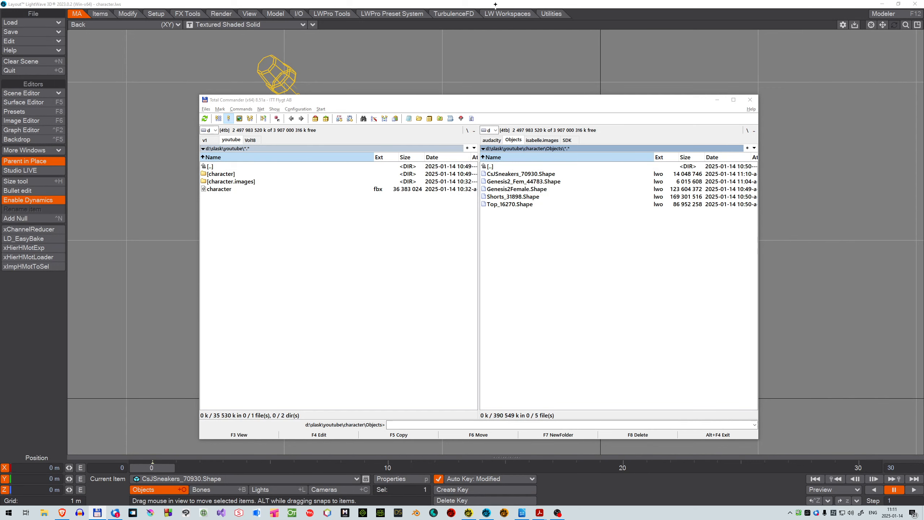
Make Shorts_31898.Shape the current item in Layout and open it in Modeler for a close-up perspective view
click(495, 5)
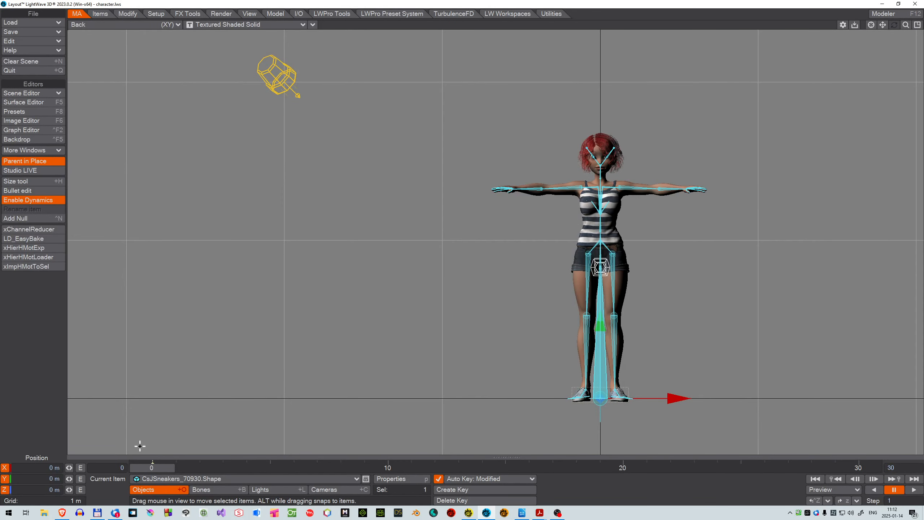
click(220, 479)
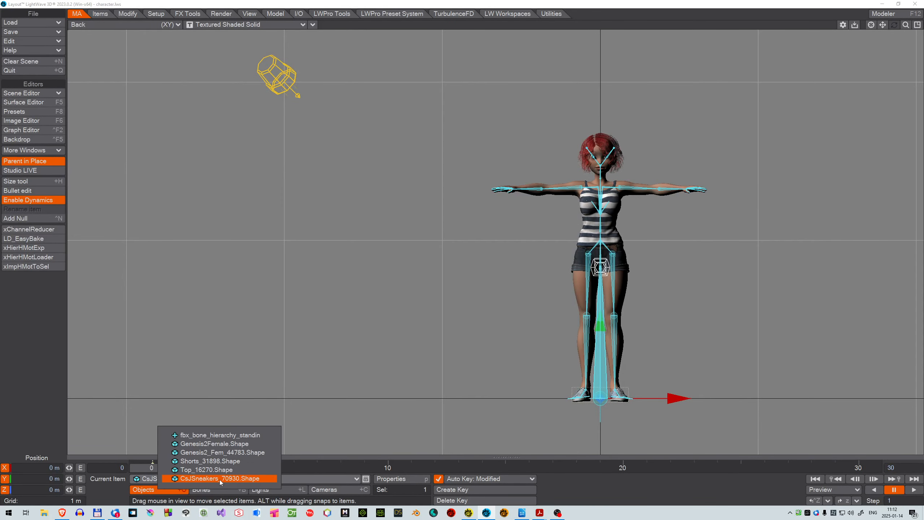
click(218, 461)
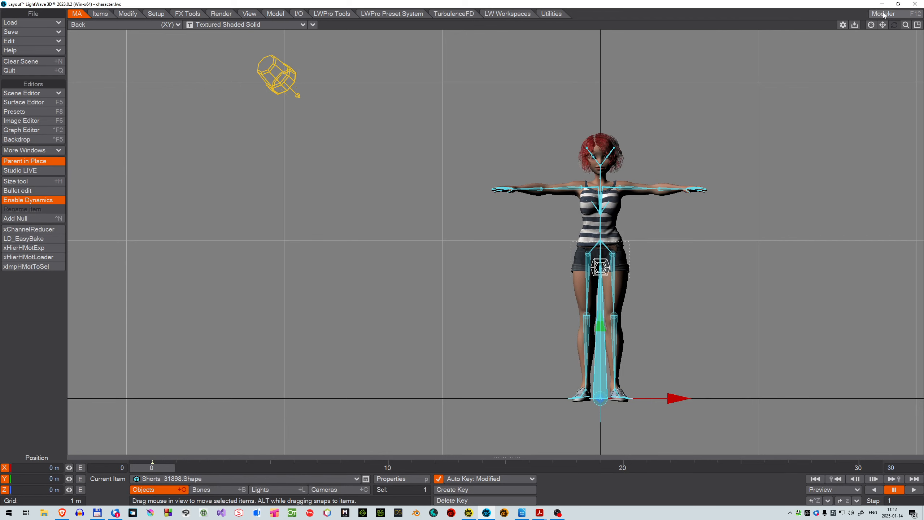
key(F12)
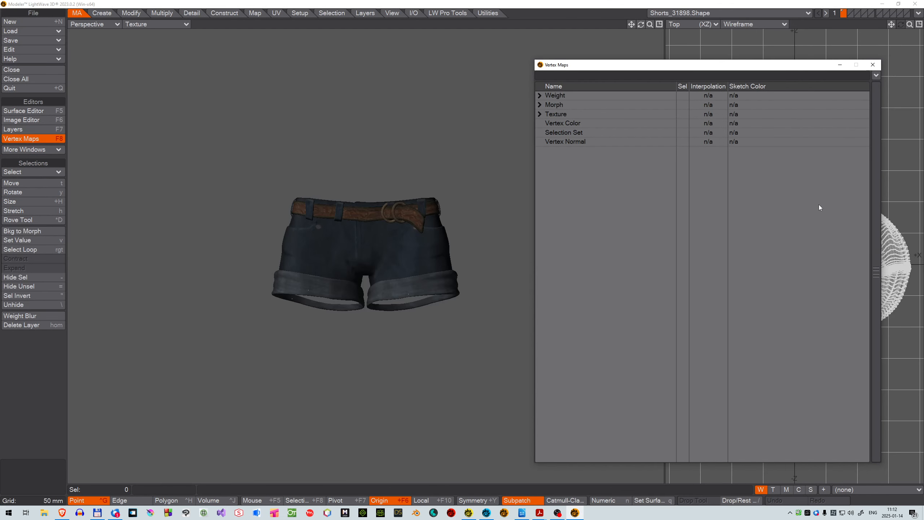
drag(648, 26, 585, 21)
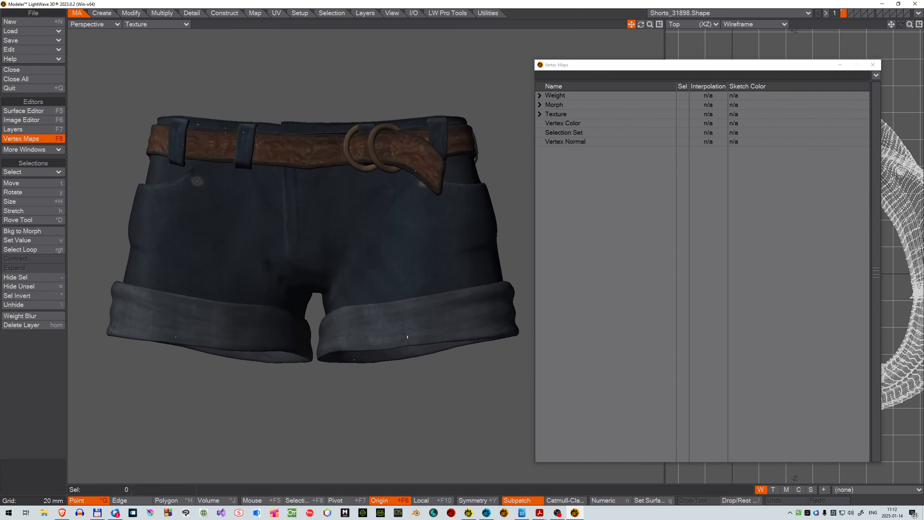
Expand the shorts' Morph group and delete all head morphs from head__G1_CTRLAmused through head__G1_CTRLWinkRight
click(540, 104)
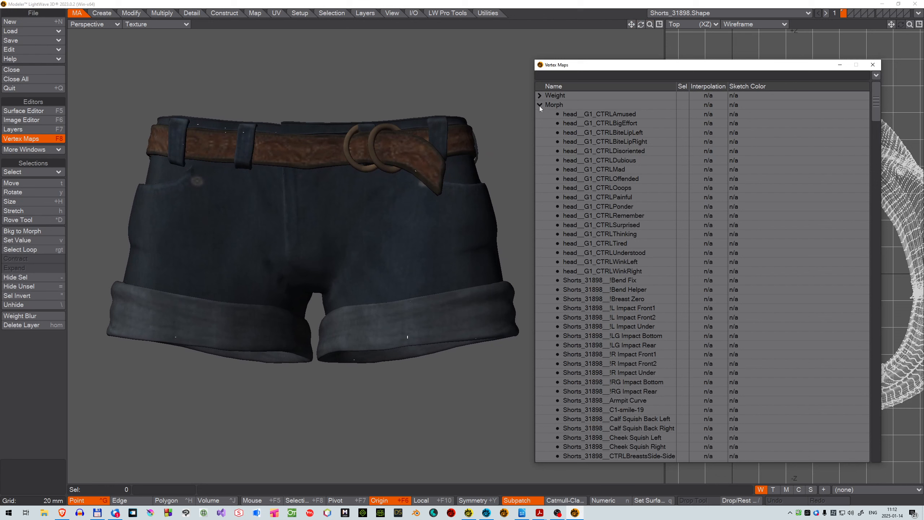
click(612, 115)
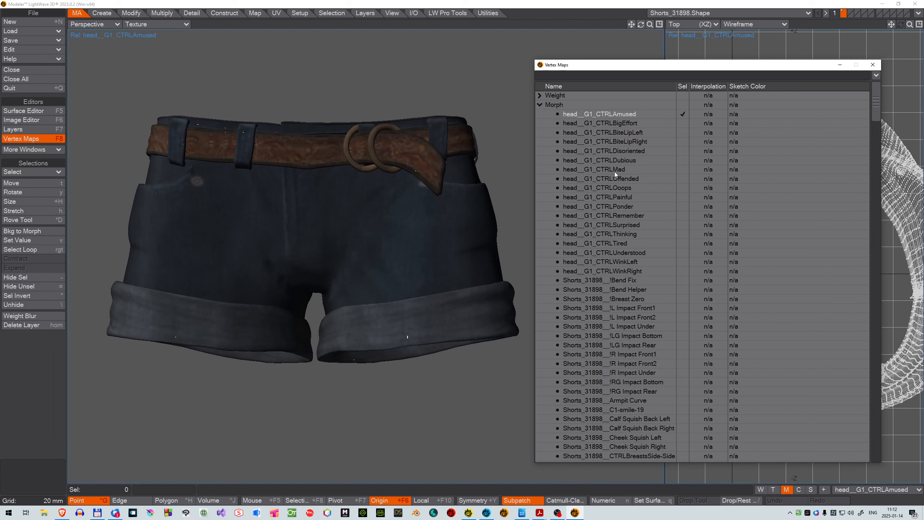
shift+click(617, 271)
right_click(616, 273)
click(618, 266)
Preview the shorts' morphs one by one from !Bend Fix to !LG Impact Bottom for visible changes to the mesh
click(620, 114)
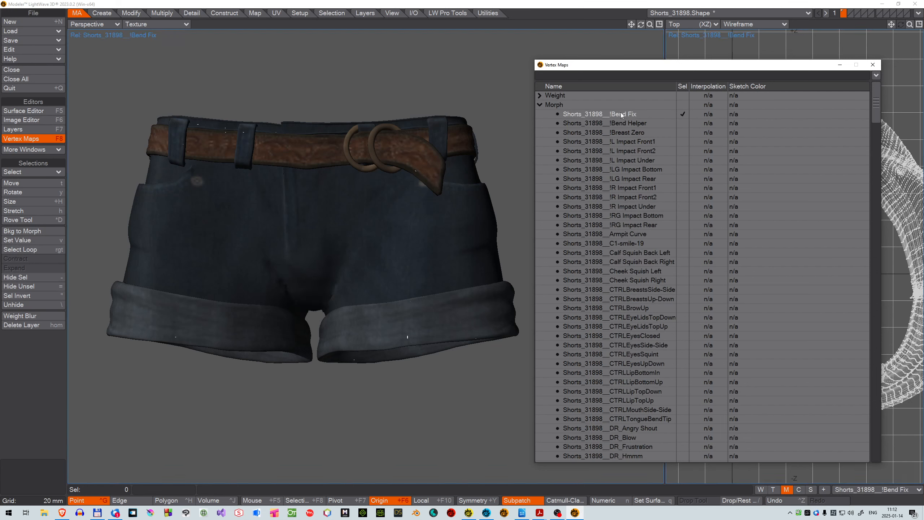
click(621, 113)
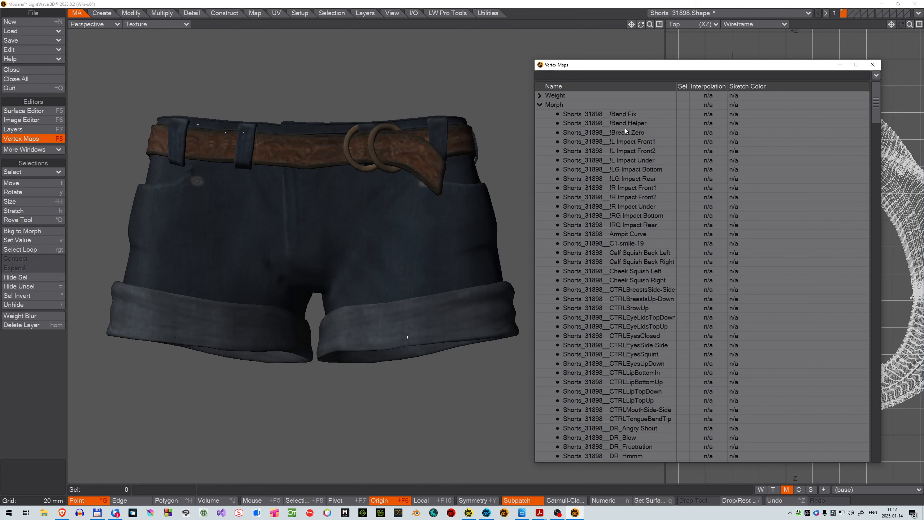
click(625, 126)
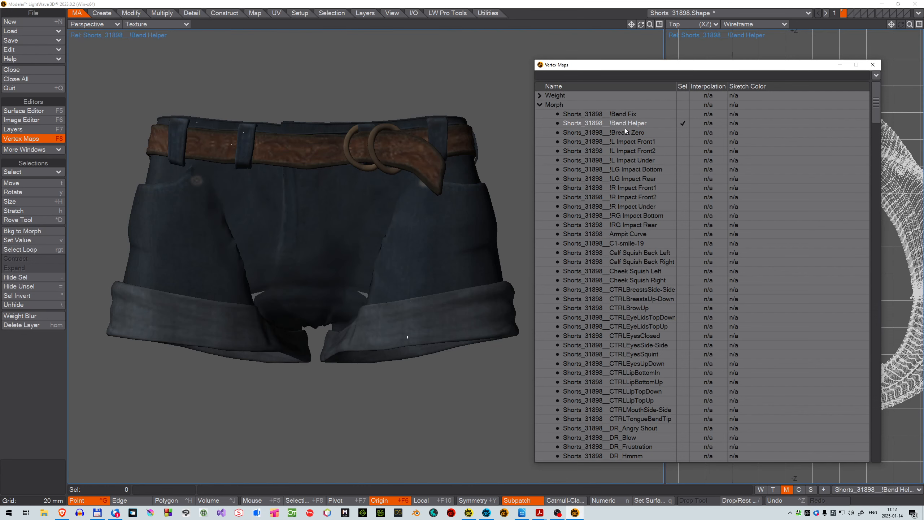
click(624, 125)
click(623, 133)
click(626, 141)
click(627, 151)
click(630, 160)
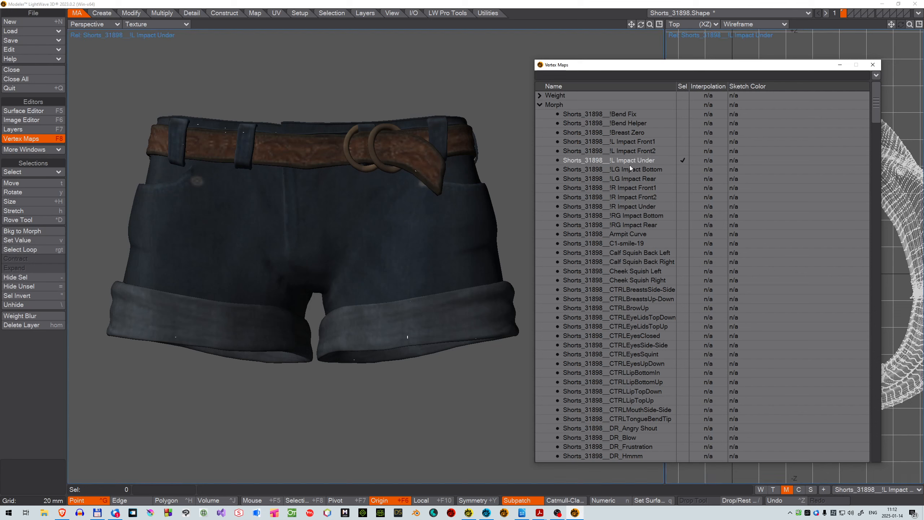
click(630, 169)
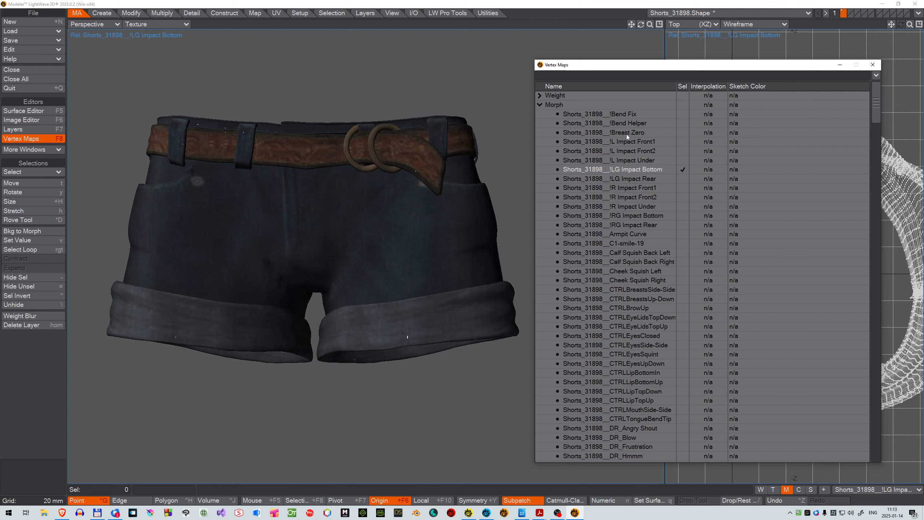
Delete the shorts' !Breast Zero, !L Impact Front1 and !L Impact Front2 morphs
click(627, 134)
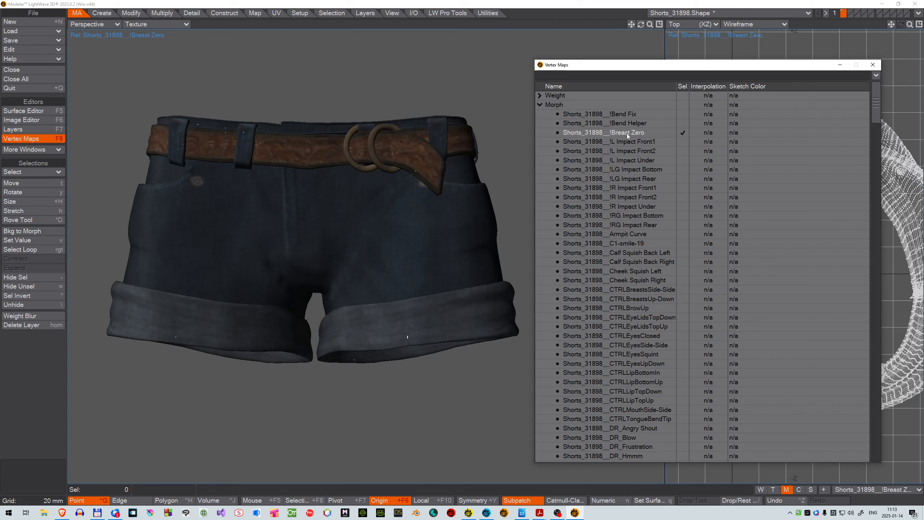
right_click(626, 151)
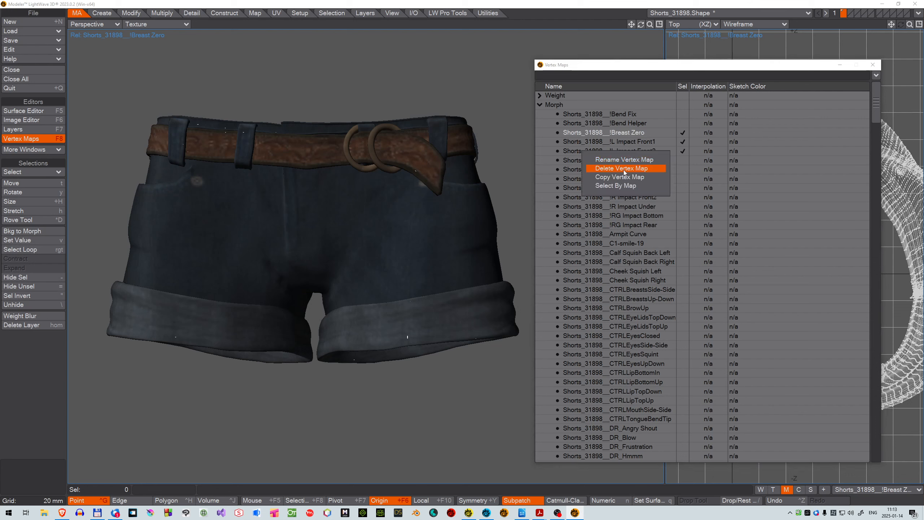
click(623, 170)
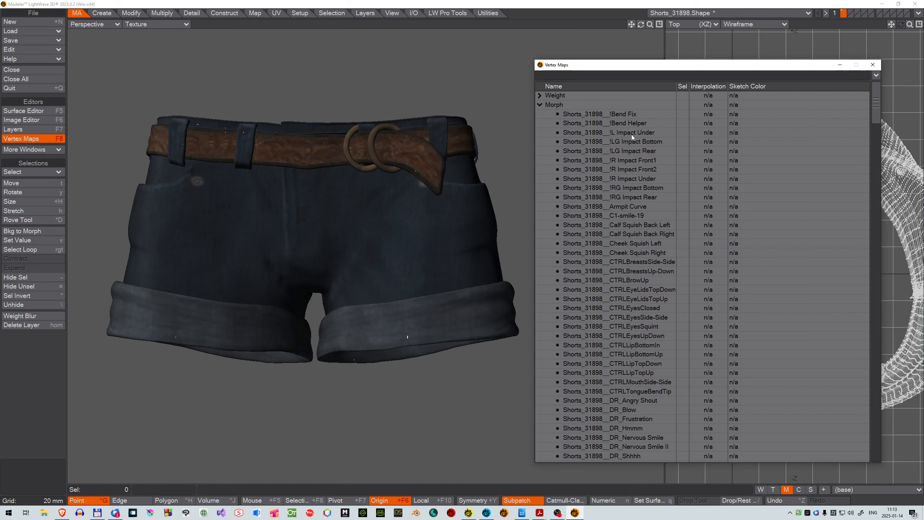
Display the perspective view as Color Wireframe and delete the !L Impact Under morph
click(139, 24)
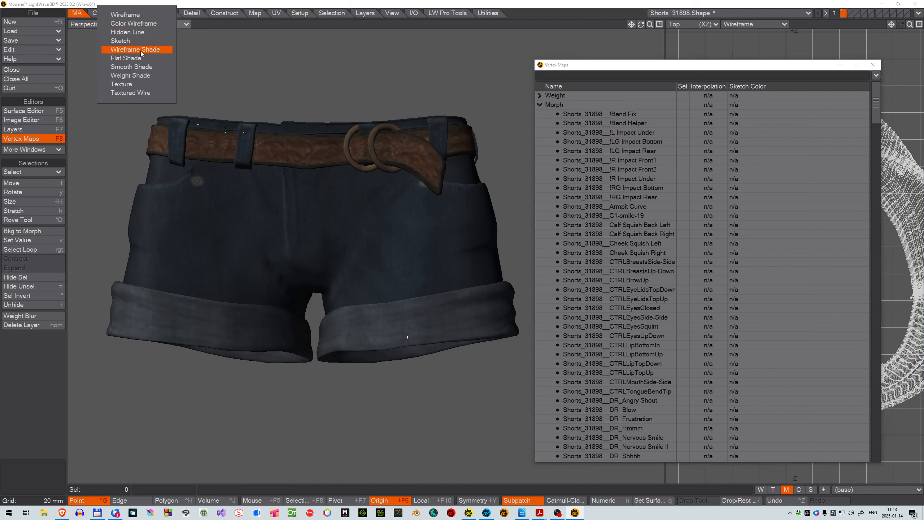
click(142, 26)
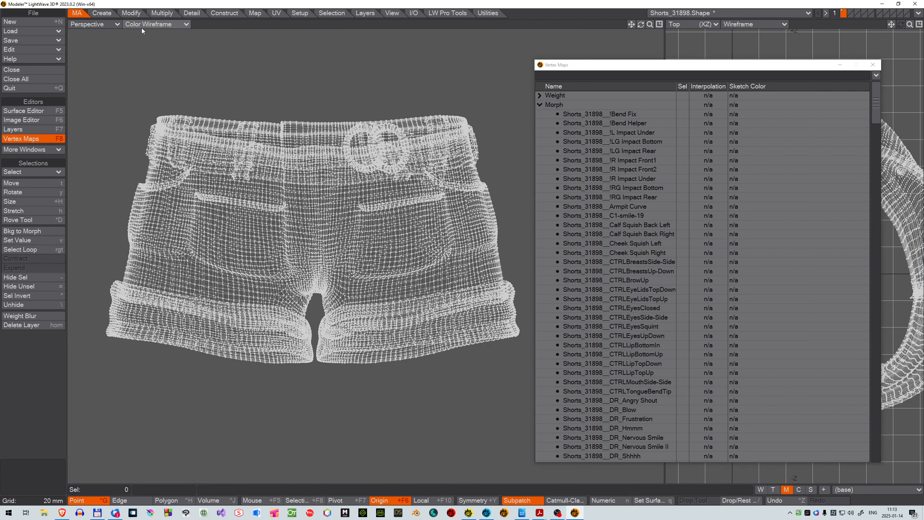
click(630, 133)
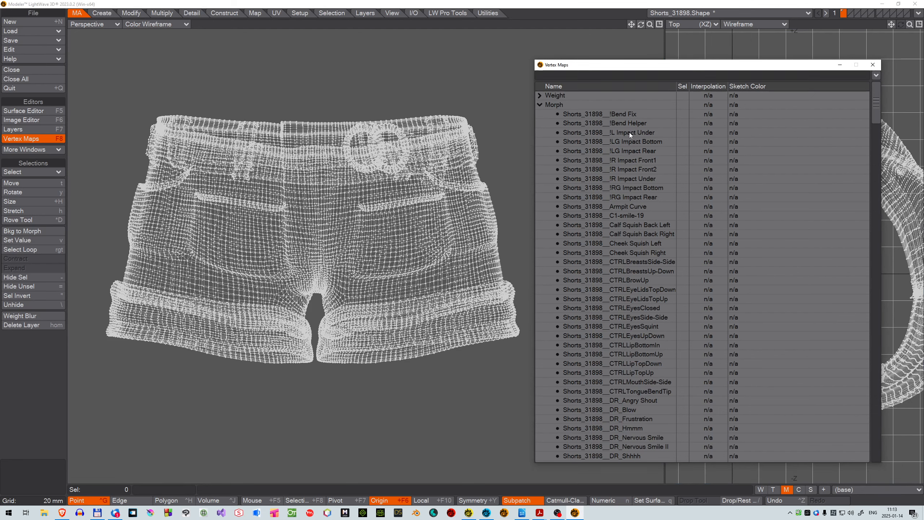
click(629, 142)
right_click(629, 134)
click(624, 150)
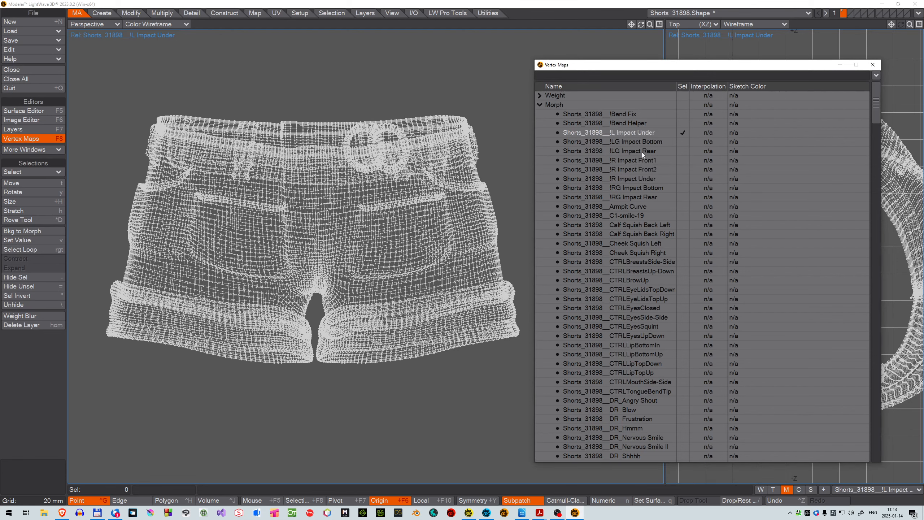
Check the !LG Impact morphs, and delete !R Impact Front1, !R Impact Front2 and !R Impact Under
click(642, 144)
click(642, 144)
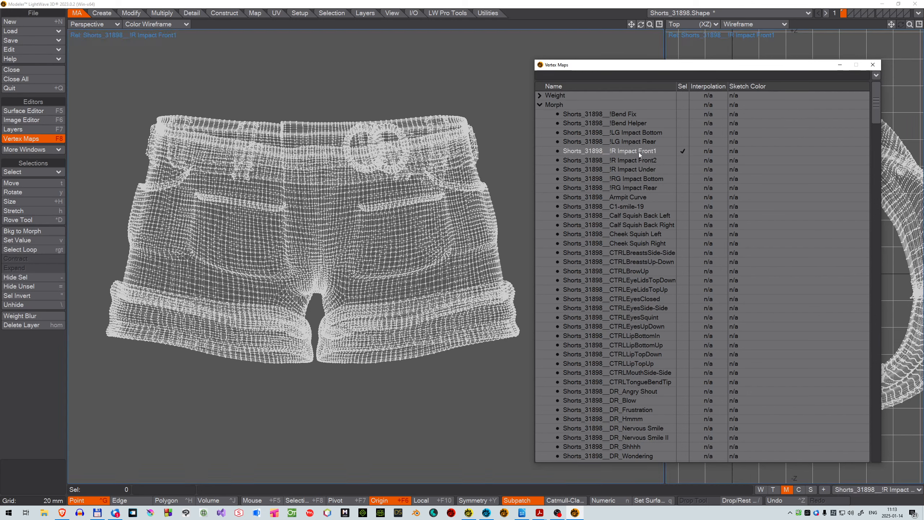
click(638, 152)
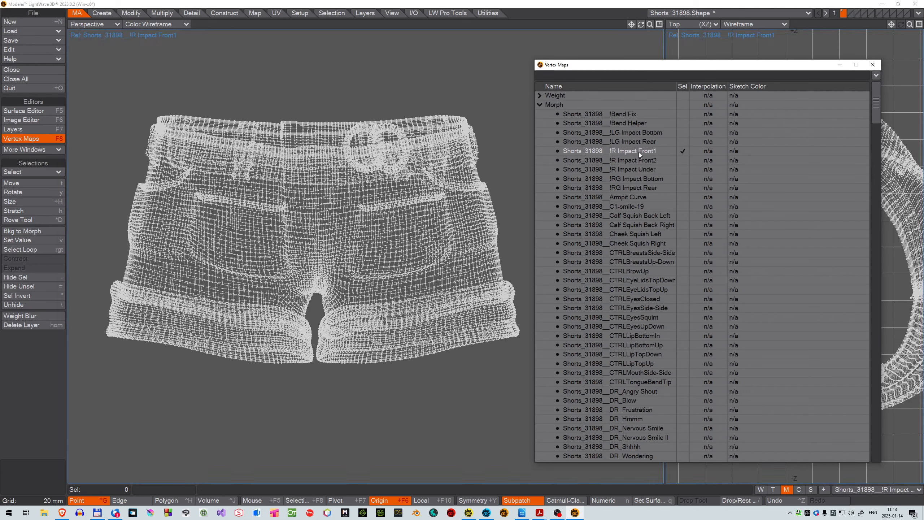
right_click(640, 171)
click(638, 187)
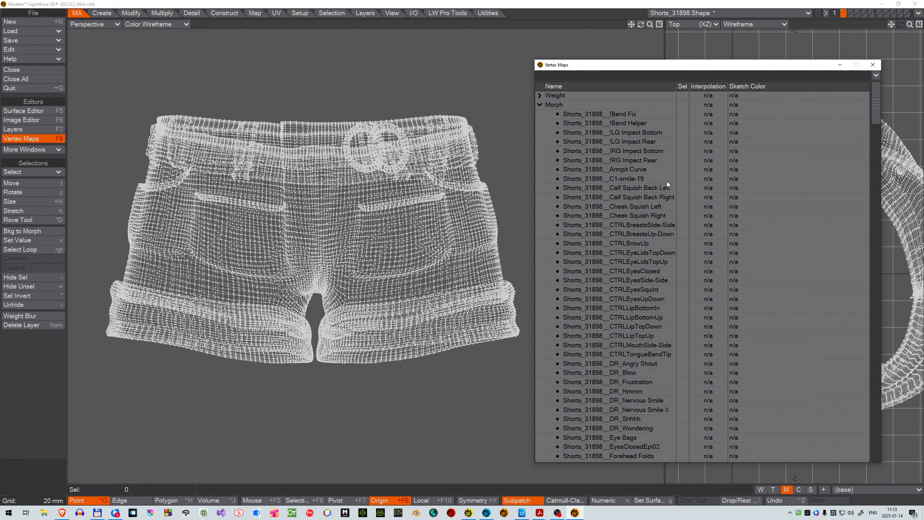
Delete the shorts' Armpit Curve and C1-smile-19 morphs
key(Delete)
click(635, 170)
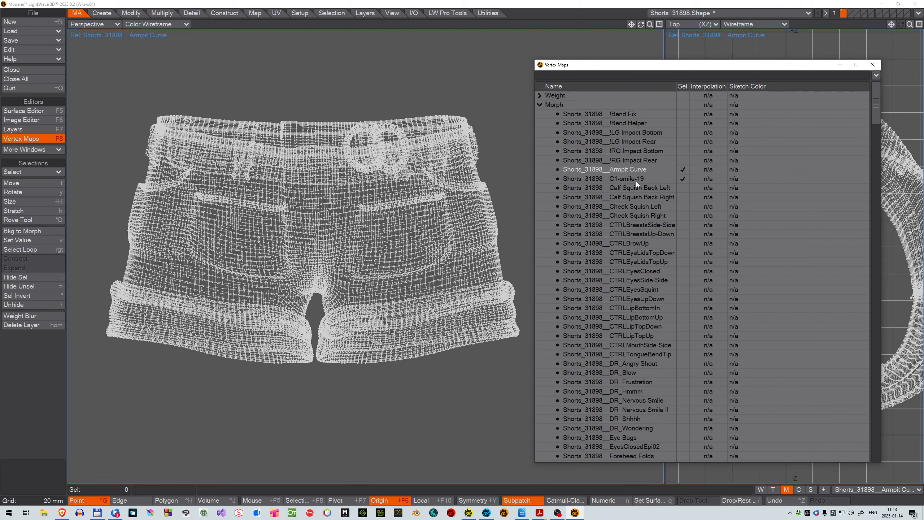
right_click(635, 181)
click(647, 196)
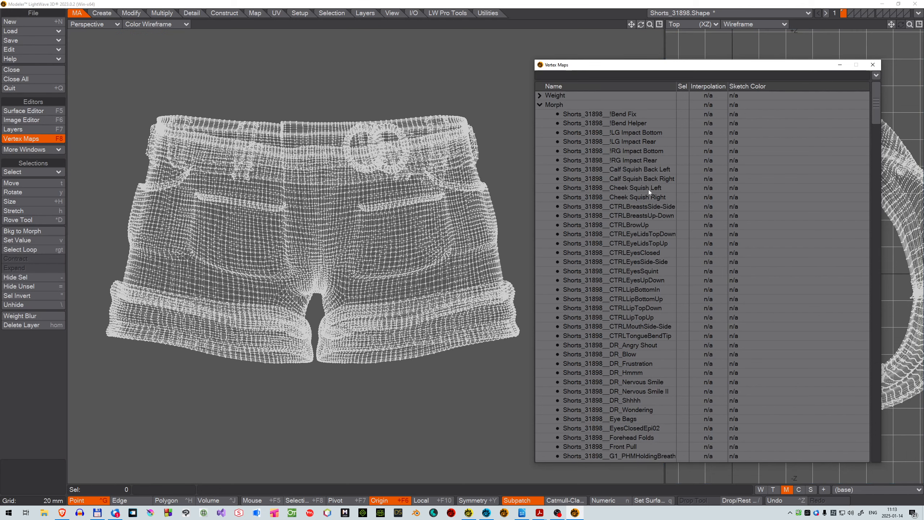
Delete the morphs from Calf Squish Back Left through Front Pull and from G1_PHMHoldingBreath through G1_PHMWinkRight
click(641, 171)
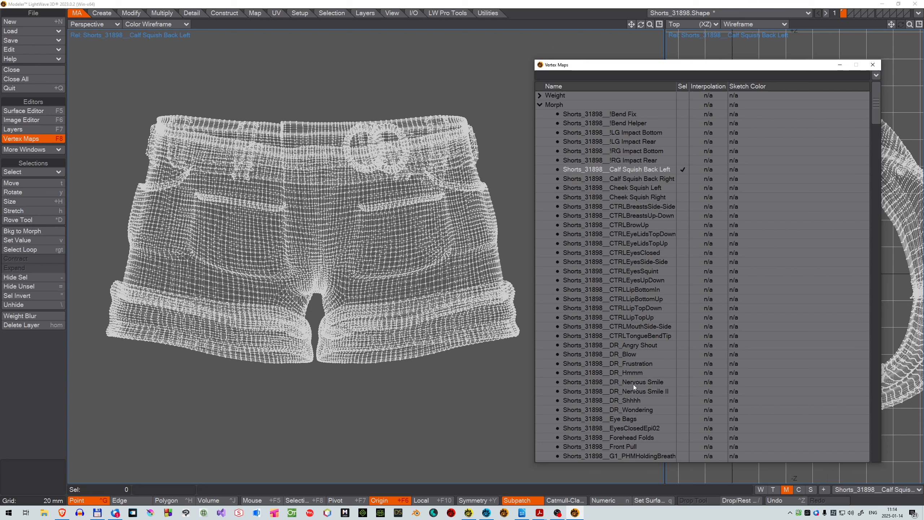
right_click(631, 343)
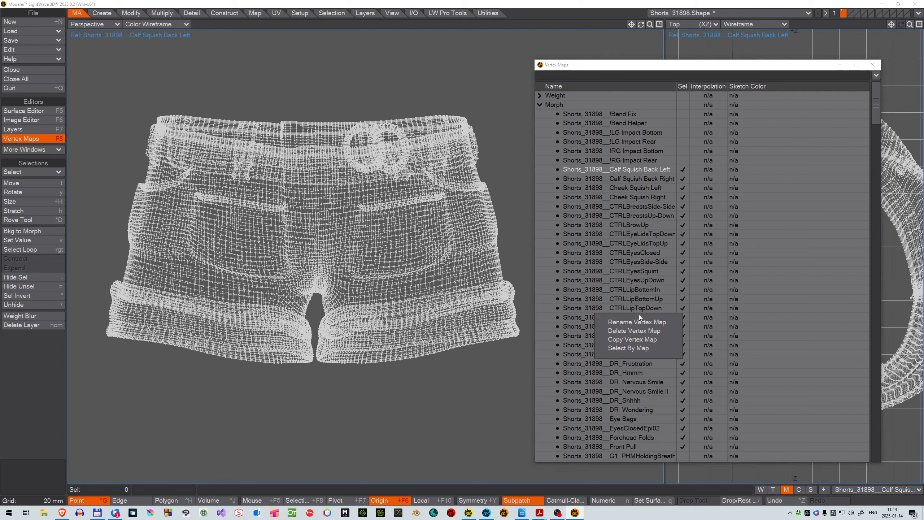
click(637, 328)
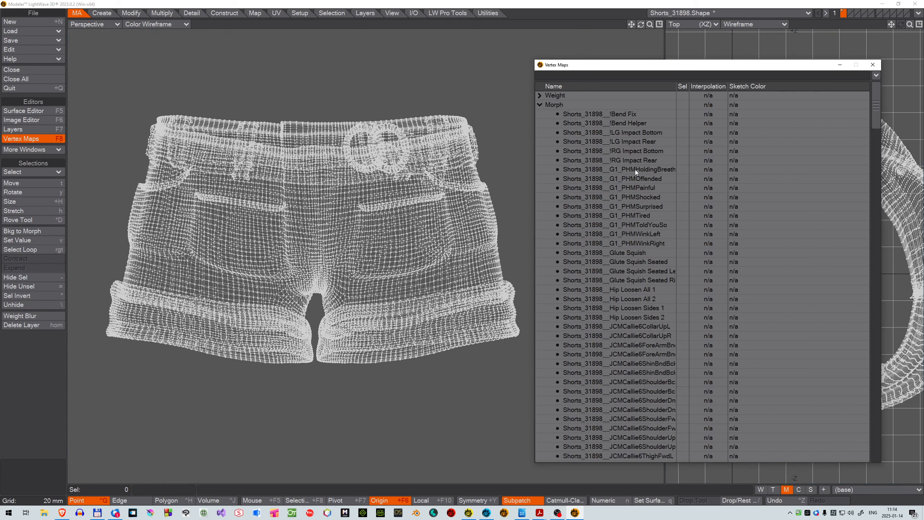
click(635, 169)
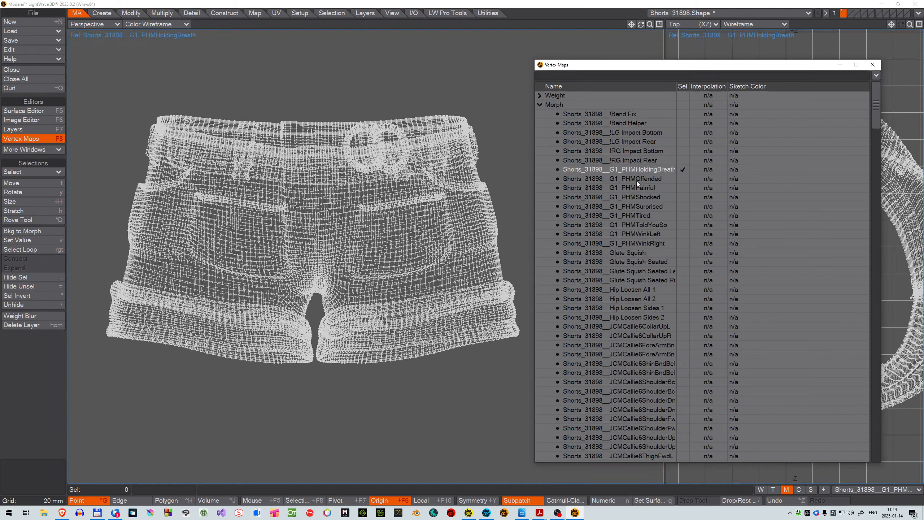
right_click(639, 245)
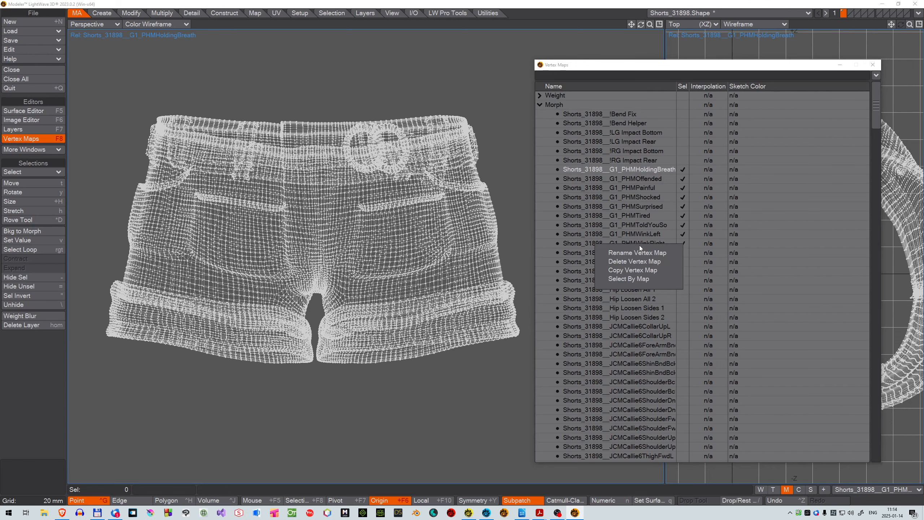
click(644, 258)
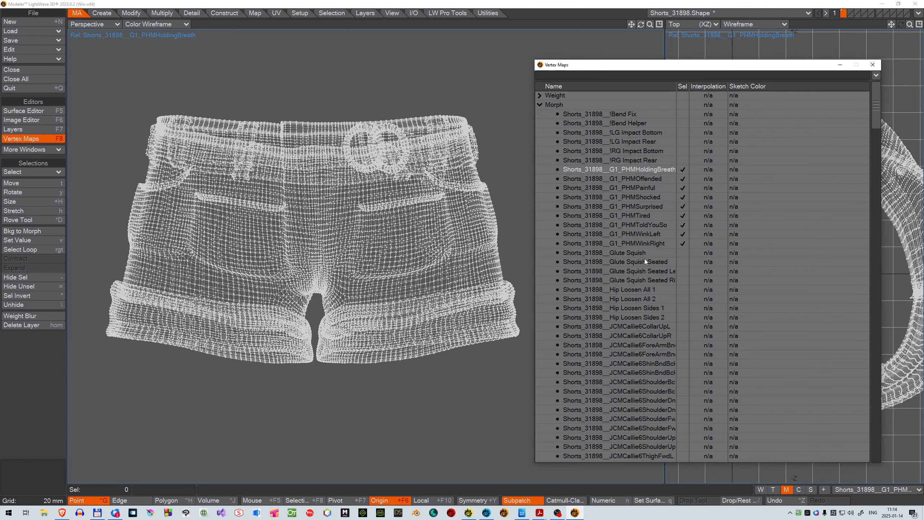
Preview the Glute Squish morphs and Hip Loosen All 1 for their effect on the shorts
click(630, 168)
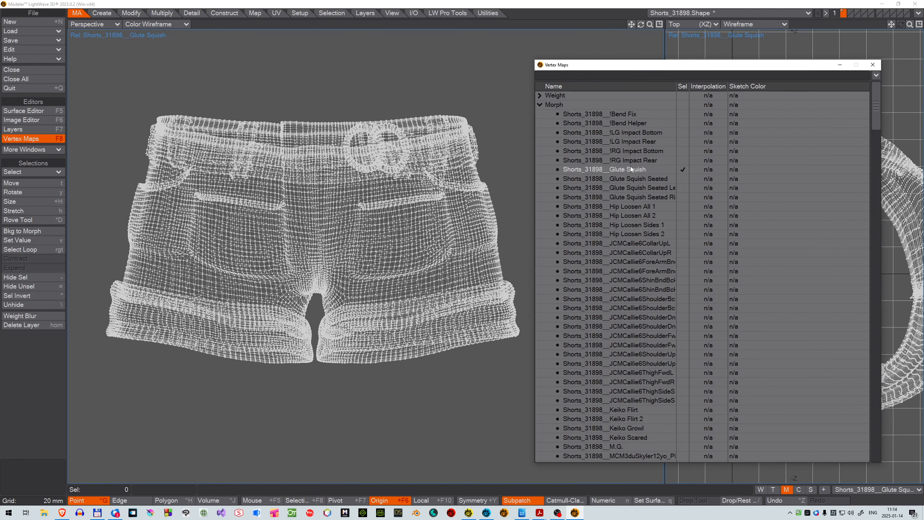
click(632, 179)
click(632, 179)
click(636, 190)
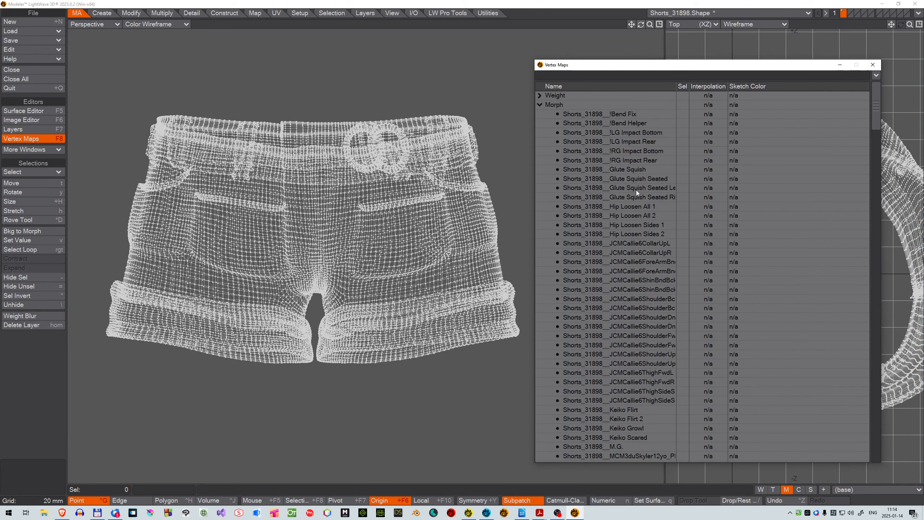
click(637, 196)
click(637, 208)
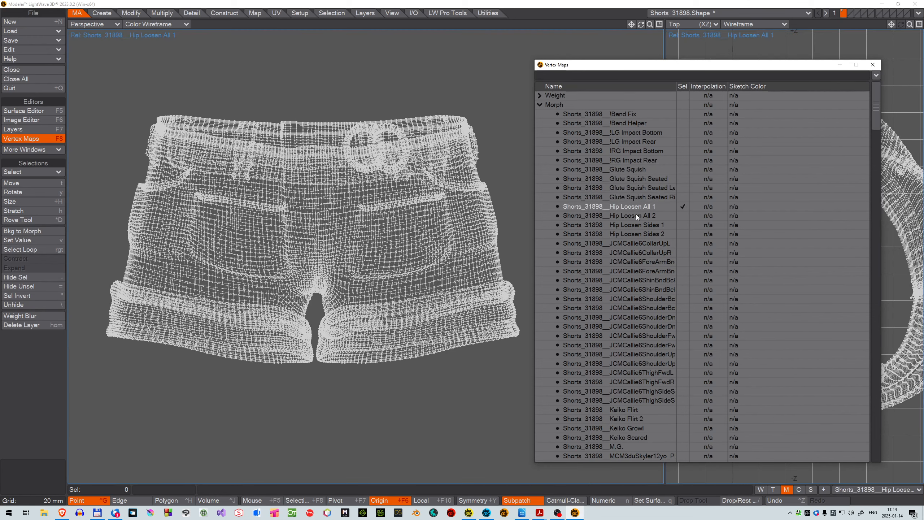
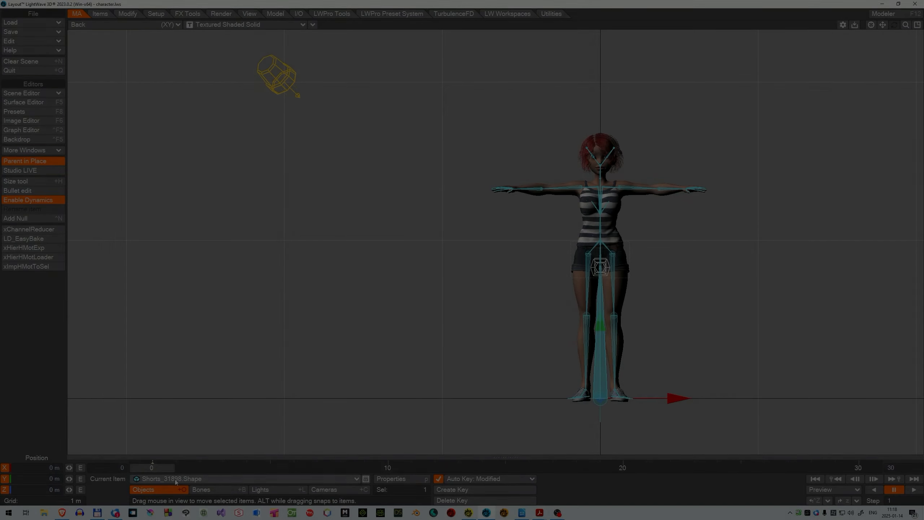
Select the Top_16270.Shape object, open it in Modeler, frame the top and list its morph maps
click(175, 480)
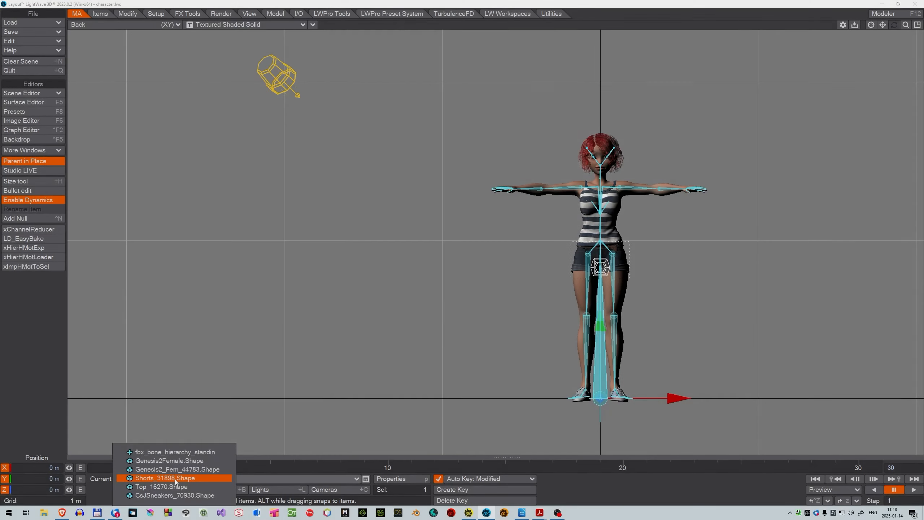
click(175, 487)
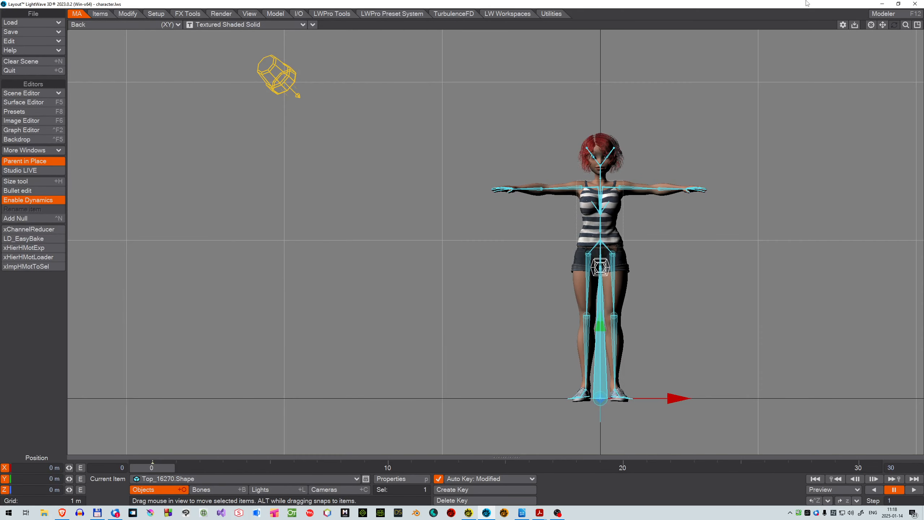
key(F12)
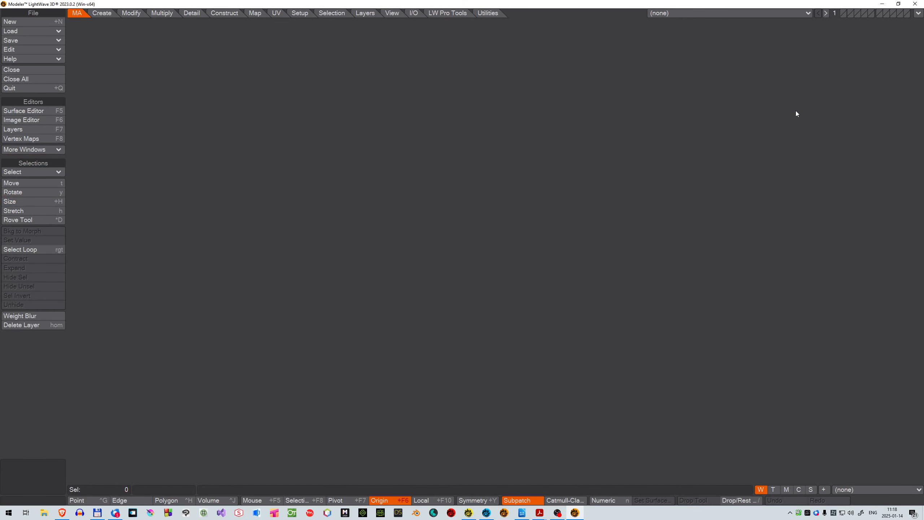
key(F8)
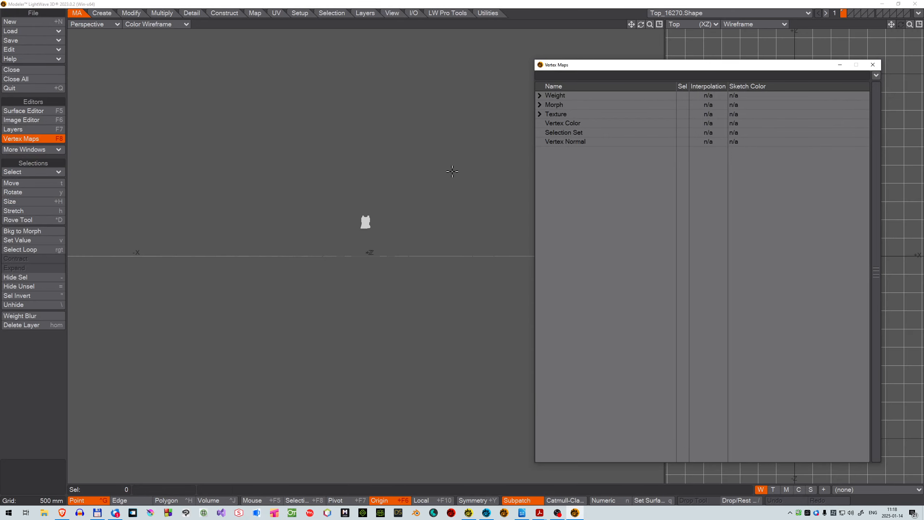
key(a)
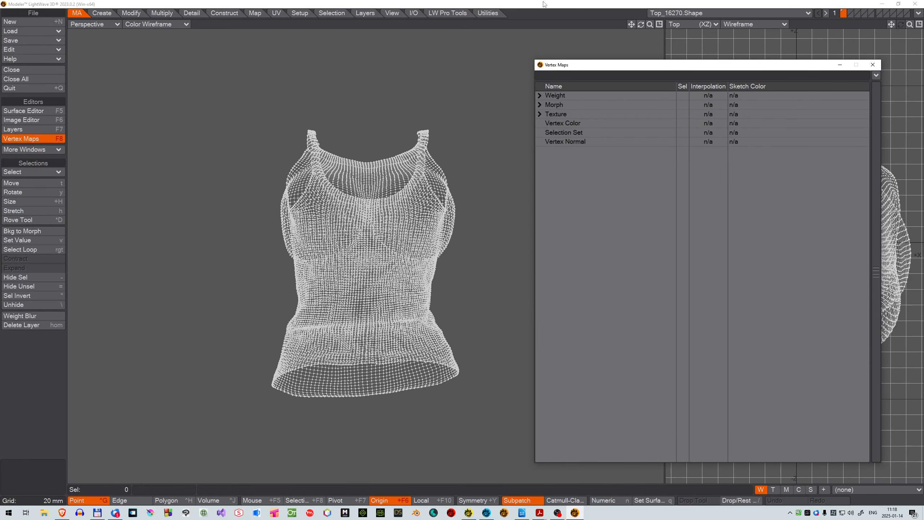
drag(649, 26, 651, 32)
click(540, 105)
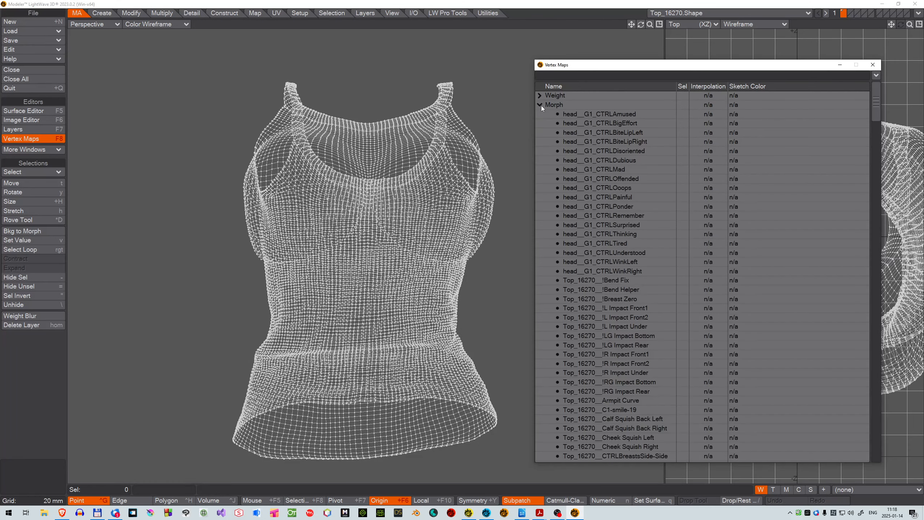
Delete the morphs from head__G1_CTRLAmused through head__G1_CTRLWinkRight, plus !Bend Fix and !Bend Helper
click(610, 114)
shift+click(613, 270)
right_click(614, 270)
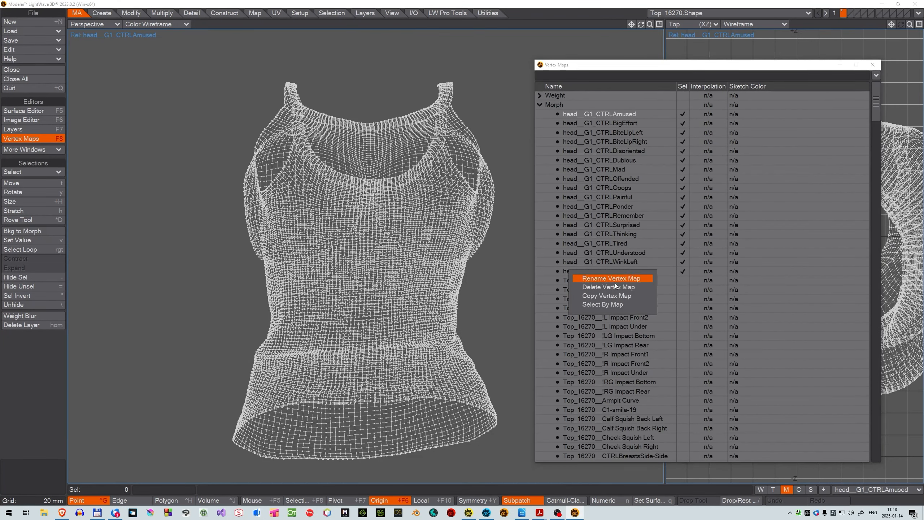
click(611, 276)
shift+click(621, 123)
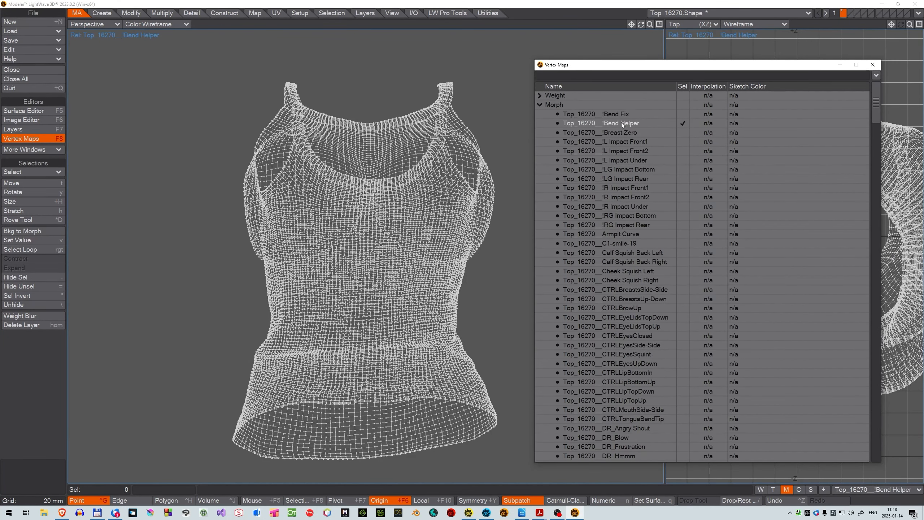
right_click(621, 124)
click(619, 132)
Check the !Breast Zero and !L Impact morphs, and delete !LG Impact Bottom and !RG Impact Bottom
click(632, 116)
click(632, 123)
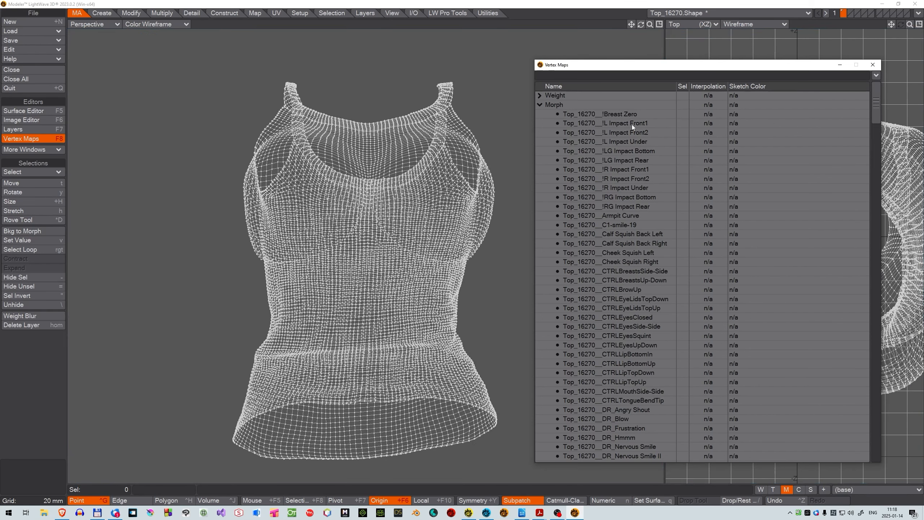
click(629, 132)
click(629, 141)
right_click(629, 150)
click(622, 167)
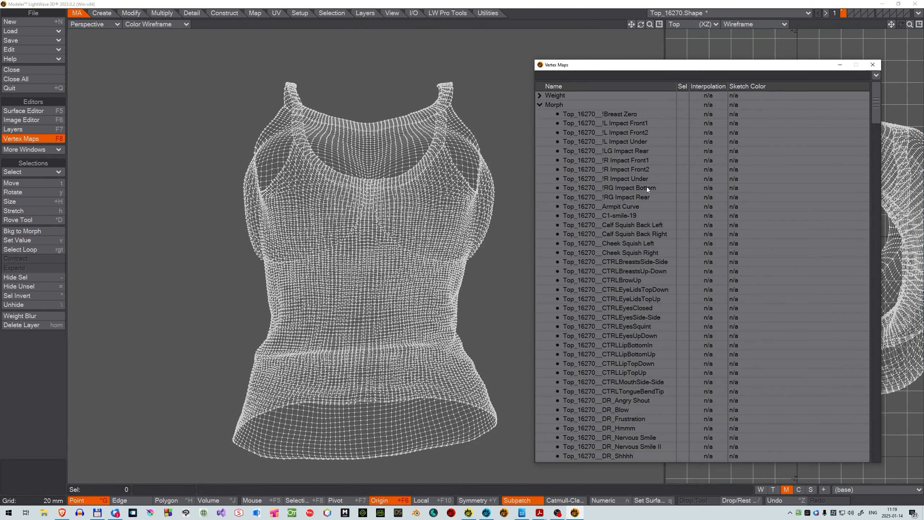
click(647, 187)
right_click(647, 187)
click(646, 204)
Preview the Armpit Curve morph, and delete the morphs from C1-smile-19 through Cheek Squish Right
click(629, 199)
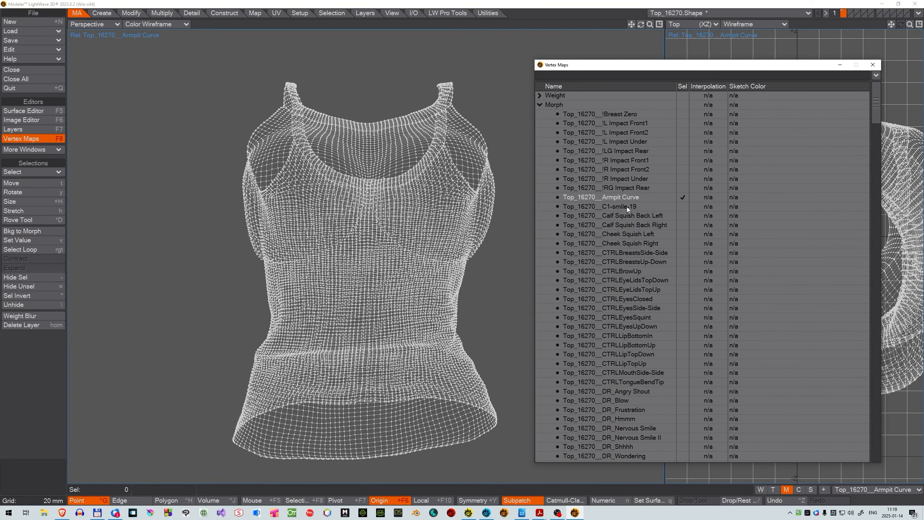
click(626, 207)
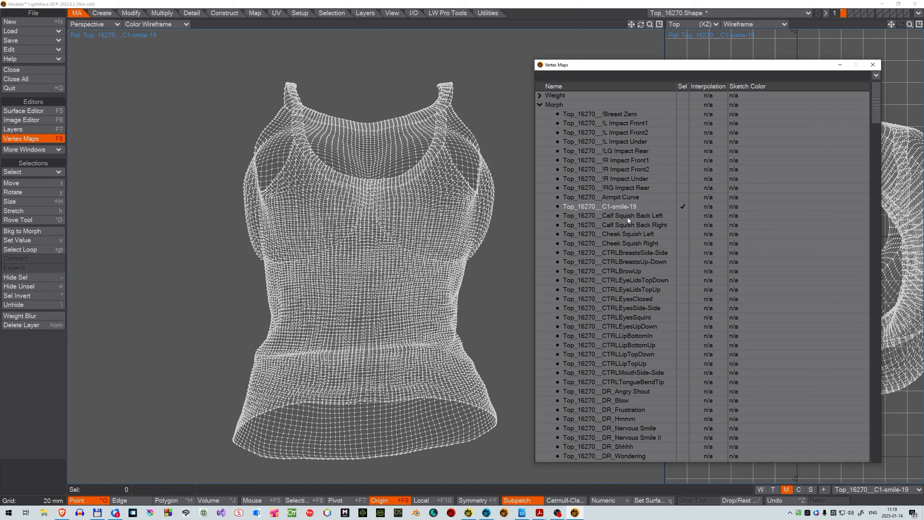
shift+click(628, 244)
right_click(623, 246)
click(637, 249)
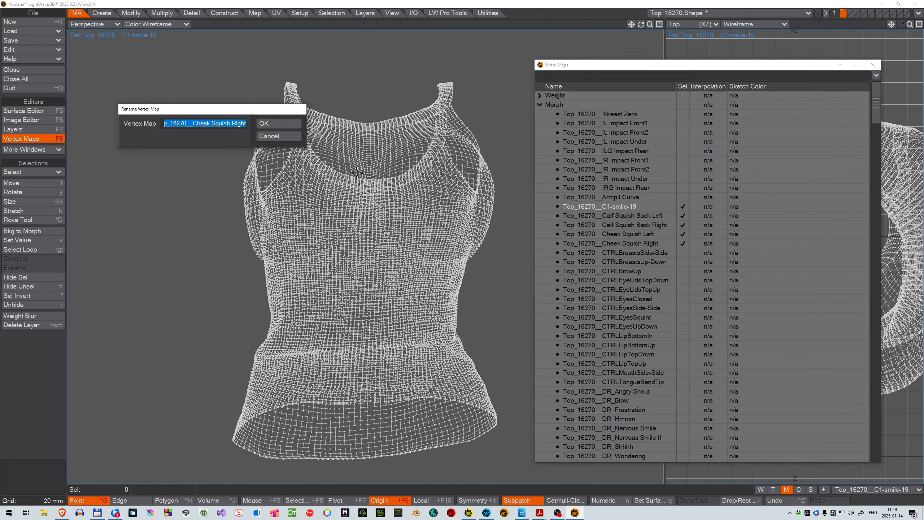
click(295, 138)
right_click(648, 230)
click(647, 248)
Preview CTRLBreastsSide-Side, and delete all morphs from CTRLBrowUp up to, but not including, Glute Squish
click(634, 207)
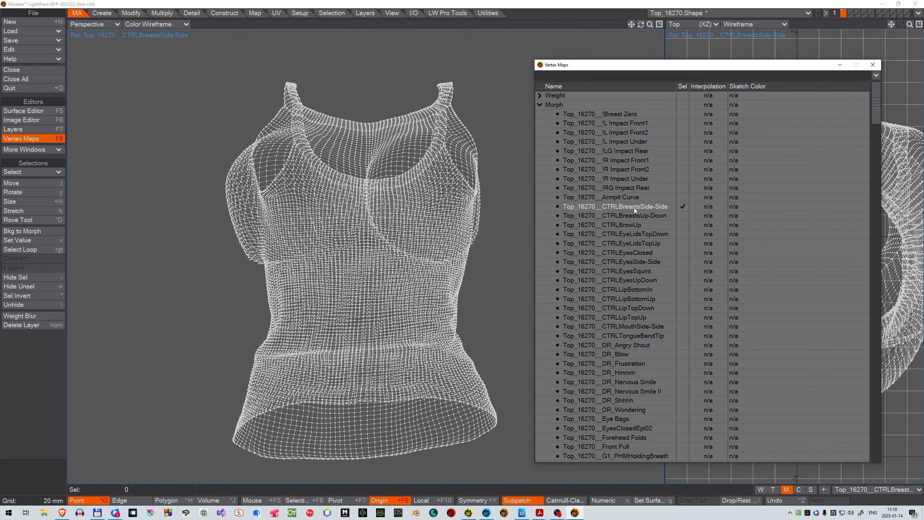
click(631, 224)
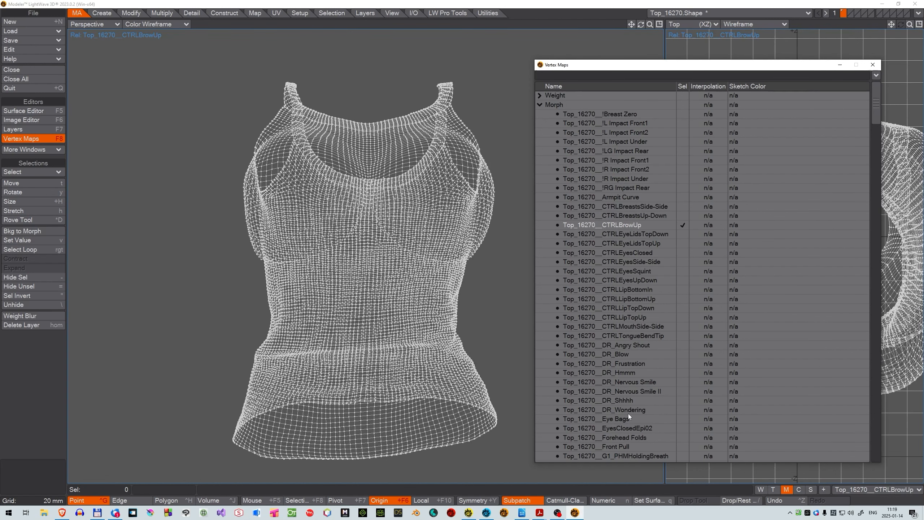
shift+click(622, 447)
right_click(622, 448)
click(654, 361)
right_click(625, 301)
click(639, 302)
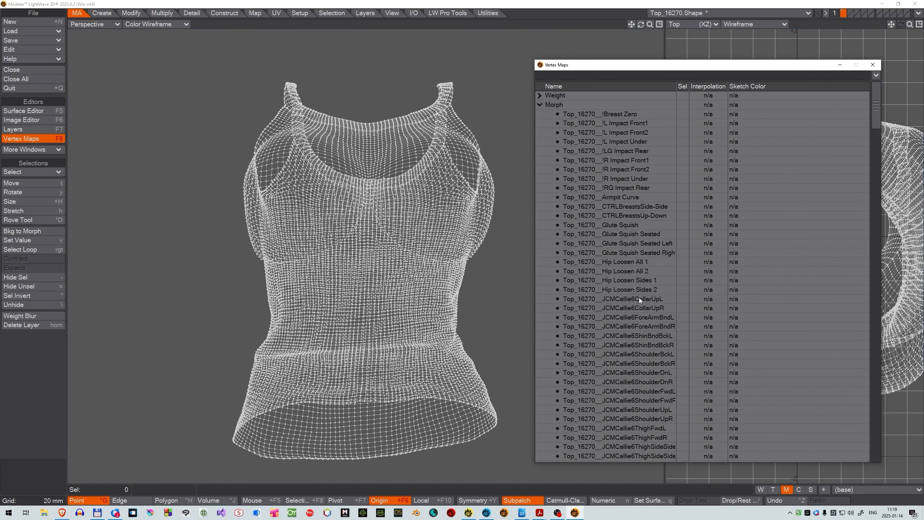
Check the Glute Squish Seated morph, and delete the morphs from Hip Loosen All 1 through Hip Loosen Sides 2
click(627, 234)
click(626, 234)
click(630, 261)
shift+click(631, 289)
right_click(631, 289)
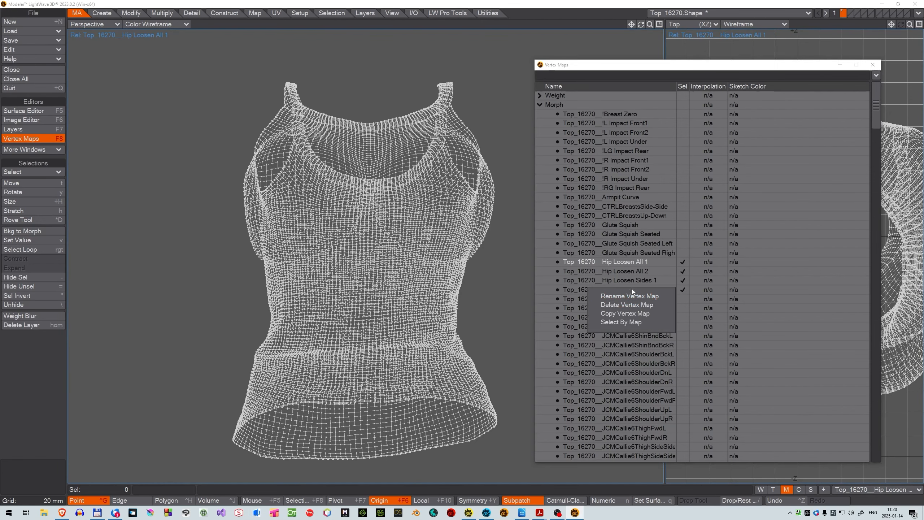
click(626, 305)
Delete the JCMCallie6 ForeArmBnd and ShinBndBck morphs for both the left and right sides
click(630, 281)
shift+click(629, 291)
right_click(630, 292)
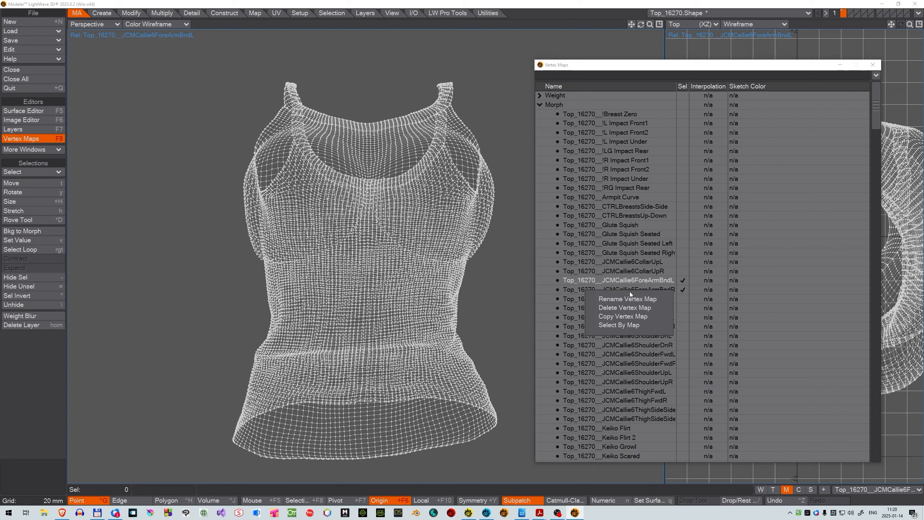
click(630, 306)
click(631, 281)
shift+click(632, 290)
right_click(632, 291)
click(632, 306)
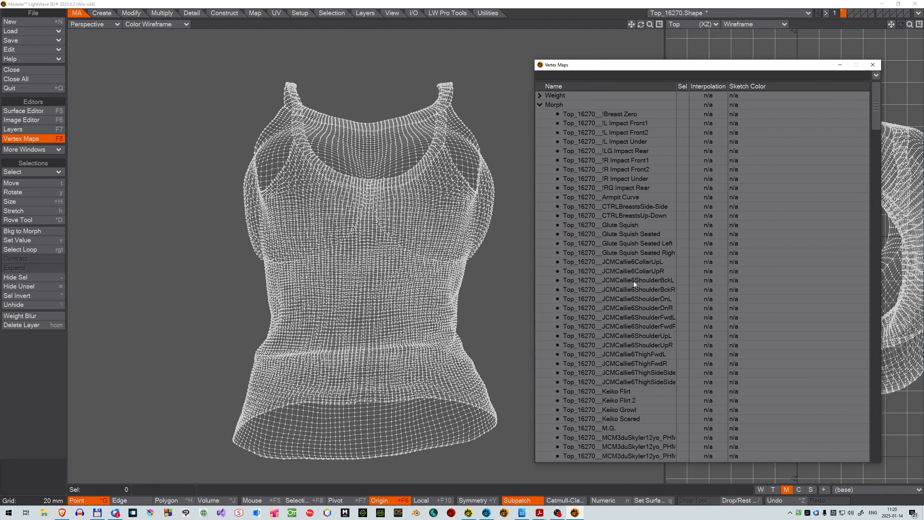
Check JCMCallie6ShoulderUpR, and delete the facial morphs from Keiko Flirt through the PHMTearsSmile2 eyes-closed morph
click(633, 345)
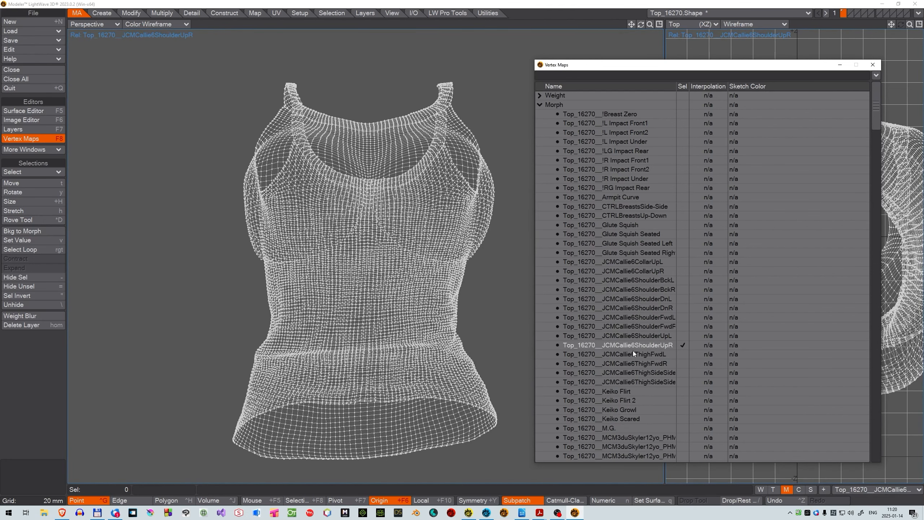
click(632, 391)
scroll(633, 350, down, 4)
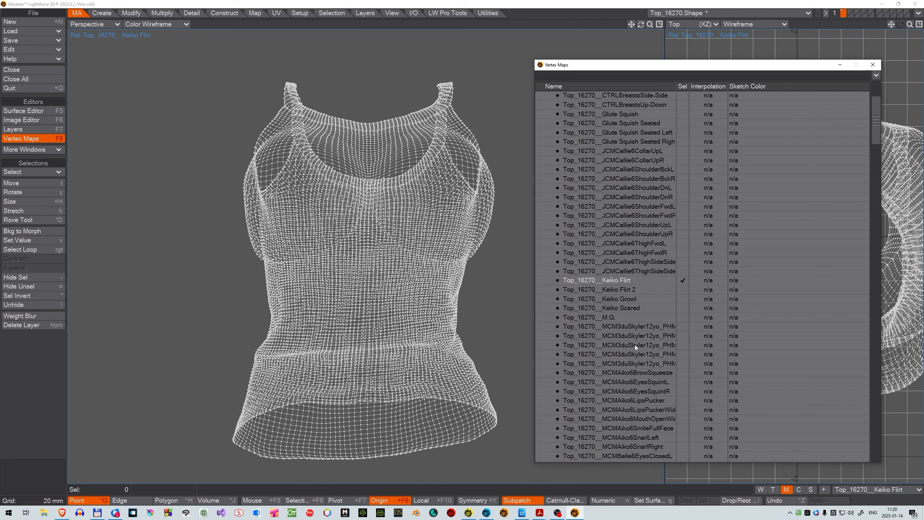
scroll(635, 345, down, 5)
scroll(631, 273, down, 20)
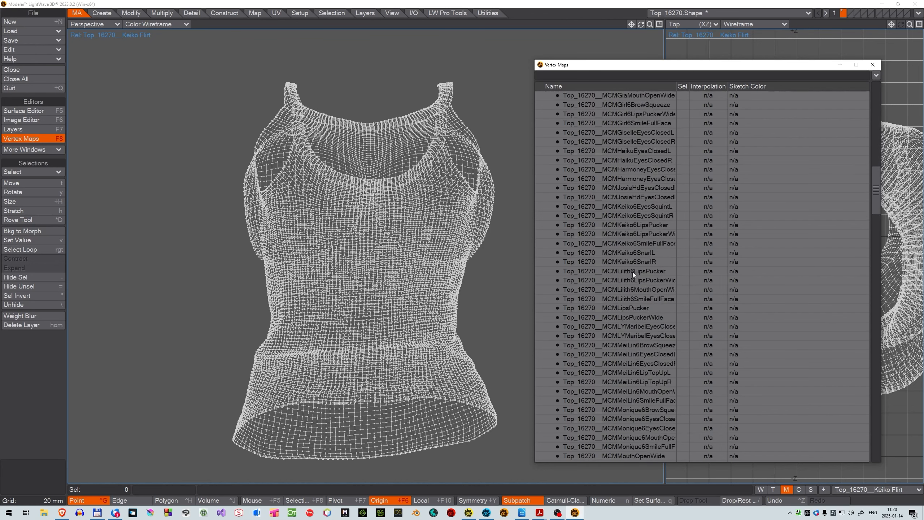
scroll(631, 278, down, 10)
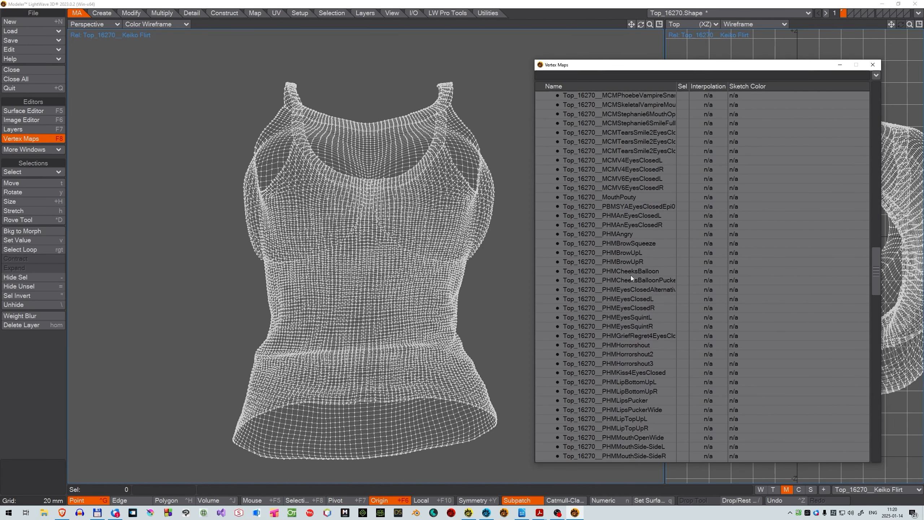
scroll(630, 243, down, 10)
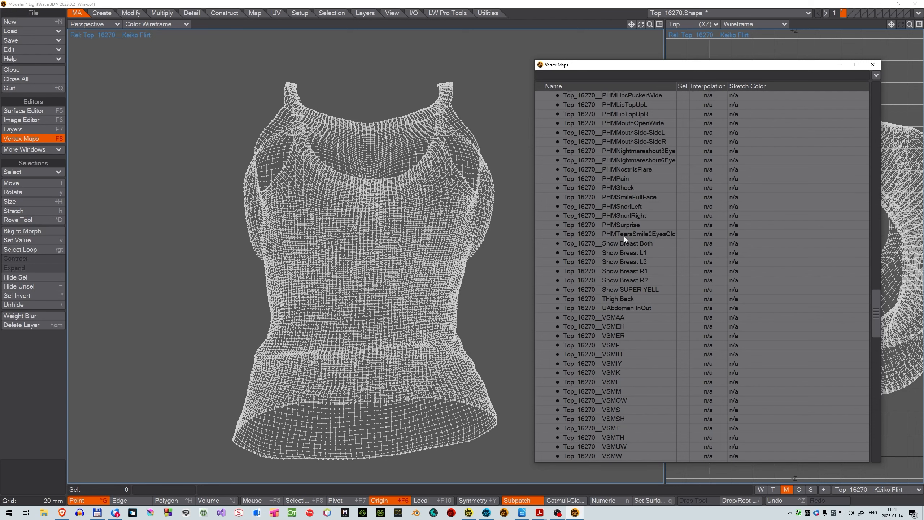
right_click(623, 237)
click(628, 252)
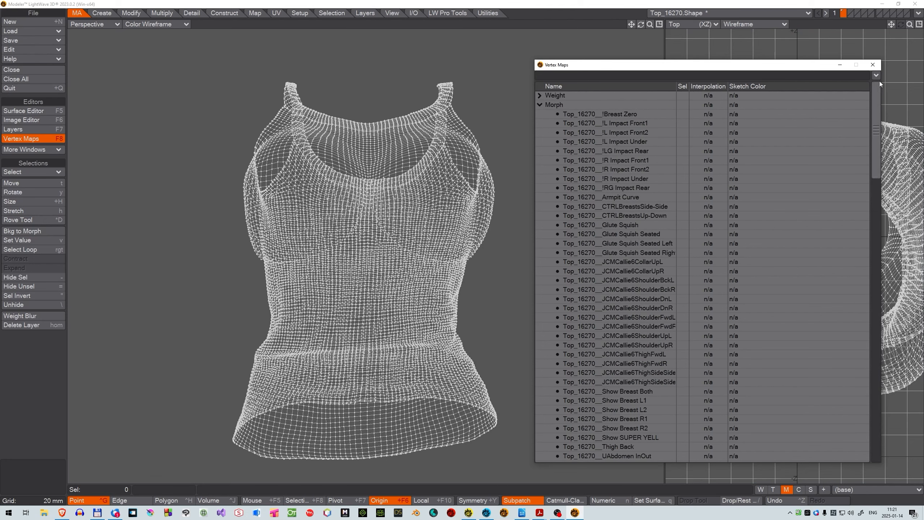
Check the Show Breast morphs, and delete Show SUPER YELL, Thigh Back and everything from VSMAA through the last Xaway_Stomach_Lower morph
scroll(640, 302, down, 7)
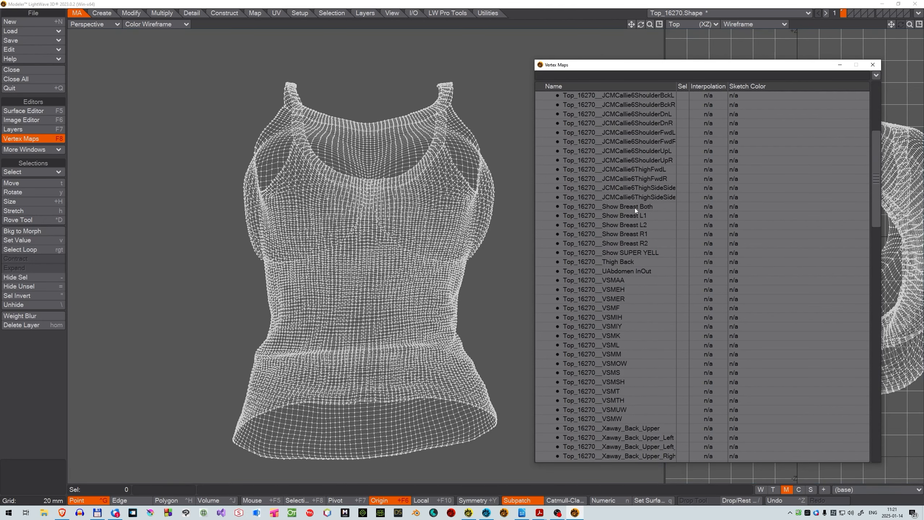
click(634, 208)
click(633, 242)
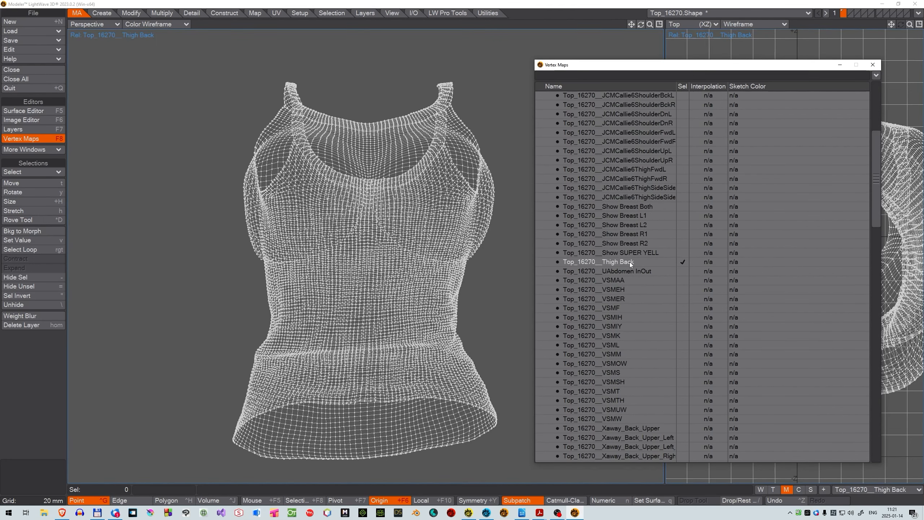
click(626, 273)
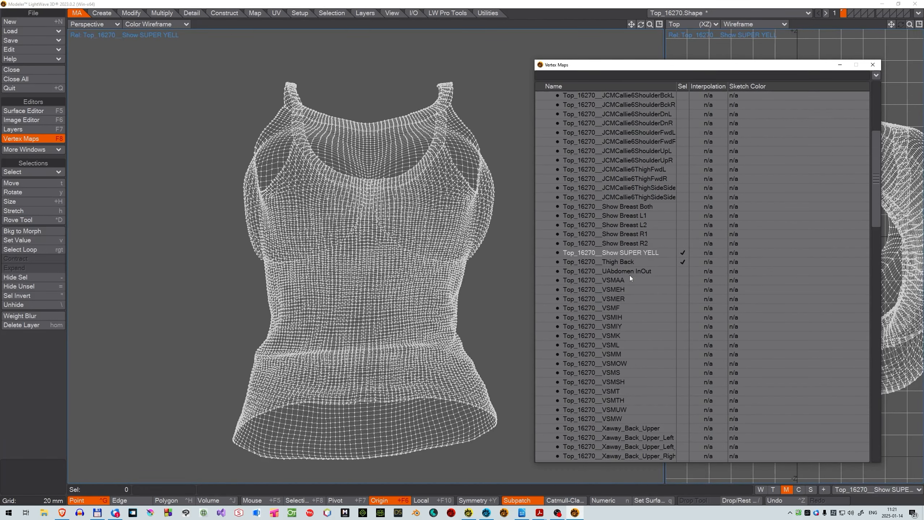
click(628, 279)
scroll(628, 298, down, 14)
scroll(627, 305, down, 15)
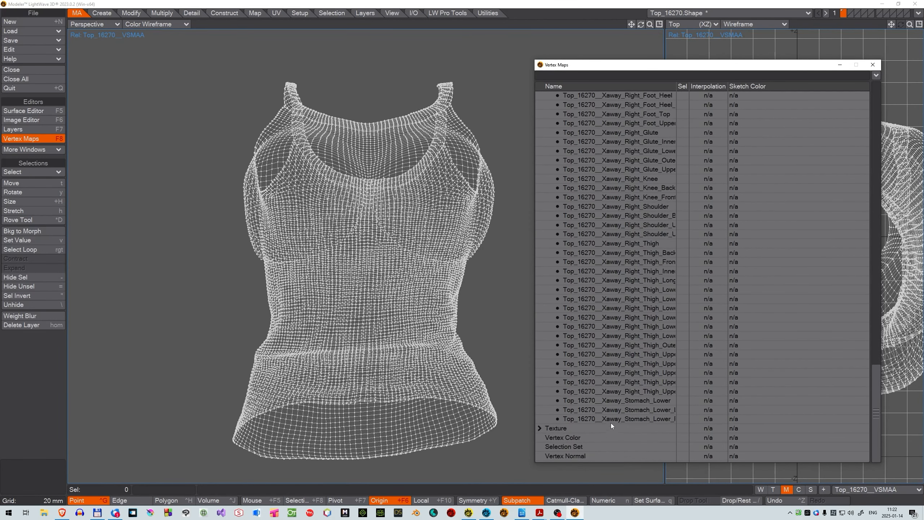
right_click(636, 277)
click(655, 293)
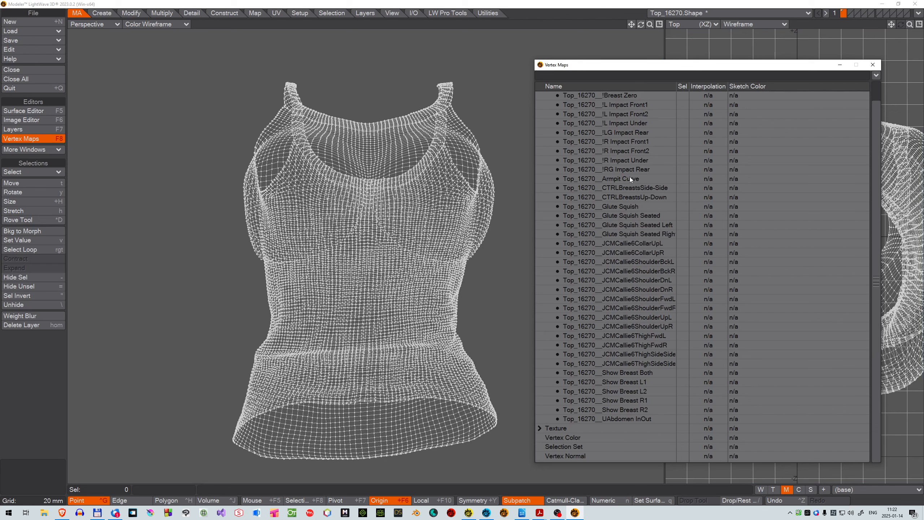
Save the cleaned-up top object and close Modeler
click(14, 40)
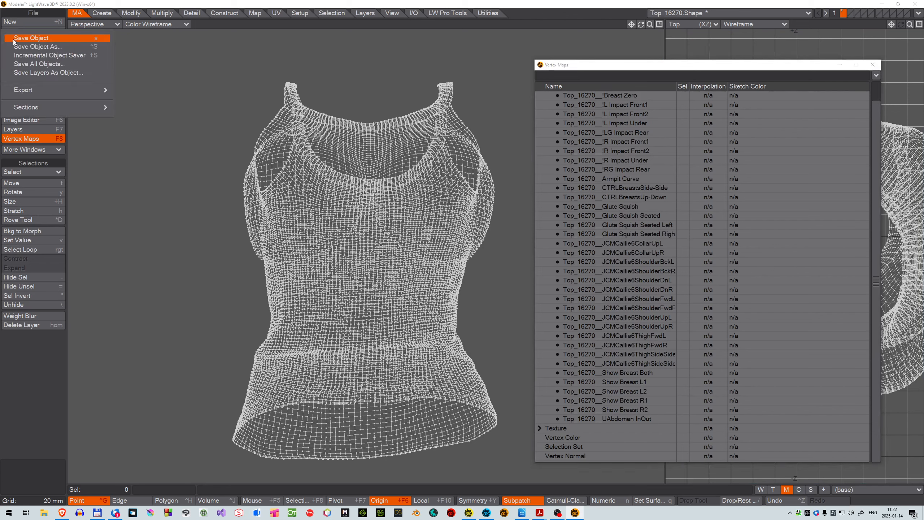
click(23, 41)
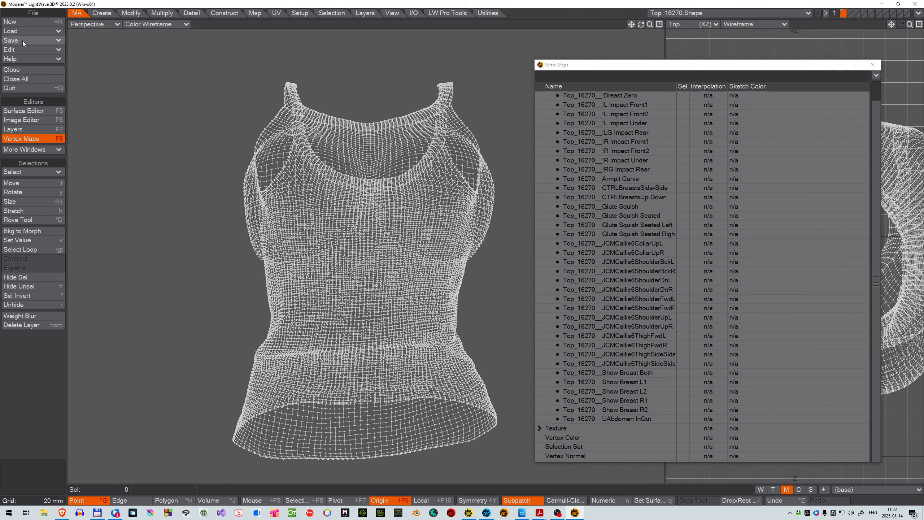
click(915, 5)
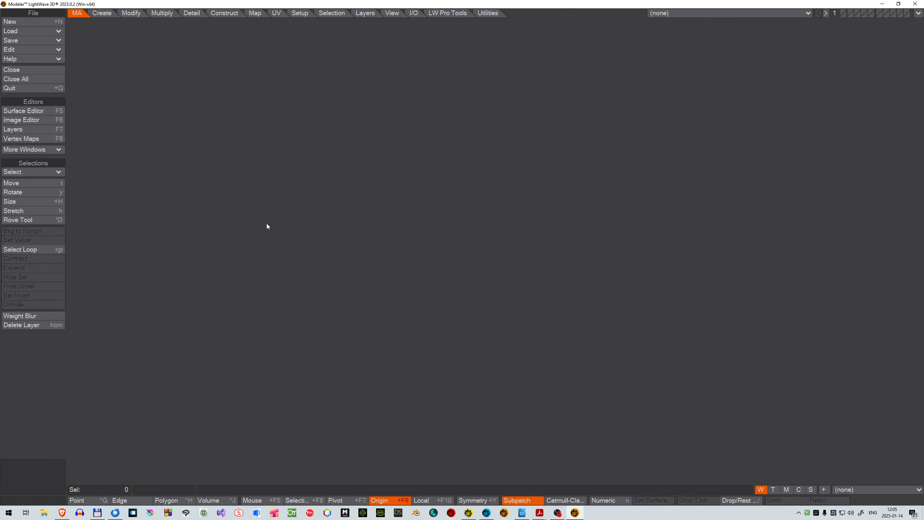
Frame the body mesh, expand the Morph vertex maps, and delete the !Bend Fix and !Bend Helper morphs
key(a)
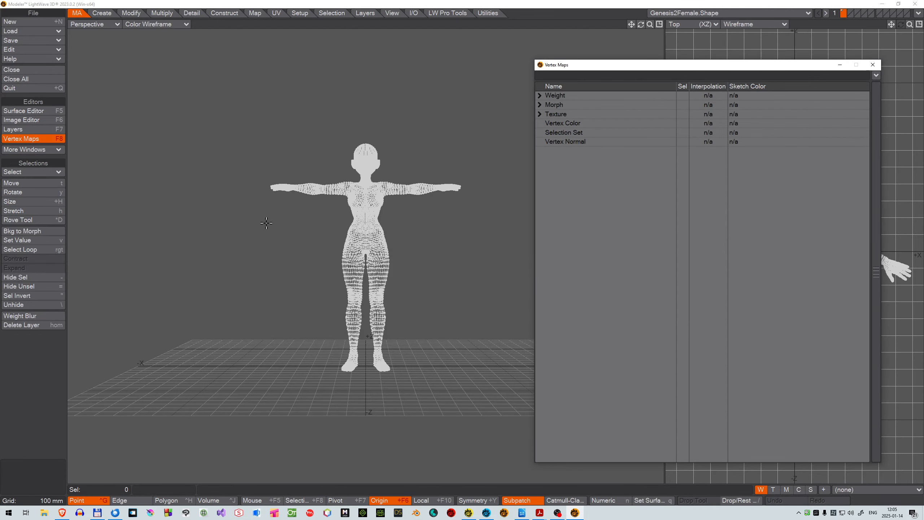
drag(650, 24, 571, 23)
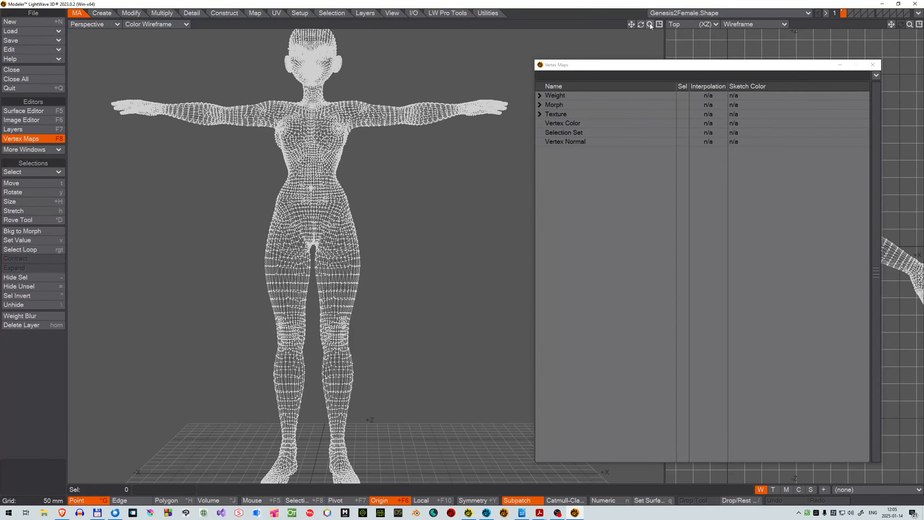
mouse_move(651, 24)
mouse_down()
mouse_move(642, 28)
mouse_move(649, 24)
mouse_up()
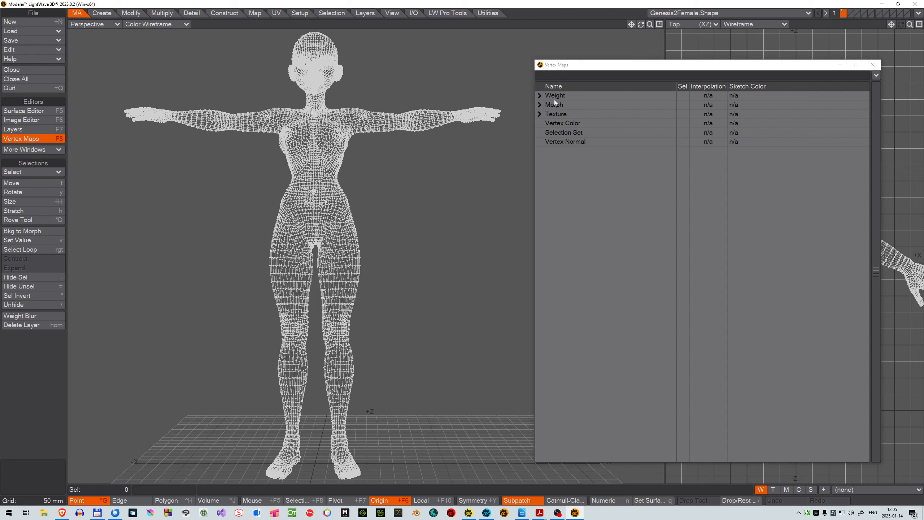
click(540, 105)
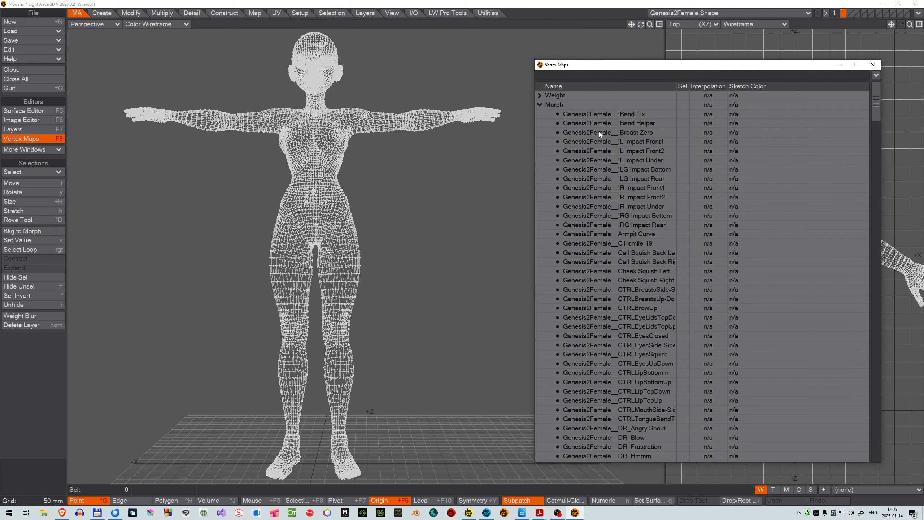
click(624, 115)
click(625, 114)
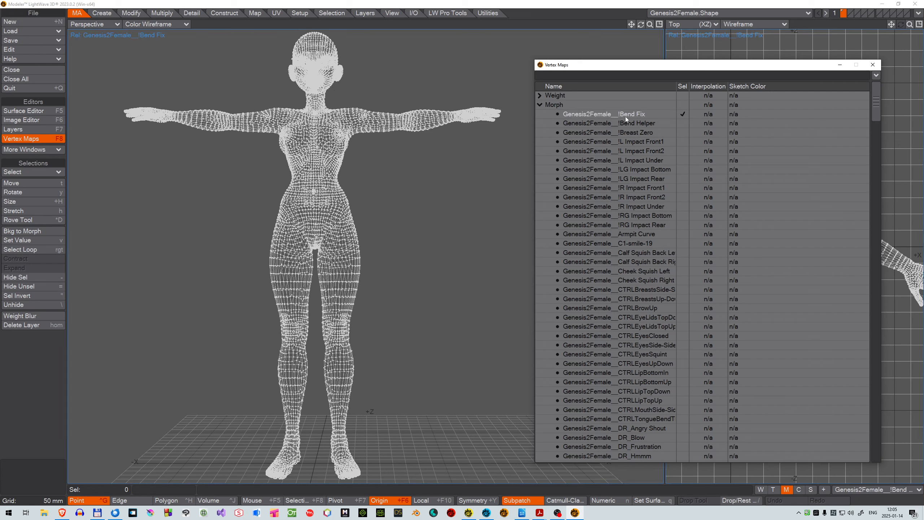
right_click(625, 124)
click(629, 140)
Check the !Breast Zero morph, and delete all impact morphs from !L Impact Front1 through !RG Impact Rear
click(638, 116)
click(638, 123)
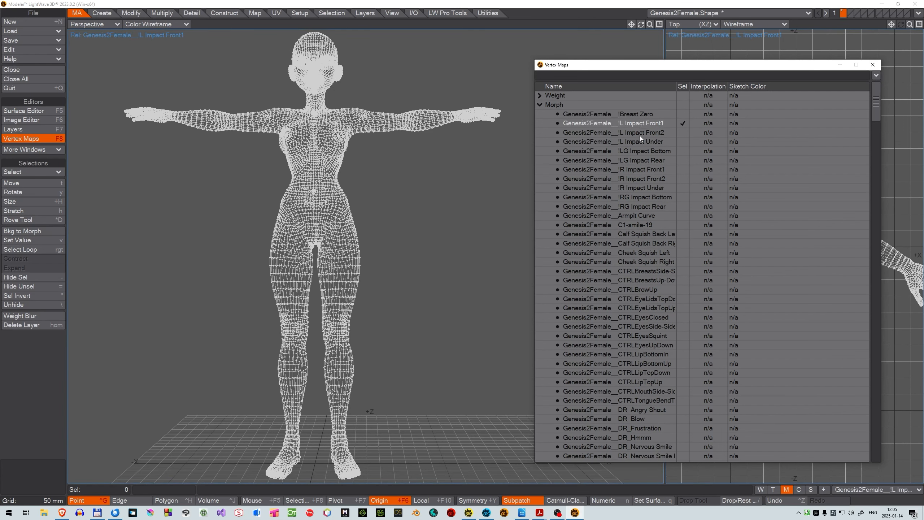
shift+click(642, 207)
right_click(642, 207)
click(642, 223)
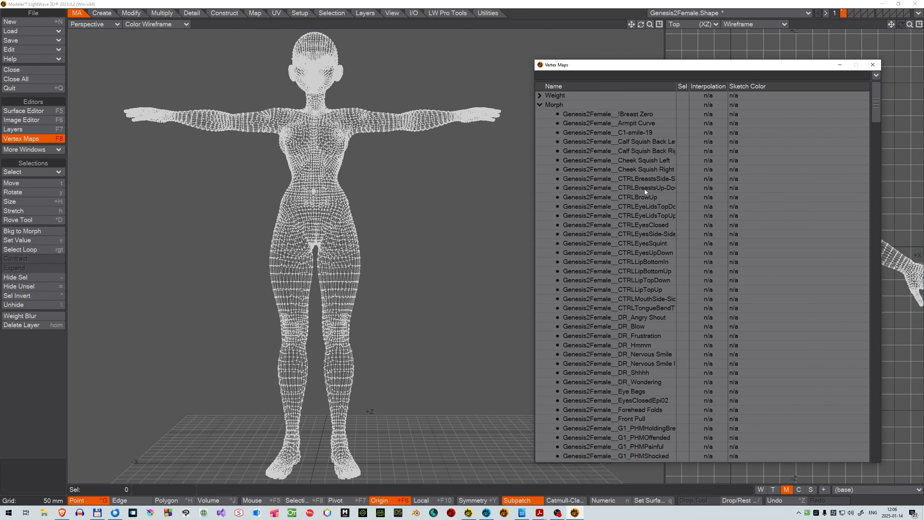
Delete the Front Pull morph and the four Hip Loosen morphs, All 1 through Sides 2
scroll(627, 308, down, 6)
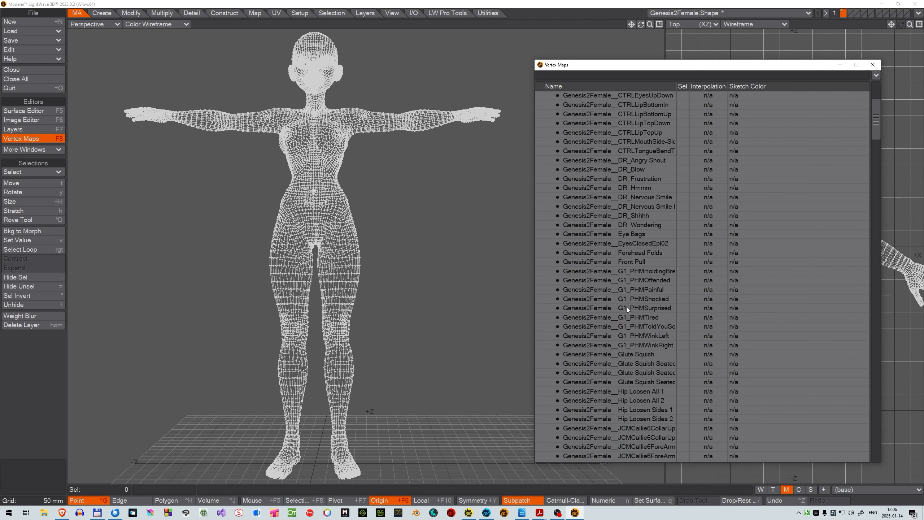
click(635, 262)
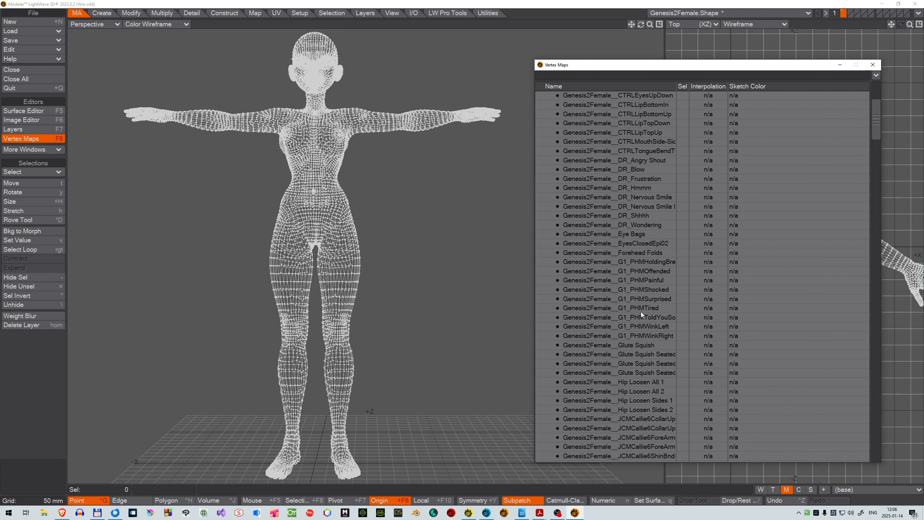
scroll(641, 312, down, 3)
click(634, 270)
click(633, 269)
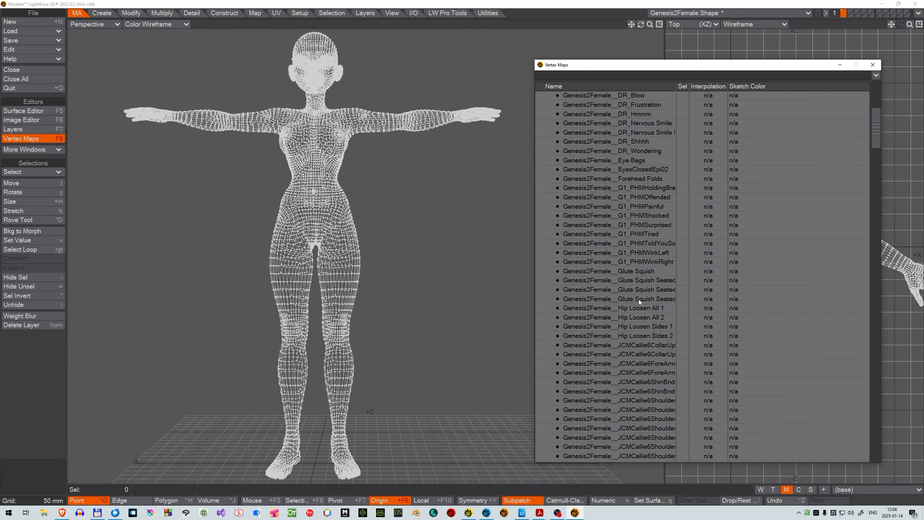
click(640, 308)
right_click(644, 333)
click(642, 348)
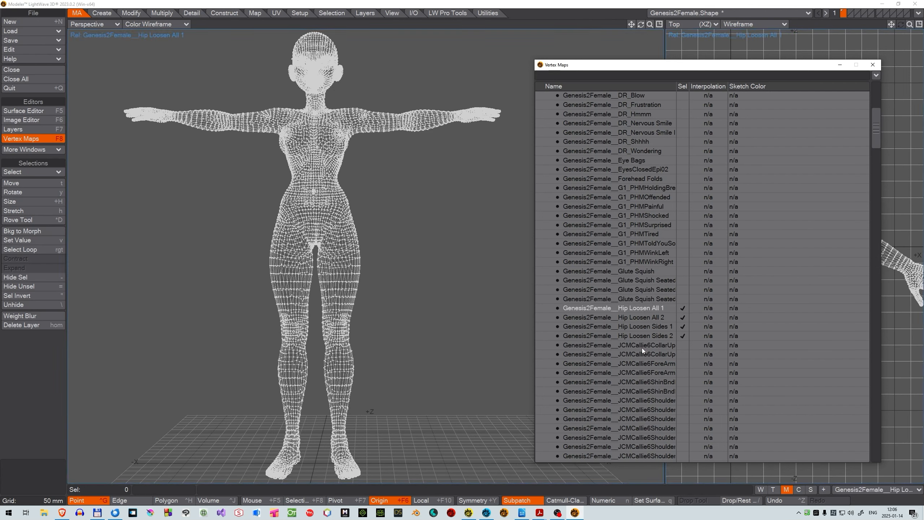
Widen the vertex map name column to show full names, and delete the Show Breast morphs from Both through R2
drag(727, 86, 827, 93)
drag(677, 86, 763, 86)
scroll(650, 312, down, 9)
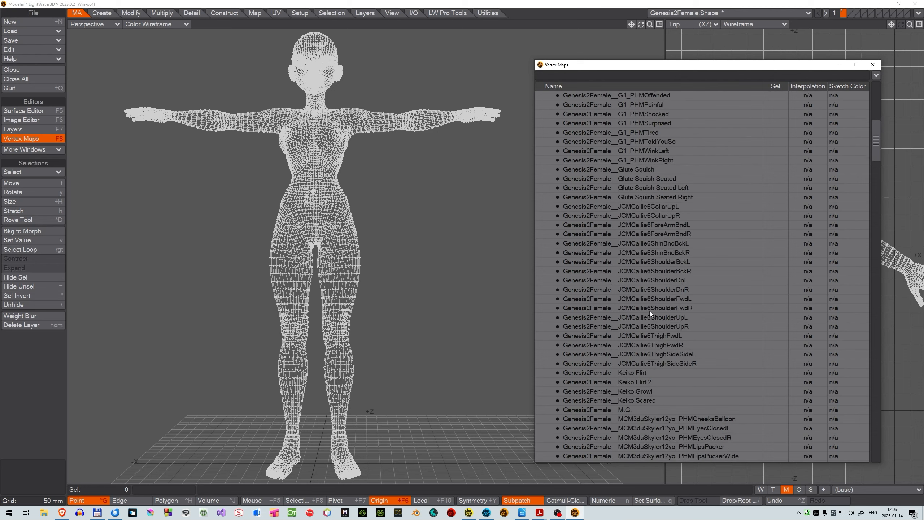
scroll(643, 280, down, 20)
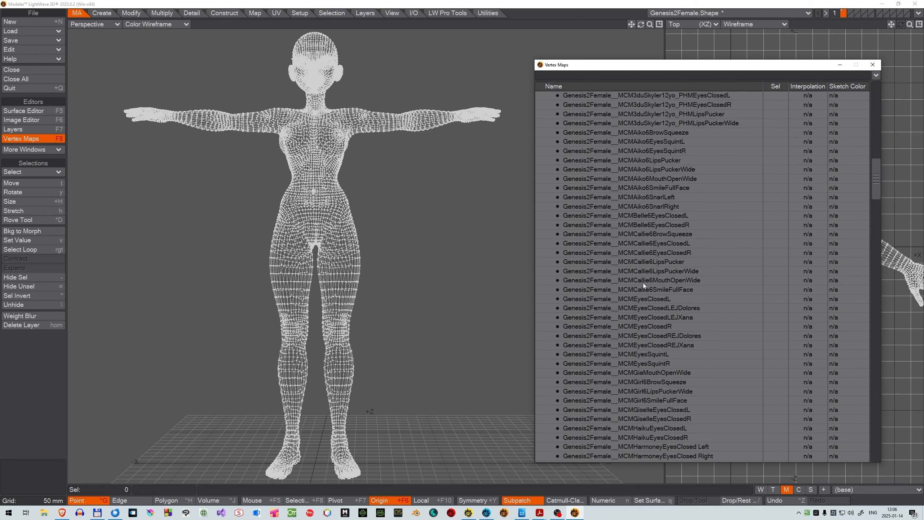
scroll(645, 286, down, 15)
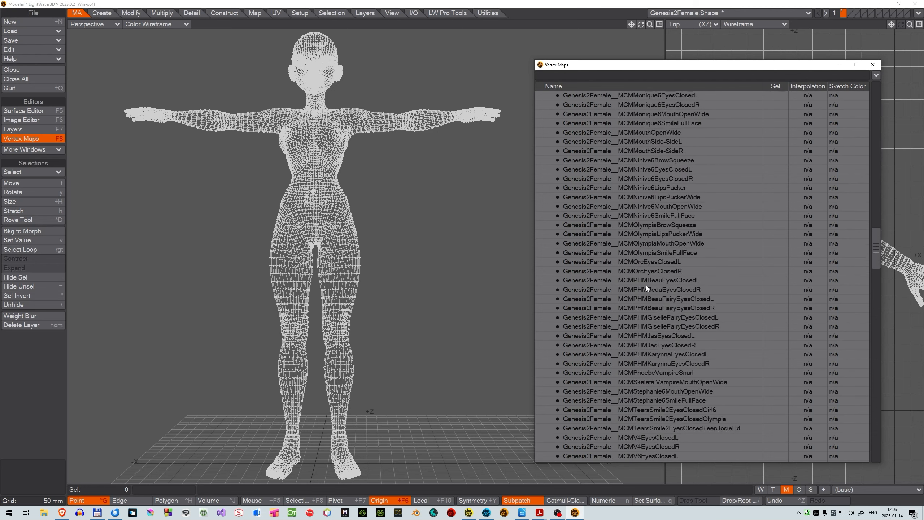
scroll(645, 289, down, 14)
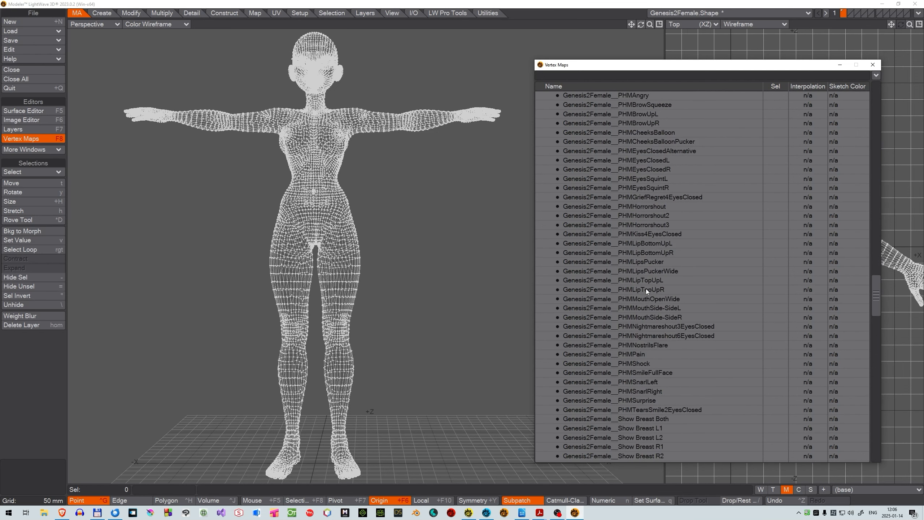
click(645, 244)
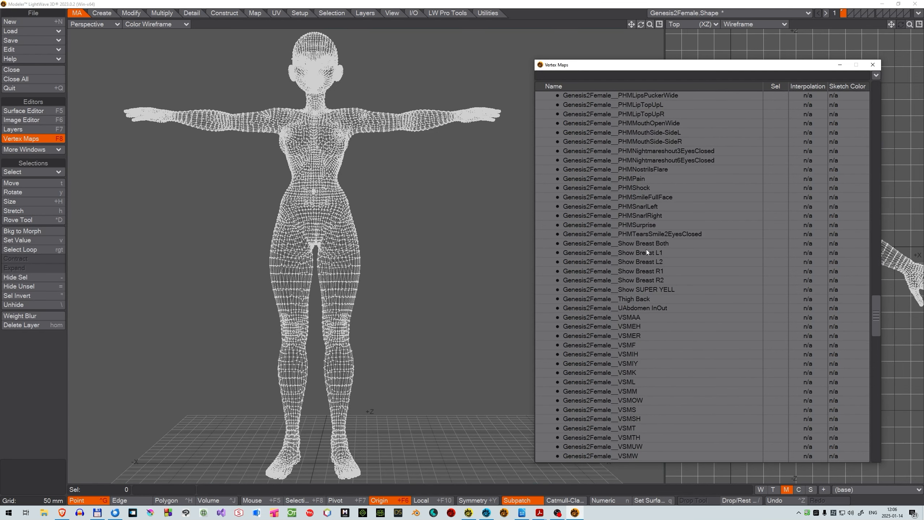
right_click(643, 282)
click(673, 295)
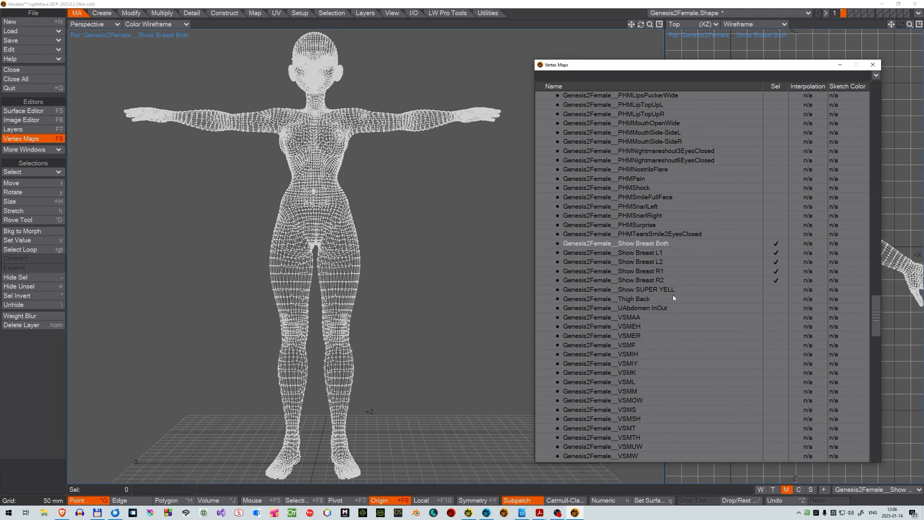
Check the Xaway breast and hip morphs and look through the remaining morph list down to the head__G1_CTRL entries
scroll(673, 297, down, 9)
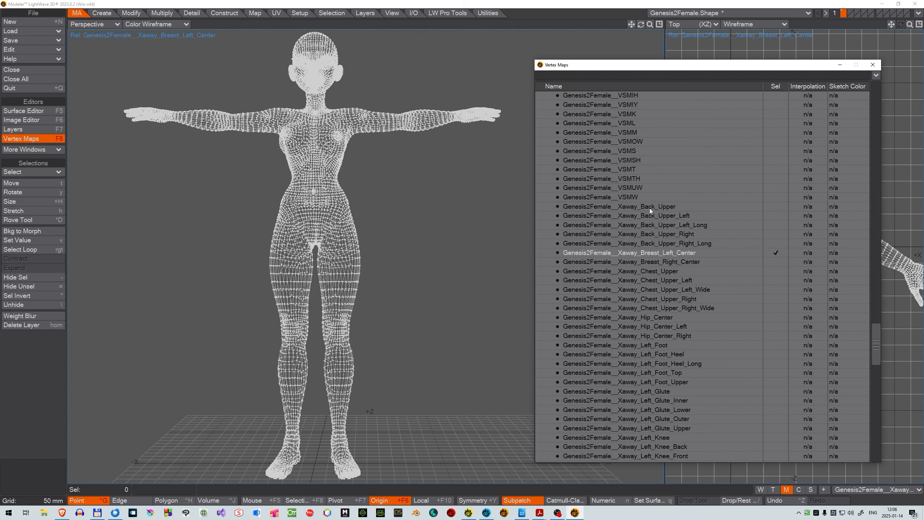
click(652, 317)
click(652, 318)
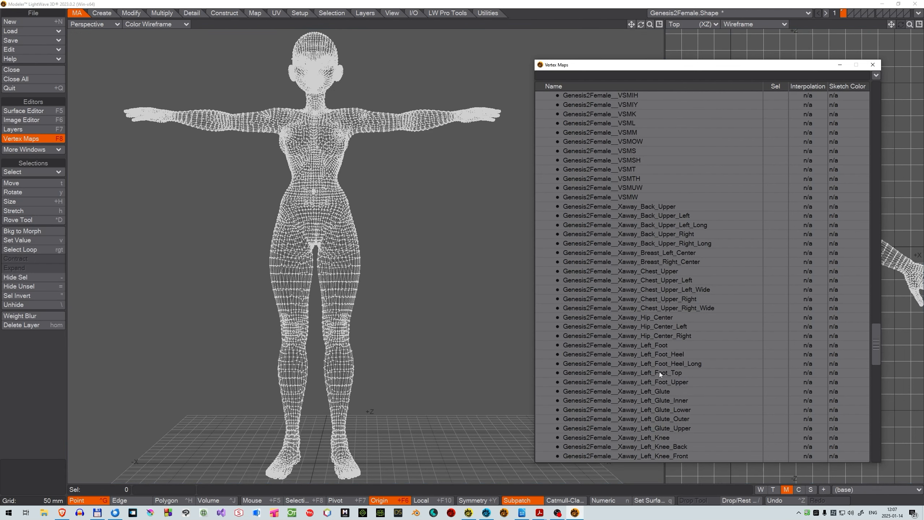
scroll(661, 371, down, 4)
scroll(664, 309, down, 18)
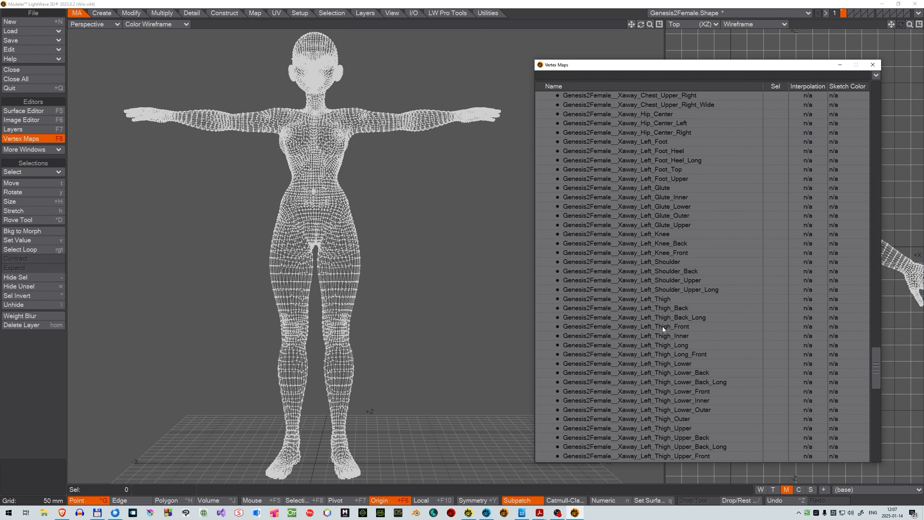
scroll(664, 332, down, 5)
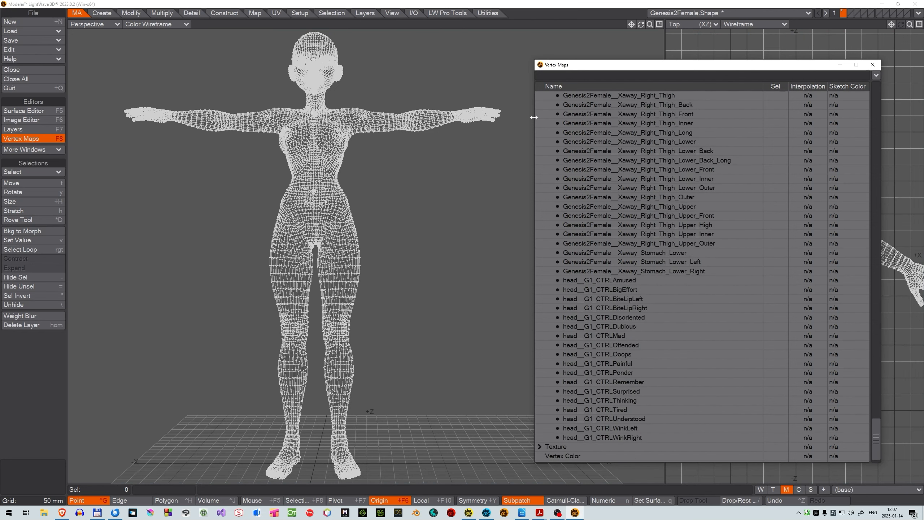
drag(876, 439, 876, 102)
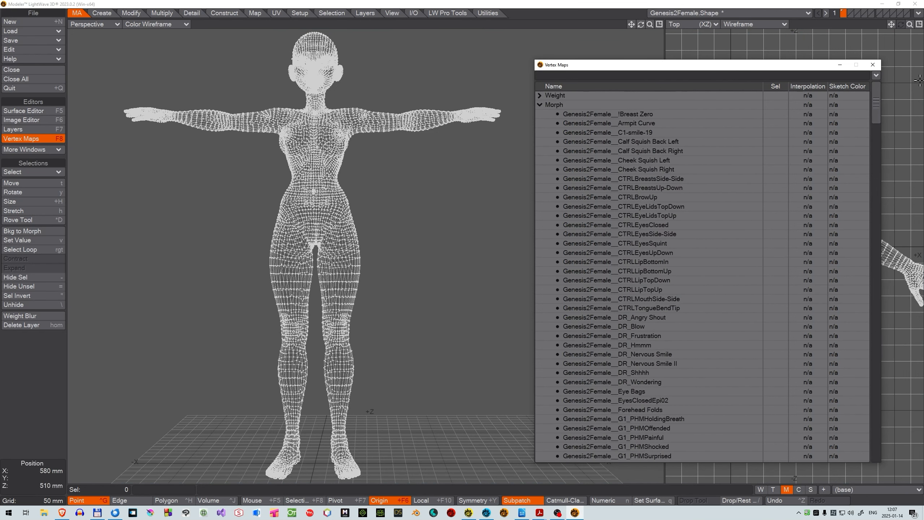
Zoom the perspective view in on the face and set its display style to Texture
drag(650, 25, 636, 116)
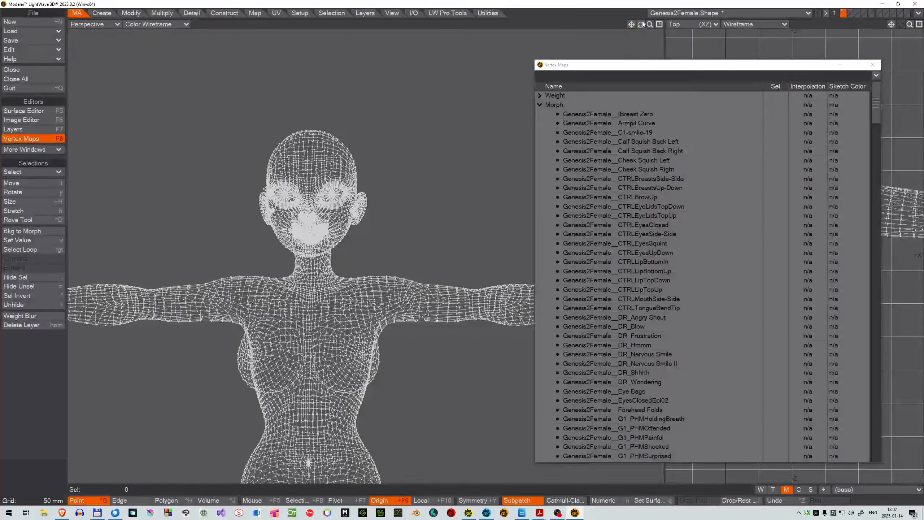
drag(650, 24, 631, 73)
click(156, 24)
click(128, 86)
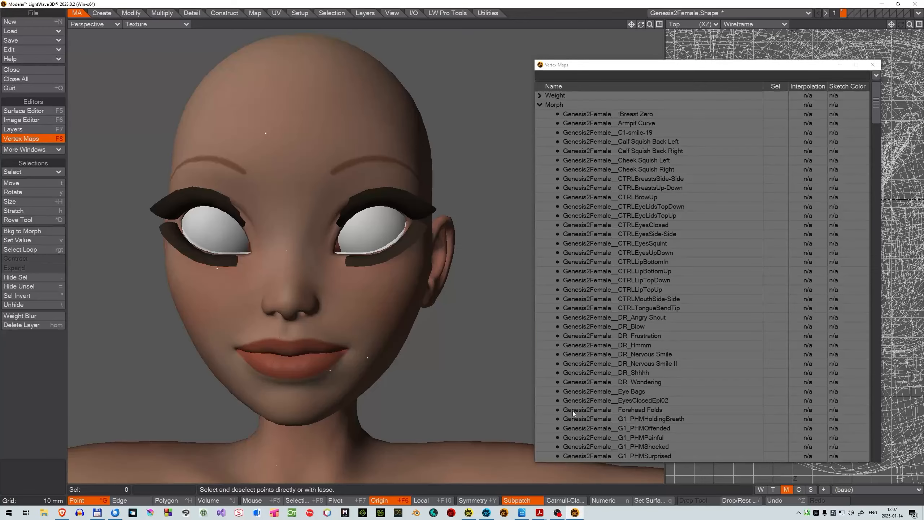
Preview the C1-smile-19 and Cheek Squish morphs on the face, and delete the CTRLBreastsSide-Side morph
click(637, 132)
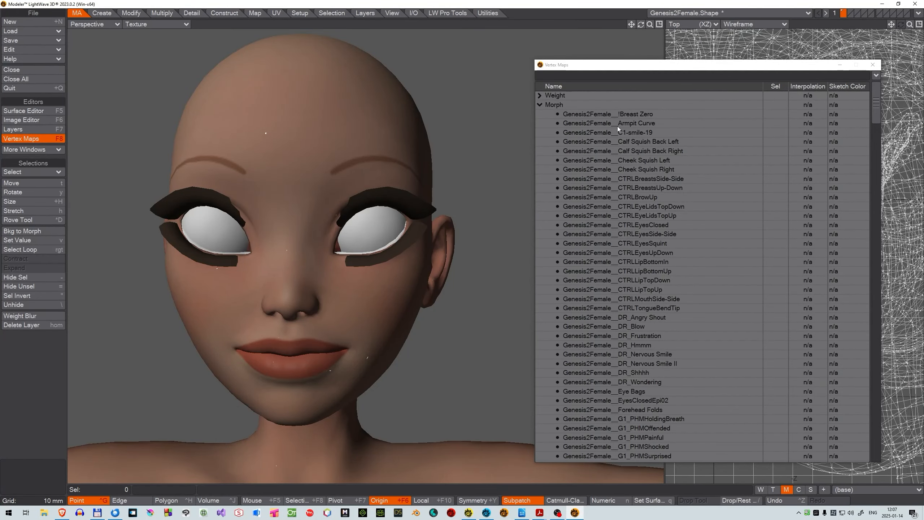
click(637, 133)
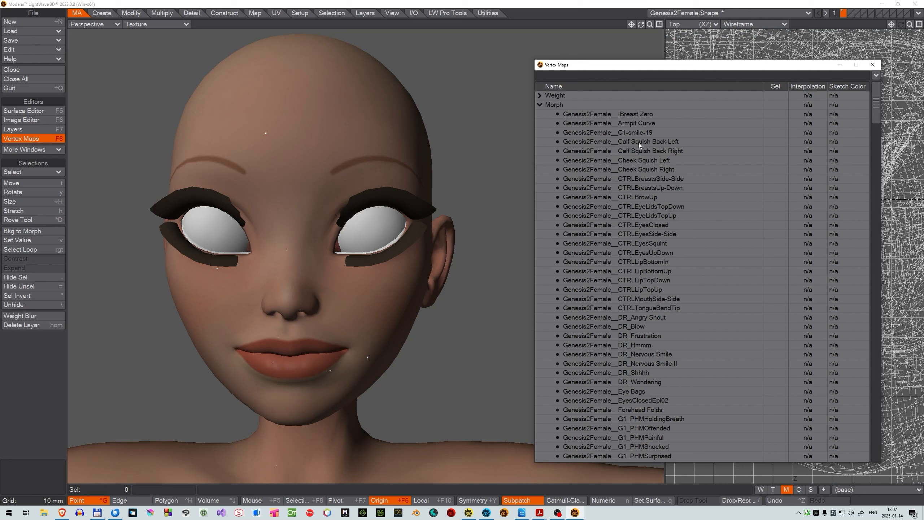
click(647, 160)
click(648, 170)
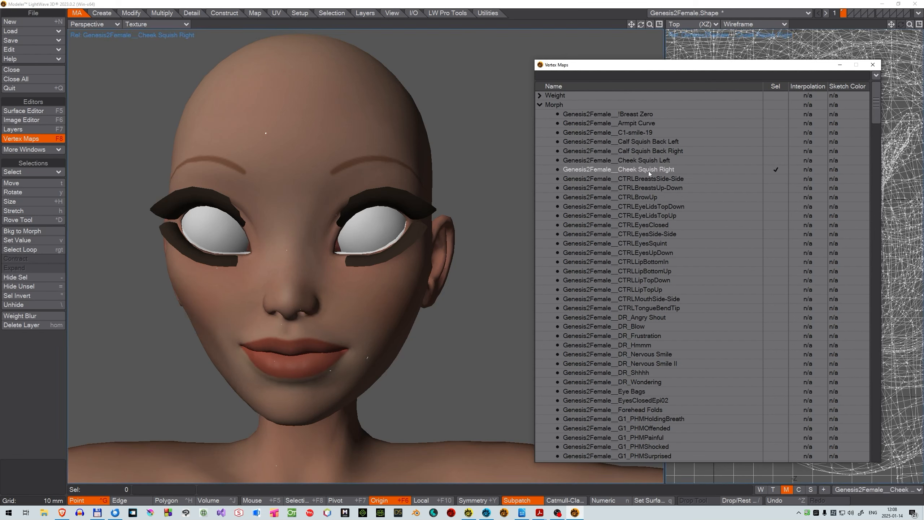
click(648, 170)
click(647, 179)
right_click(648, 179)
click(649, 197)
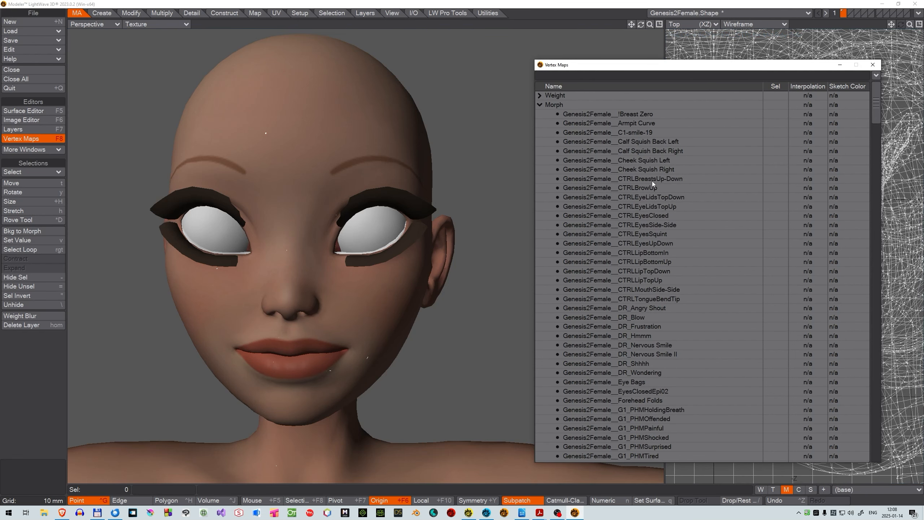
Preview the CTRLBrowUp morph, and delete the CTRLEyeLidsTopDown morph
click(649, 188)
click(649, 187)
click(650, 197)
right_click(647, 197)
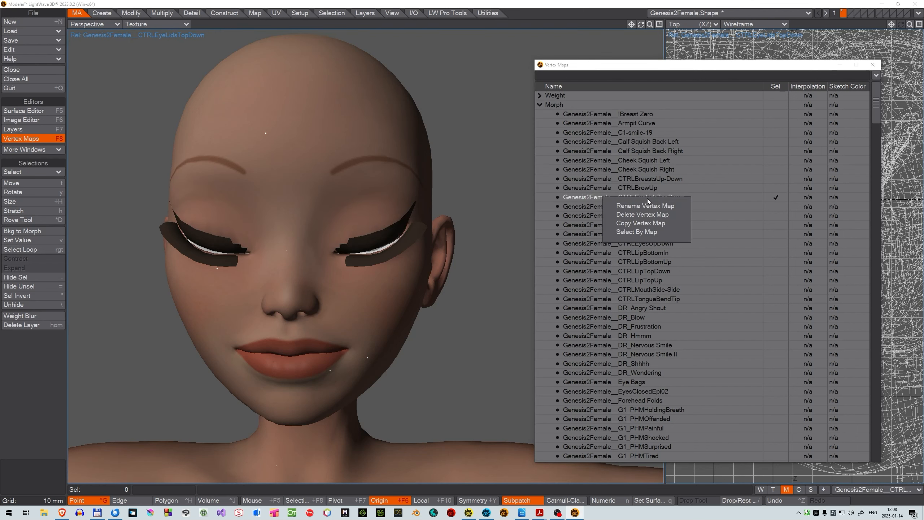
click(648, 214)
Preview the CTRLEyesClosed and CTRLEyesSide-Side morphs, and the DR expressions from Angry Shout through Nervous Smile II
click(651, 207)
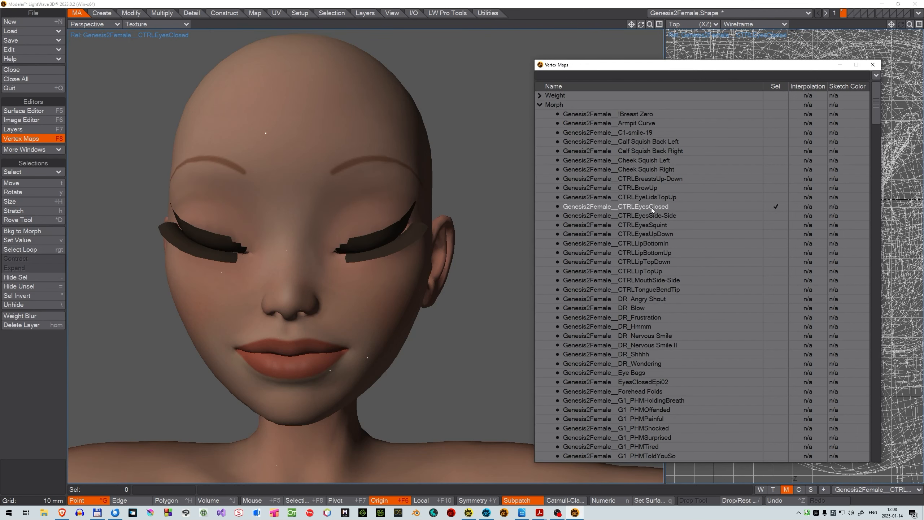
click(650, 214)
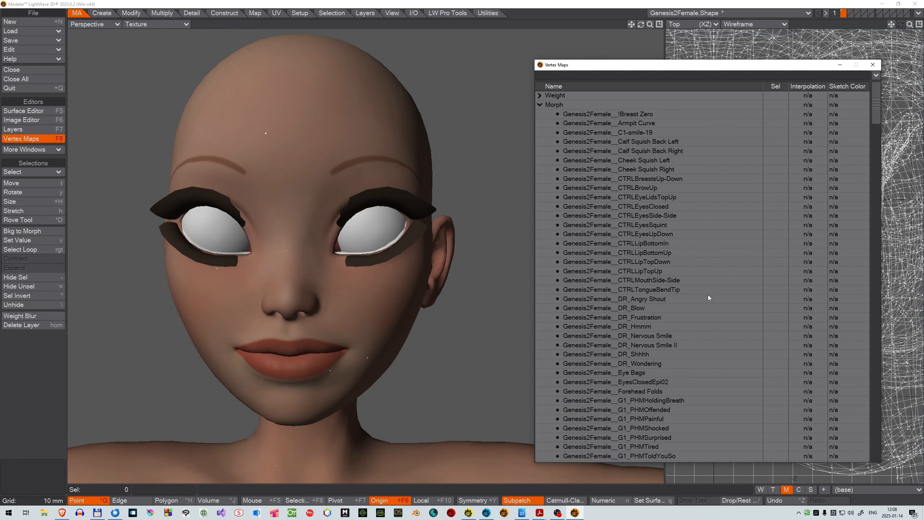
click(658, 299)
scroll(665, 296, down, 3)
scroll(664, 296, down, 5)
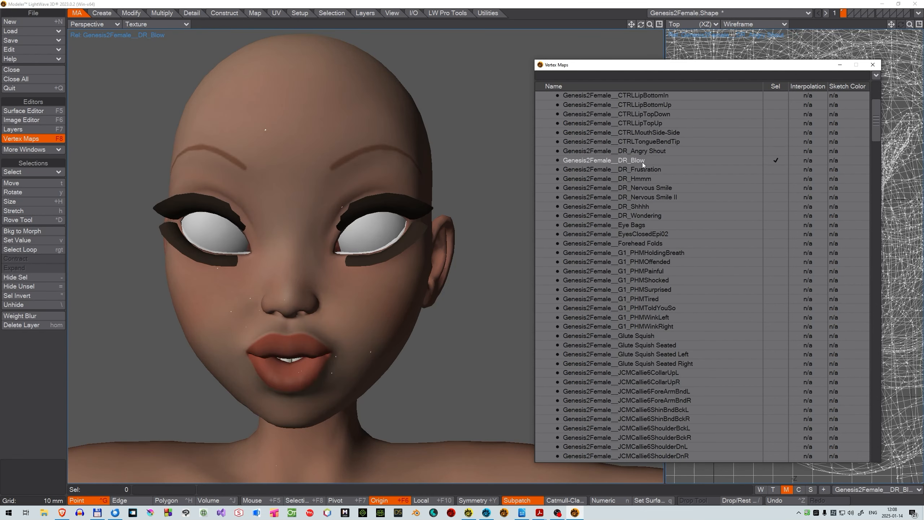
click(641, 187)
click(641, 197)
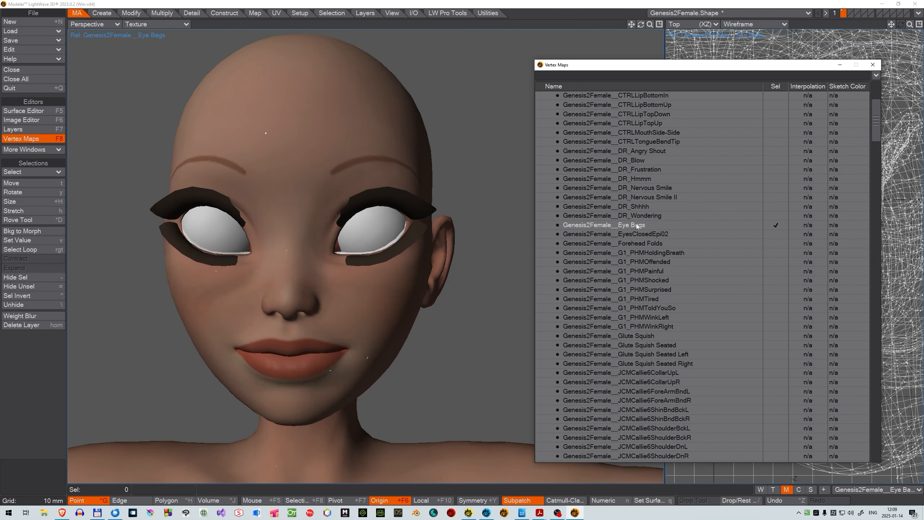
Delete the EyesClosedEpi02 morph from the body object
click(636, 234)
right_click(636, 233)
click(646, 248)
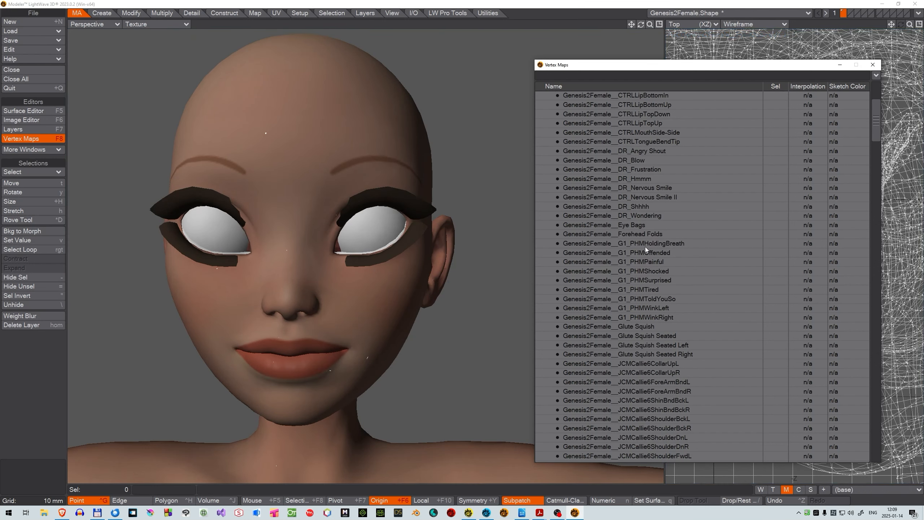
Preview the Forehead Folds and G1_PHMOffended morphs, and delete the G1_PHMPainful morph
click(642, 233)
click(642, 234)
click(642, 253)
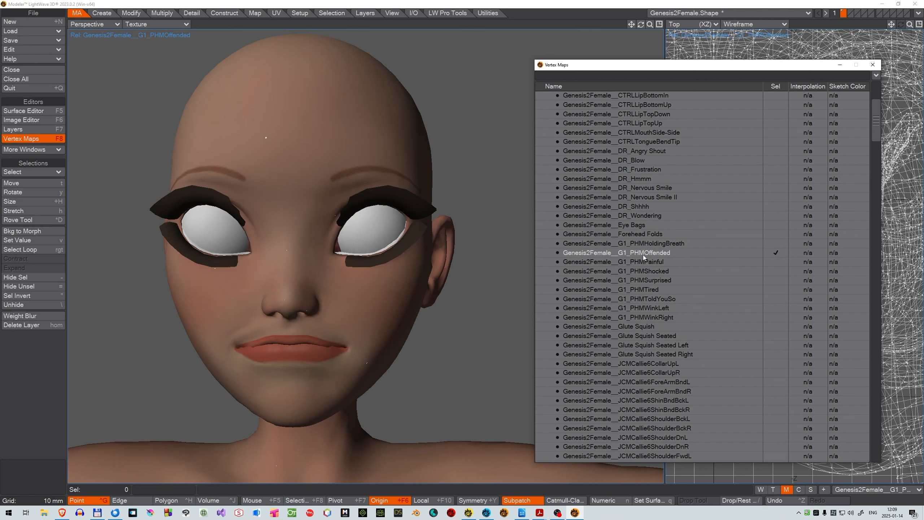
click(640, 262)
right_click(639, 263)
click(646, 277)
Preview the G1_PHM expressions from Shocked through WinkRight and the Glute Squish morph
click(645, 280)
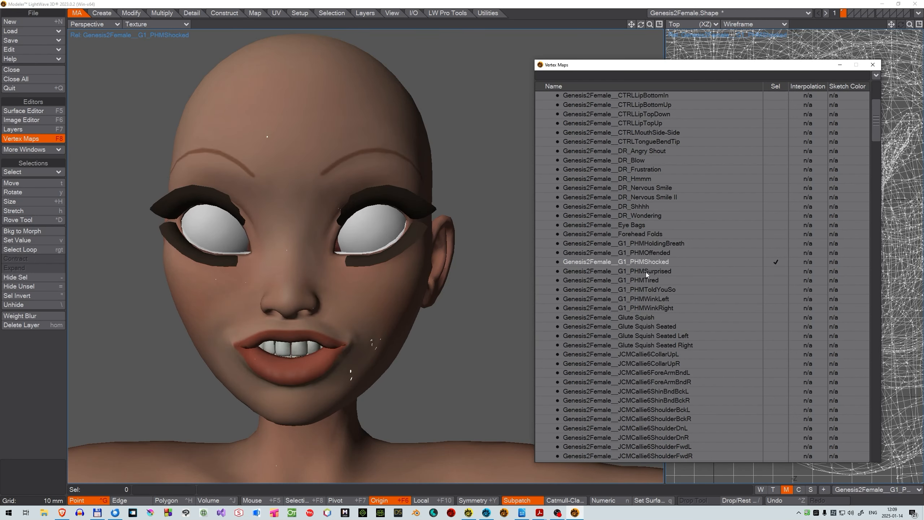
click(644, 293)
click(644, 300)
click(643, 309)
click(642, 319)
scroll(643, 319, down, 10)
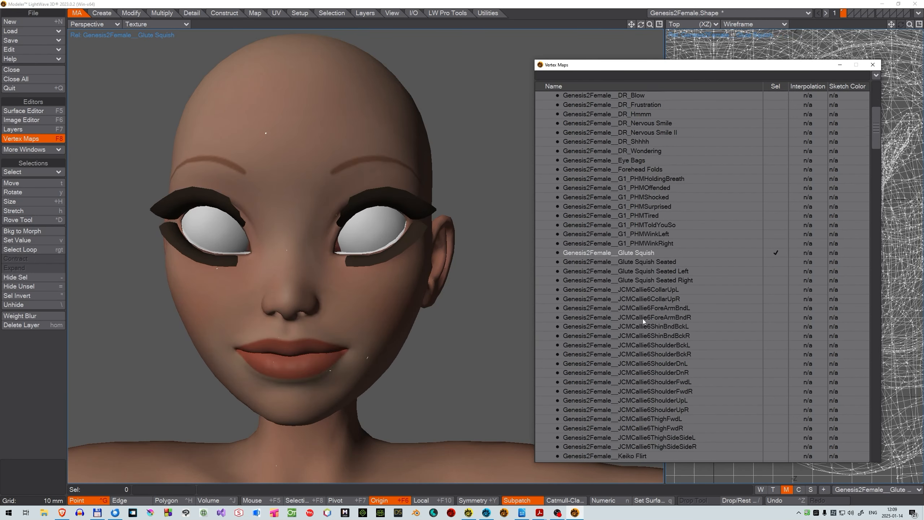
scroll(640, 237, down, 10)
Preview the Keiko Growl morph, and delete the Keiko Scared and M.G. morphs
click(638, 224)
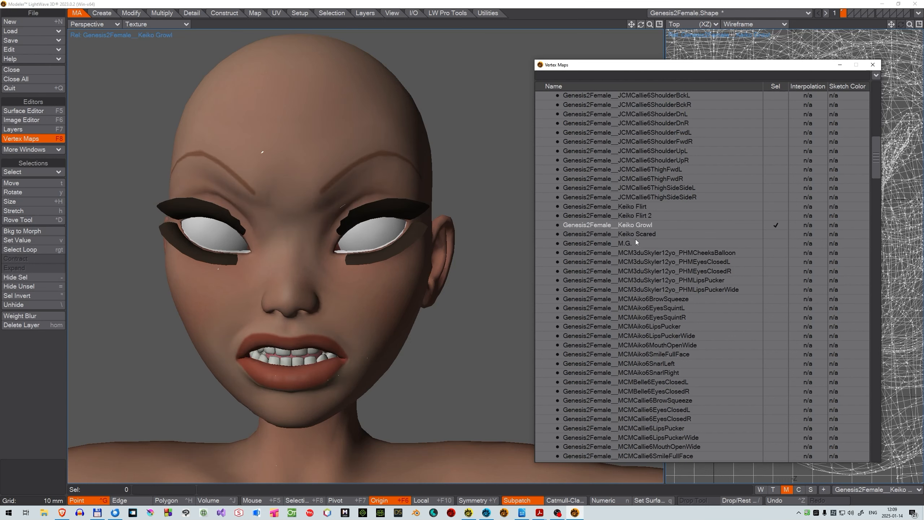
click(636, 234)
right_click(637, 234)
click(642, 251)
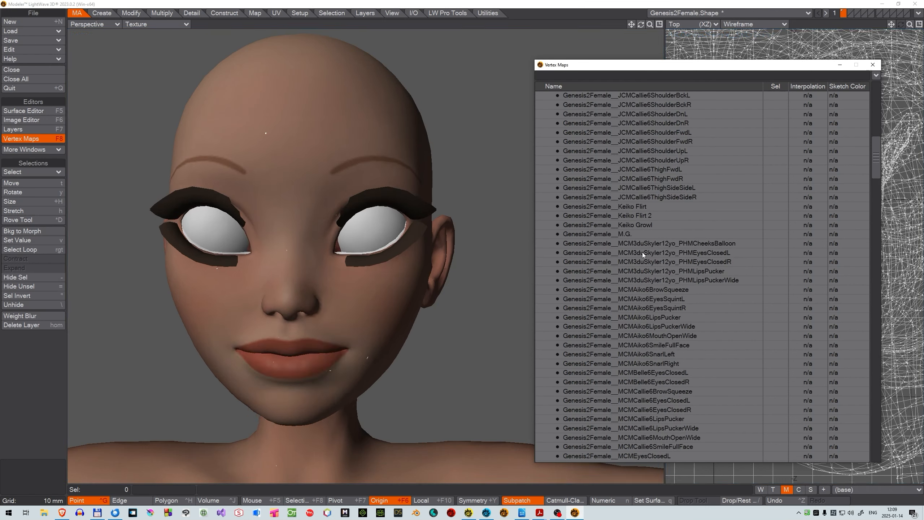
click(633, 235)
right_click(633, 234)
click(637, 250)
Delete all MCM3duSkyler12yo morphs and all MCMAiko6 morphs from BrowSqueeze through SnarlRight
click(641, 234)
shift+click(649, 272)
right_click(651, 266)
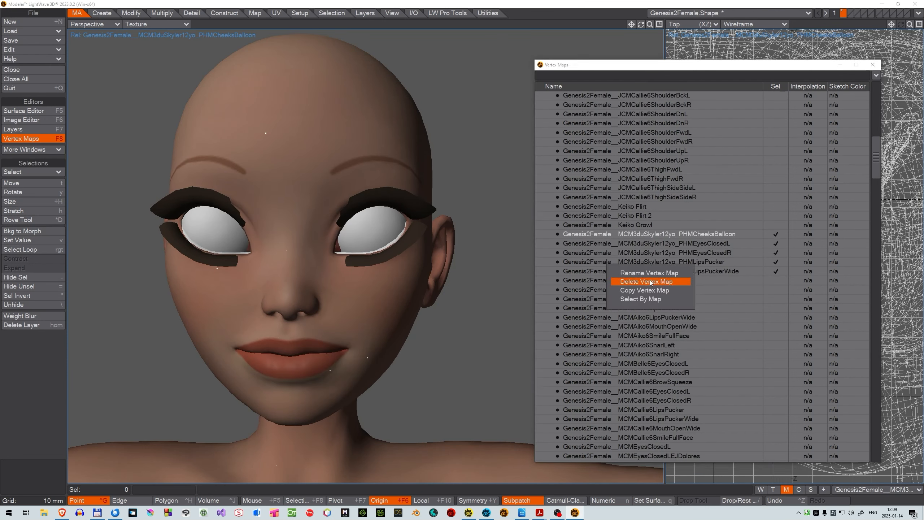
click(654, 280)
shift+click(654, 308)
right_click(654, 309)
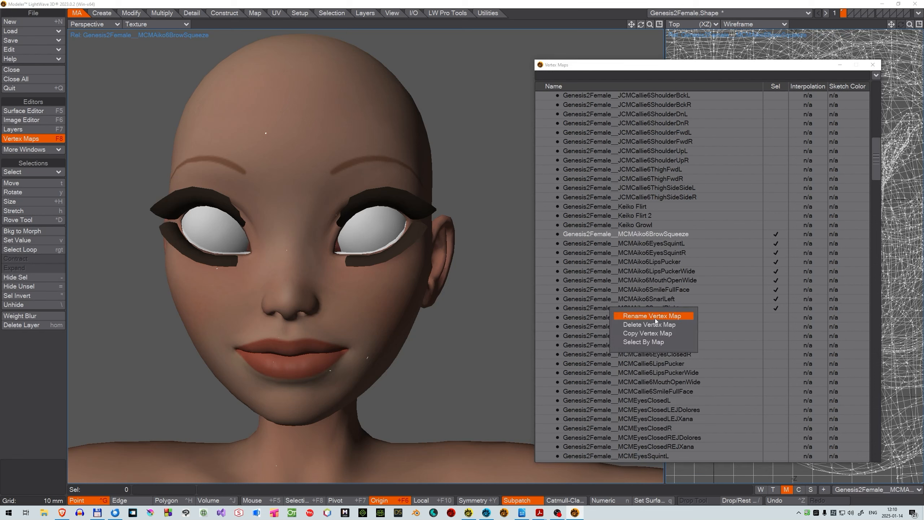
click(655, 318)
Delete the EyesClosedL and EyesClosedR morphs of both MCMBelle6 and MCMCallie6
click(654, 235)
shift+click(653, 245)
right_click(654, 245)
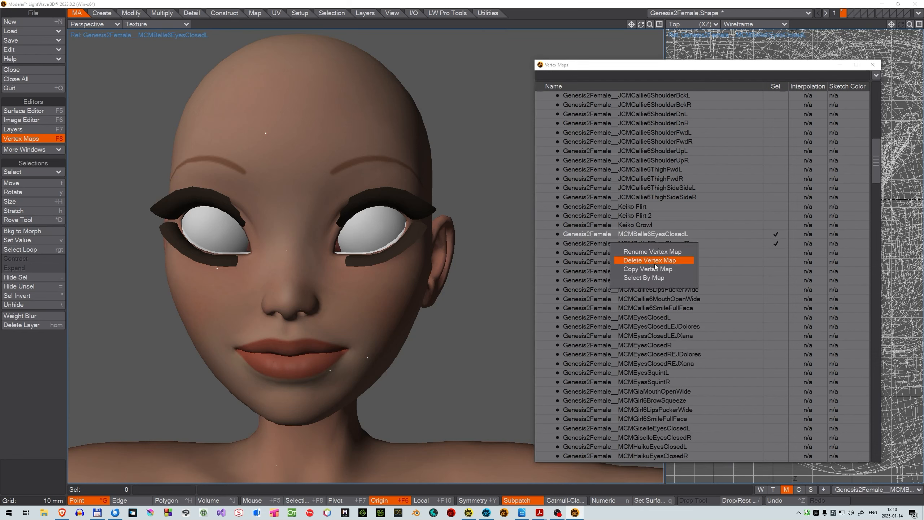
click(654, 255)
click(654, 252)
shift+click(654, 244)
right_click(654, 243)
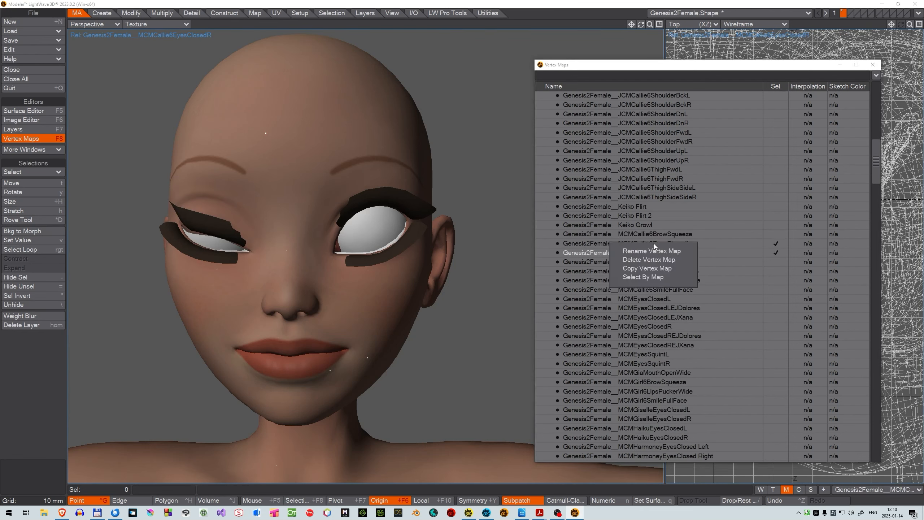
click(661, 252)
Preview the MCMCallie6SmileFullFace morph, and delete MCMEyesClosedL and MCMEyesClosedR together with their EJDolores and EJXana variants
click(659, 262)
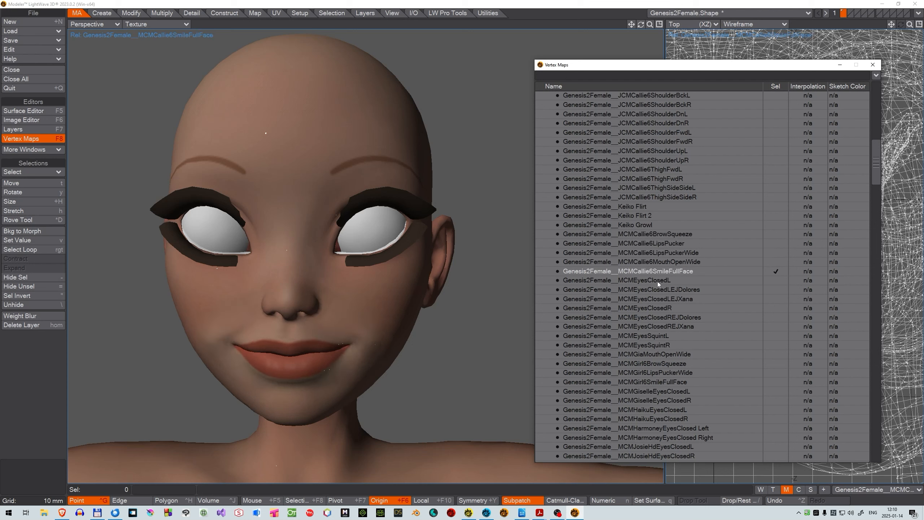
click(656, 282)
ctrl+click(654, 308)
right_click(654, 308)
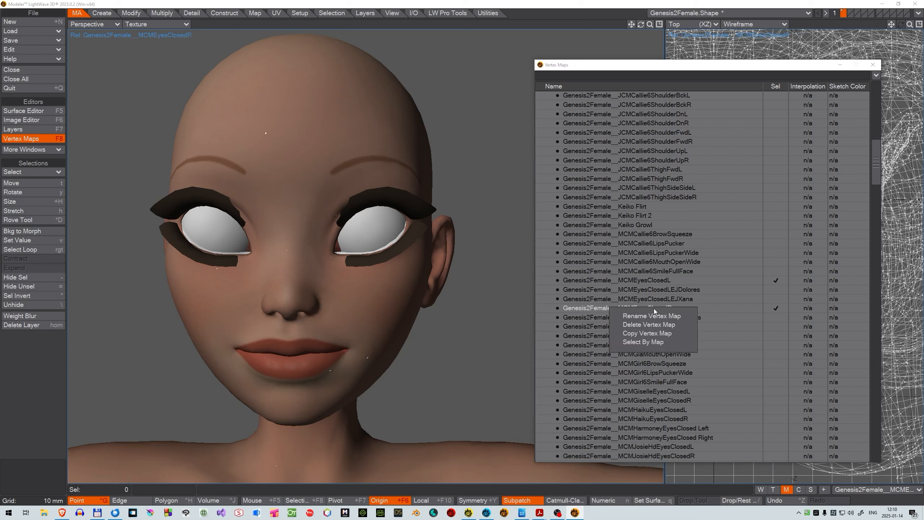
click(655, 321)
drag(655, 282, 657, 305)
right_click(658, 309)
click(659, 318)
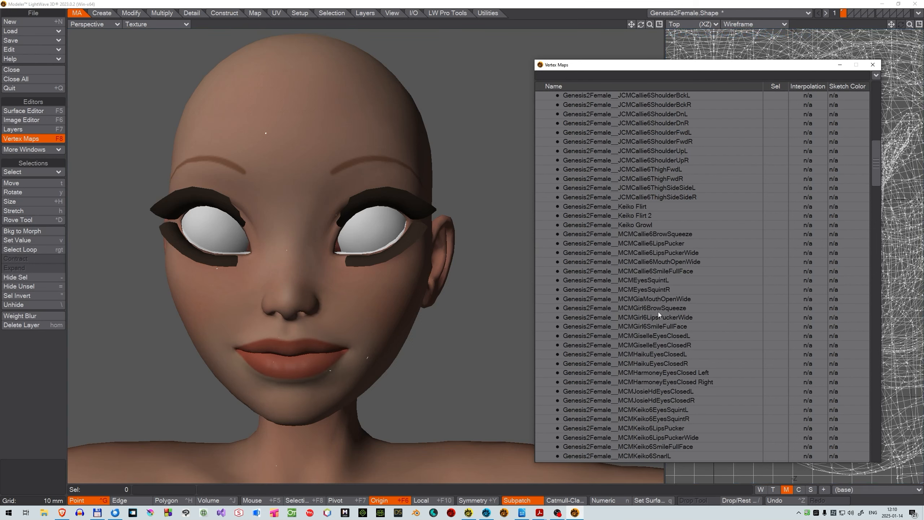
Delete the MCMEyesSquintL, MCMEyesSquintR and MCMGiaMouthOpenWide morphs
click(656, 291)
right_click(656, 290)
click(658, 298)
click(670, 283)
right_click(671, 282)
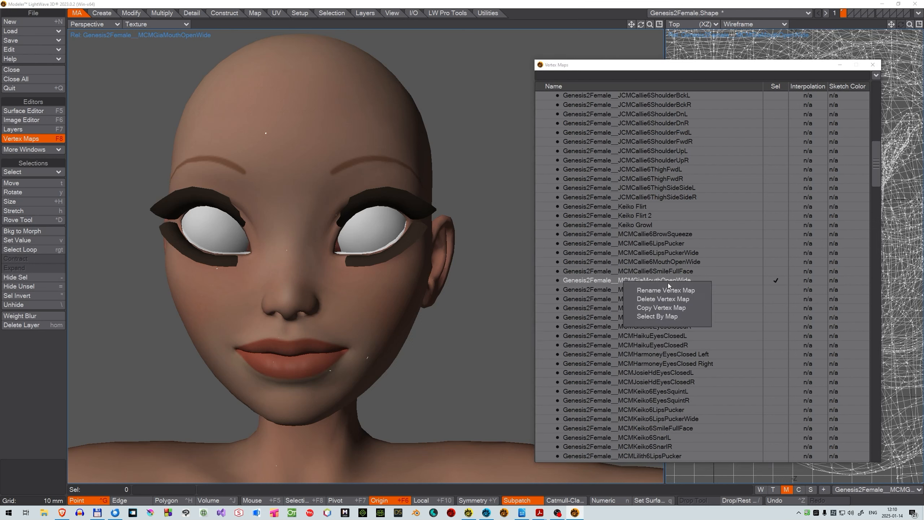
click(669, 298)
Delete the morphs from MCMGirl6BrowSqueeze through MCMHaikuEyesClosedR
click(669, 282)
right_click(669, 282)
click(670, 298)
click(668, 281)
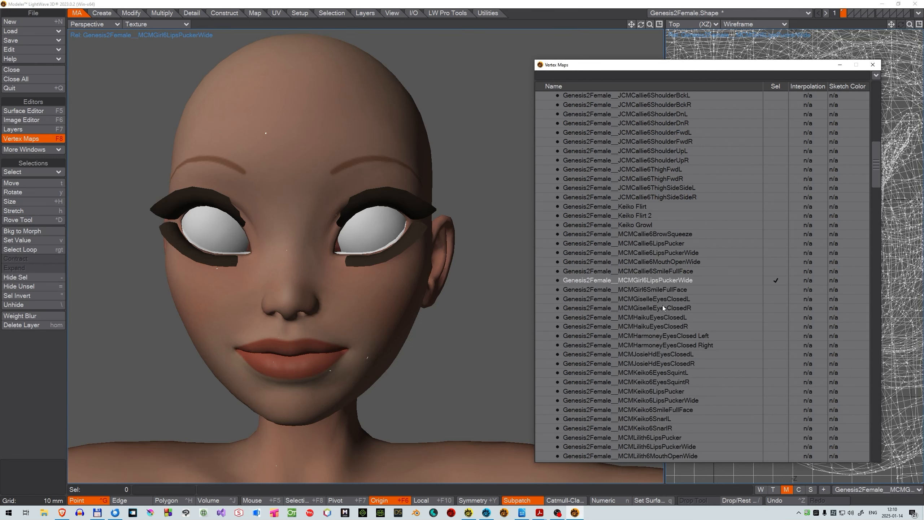
shift+click(664, 327)
right_click(664, 326)
click(666, 338)
Delete the left and right eyes-closed morphs of MCMHarmoney and MCMJosieHd
click(665, 283)
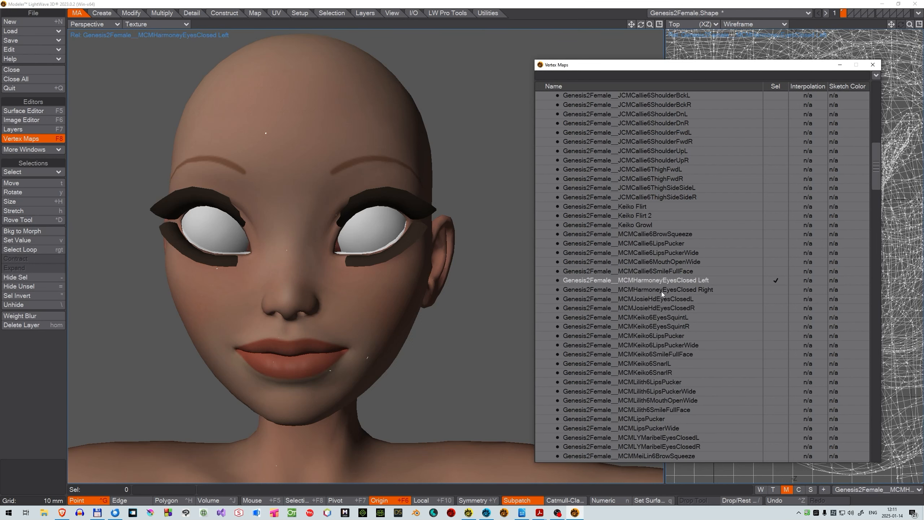
shift+click(661, 292)
right_click(661, 292)
click(664, 309)
click(675, 282)
shift+click(677, 291)
right_click(677, 291)
click(677, 307)
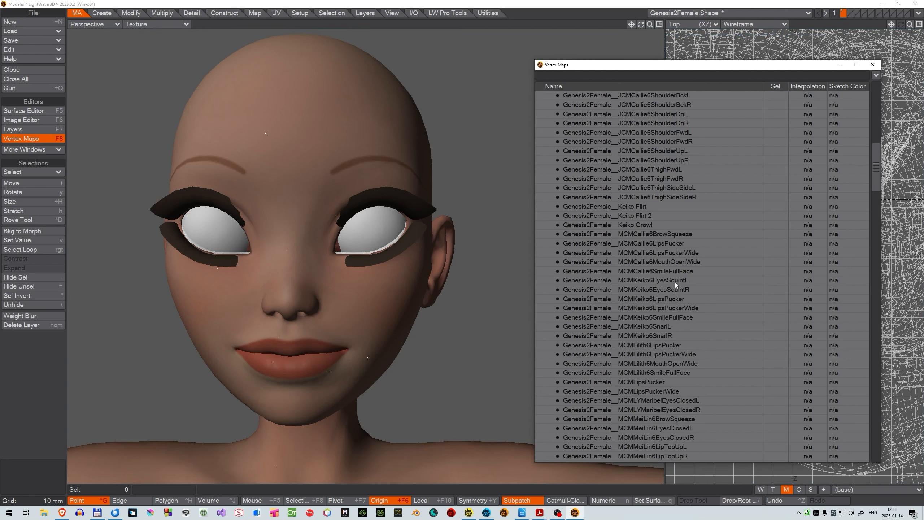
Delete all MCMKeiko6 morphs from EyesSquintL through SnarlR
click(675, 281)
shift+click(675, 290)
right_click(675, 291)
click(676, 307)
click(677, 281)
shift+click(674, 292)
right_click(674, 292)
click(676, 308)
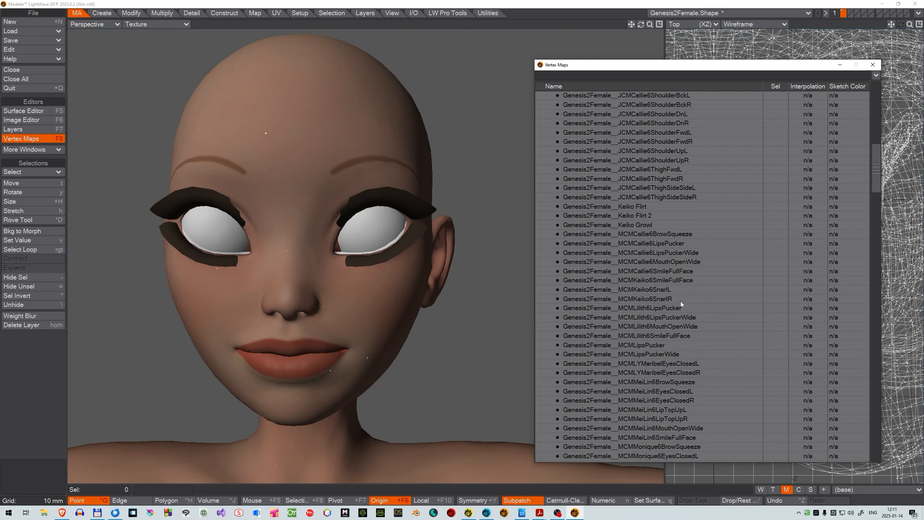
click(677, 281)
right_click(677, 280)
click(676, 298)
Delete all MCMLilith6 morphs from LipsPucker through SmileFullFace
click(675, 284)
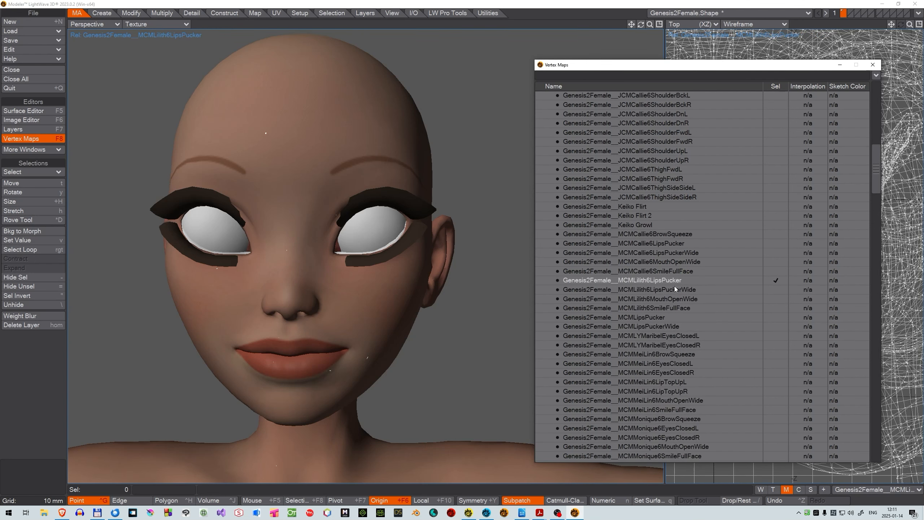
shift+click(676, 292)
right_click(676, 291)
click(681, 308)
click(669, 283)
shift+click(668, 288)
right_click(668, 288)
click(674, 305)
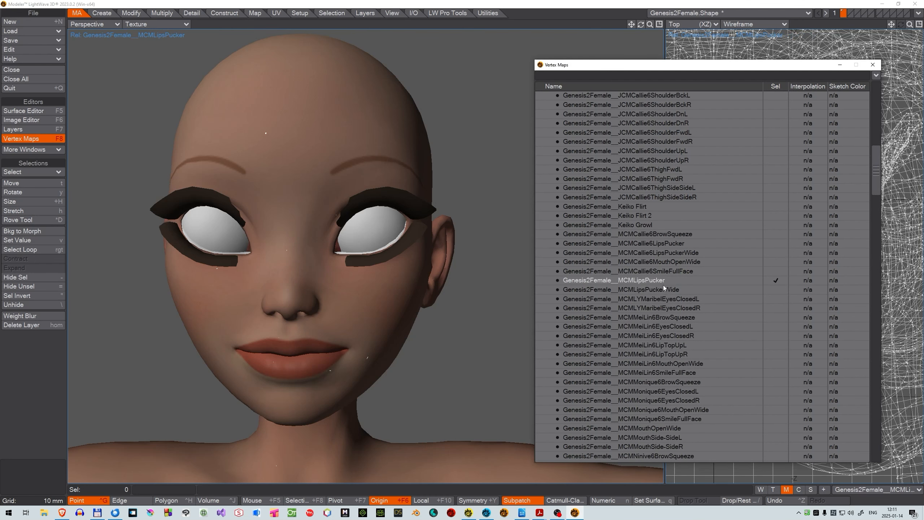
Delete the morphs from MCMLipsPucker through MCMMeiLin6SmileFullFace
click(663, 284)
shift+click(668, 290)
right_click(668, 290)
click(676, 305)
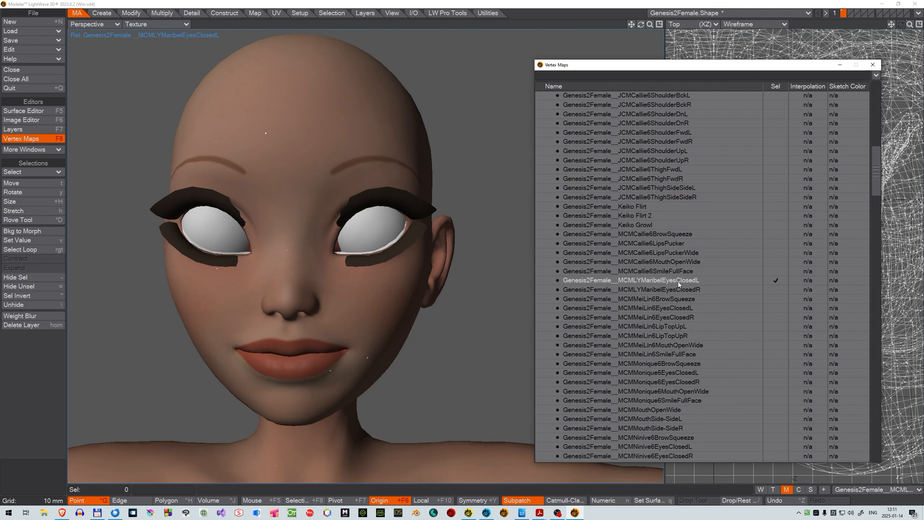
shift+click(669, 353)
right_click(668, 353)
click(671, 370)
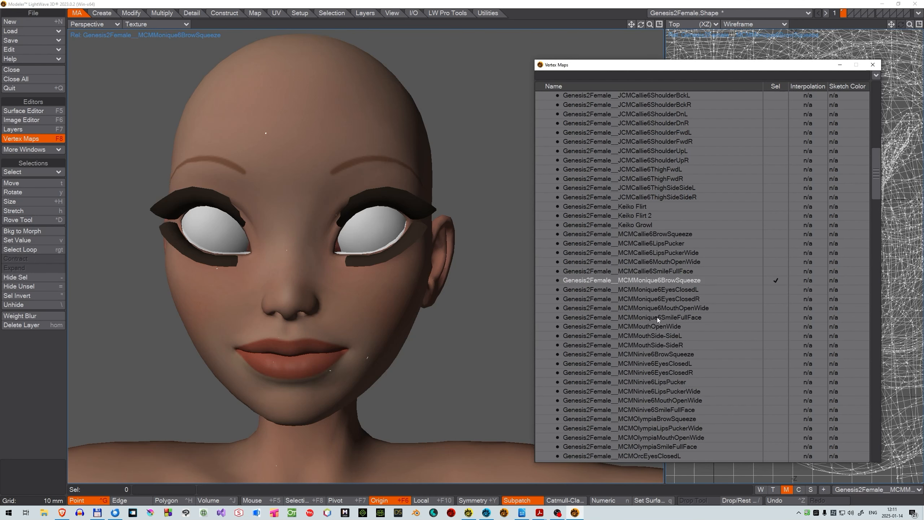
Delete all MCMMonique6 morphs and the MCMMouthSide-SideL and MCMMouthSide-SideR morphs, keeping MCMMouthOpenWide
shift+click(657, 317)
right_click(656, 317)
click(660, 328)
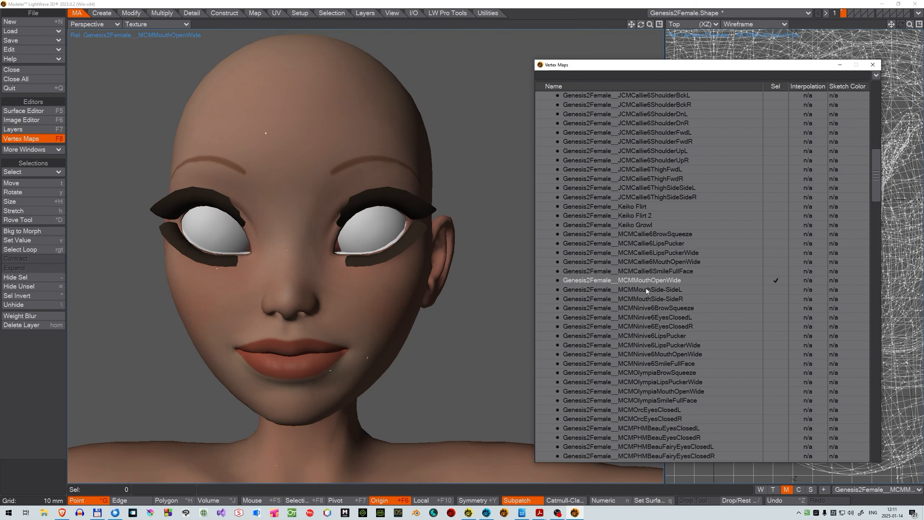
click(646, 290)
shift+click(649, 299)
right_click(648, 301)
click(666, 307)
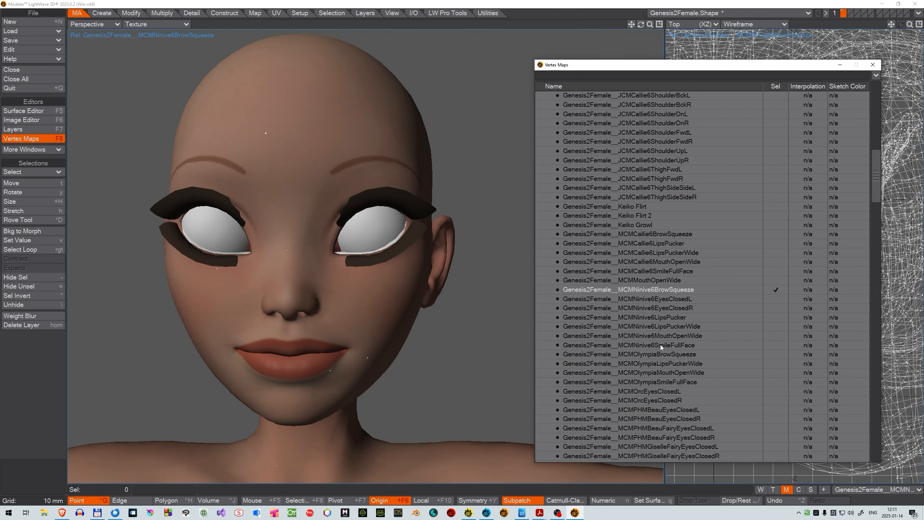
Delete the morphs from MCMNinive6BrowSqueeze through MCMOrcEyesClosedR
shift+click(658, 382)
right_click(653, 319)
click(657, 333)
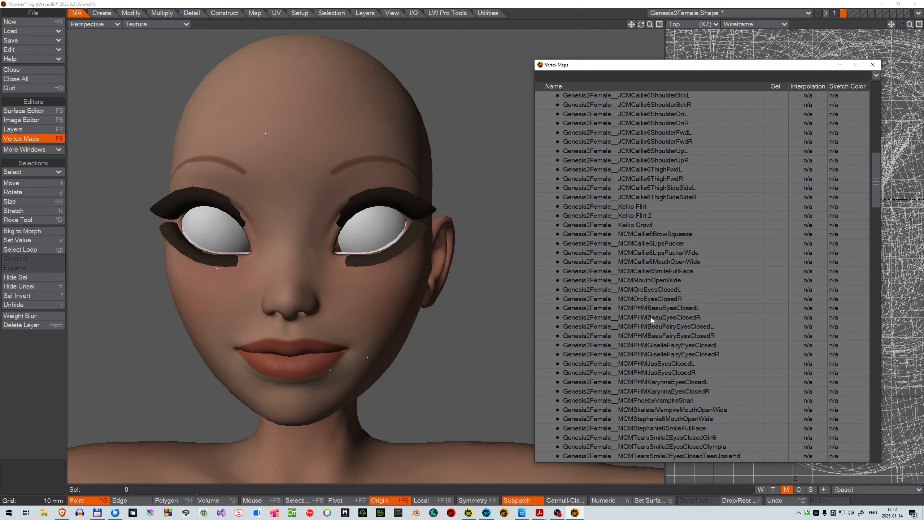
click(646, 290)
shift+click(645, 299)
right_click(646, 296)
click(665, 295)
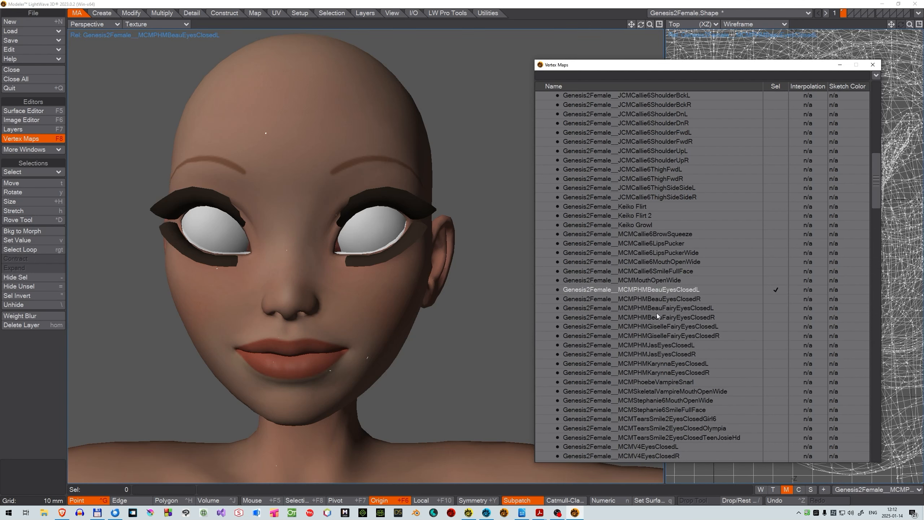
Delete the MCMPHM eyes-closed morphs from BeauEyesClosedL through KarynnaEyesClosedR
shift+click(667, 352)
right_click(662, 301)
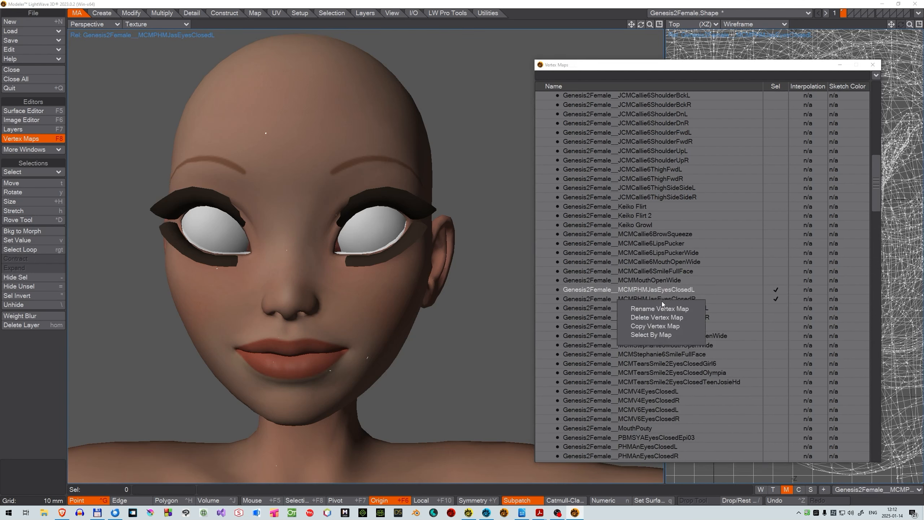
click(664, 305)
click(667, 292)
shift+click(666, 299)
right_click(666, 299)
click(666, 315)
Preview the MCMPhoebeVampireSnarl morph, and delete MCMSkeletalVampireMouthOpenWide and both MCMStephanie6 morphs
click(662, 293)
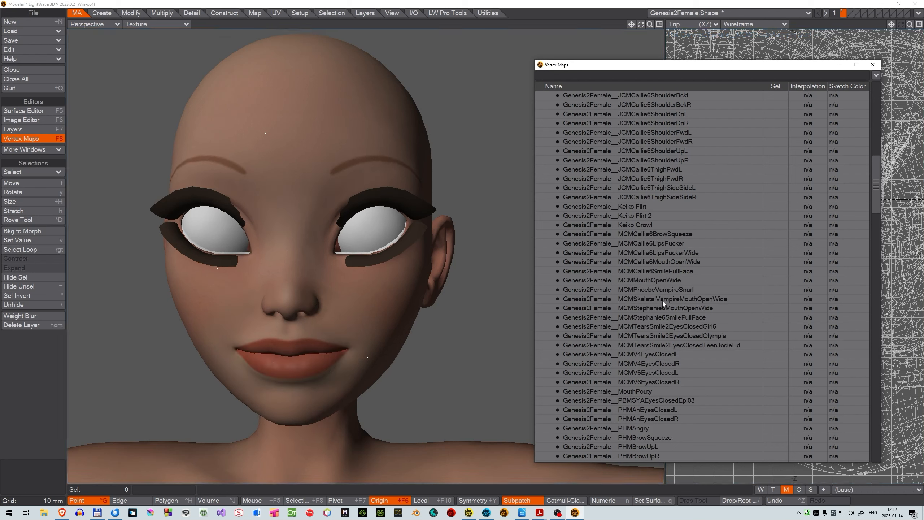
click(663, 301)
right_click(662, 301)
click(666, 316)
click(664, 299)
shift+click(664, 309)
right_click(664, 310)
click(664, 327)
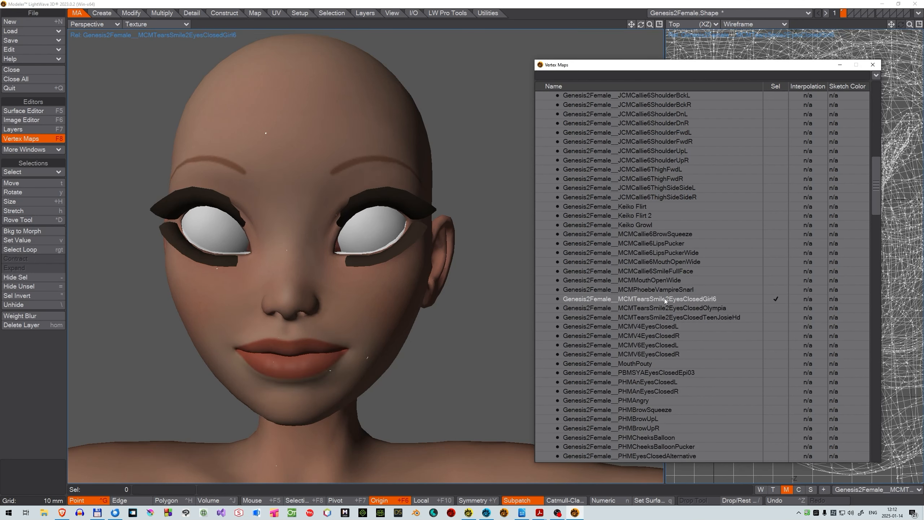
Delete the three MCMTearsSmile2EyesClosed morphs and the left and right eyes-closed morphs of MCMV4 and MCMV6
click(664, 299)
shift+click(668, 317)
right_click(668, 319)
click(664, 334)
click(664, 299)
shift+click(662, 327)
right_click(663, 327)
click(665, 343)
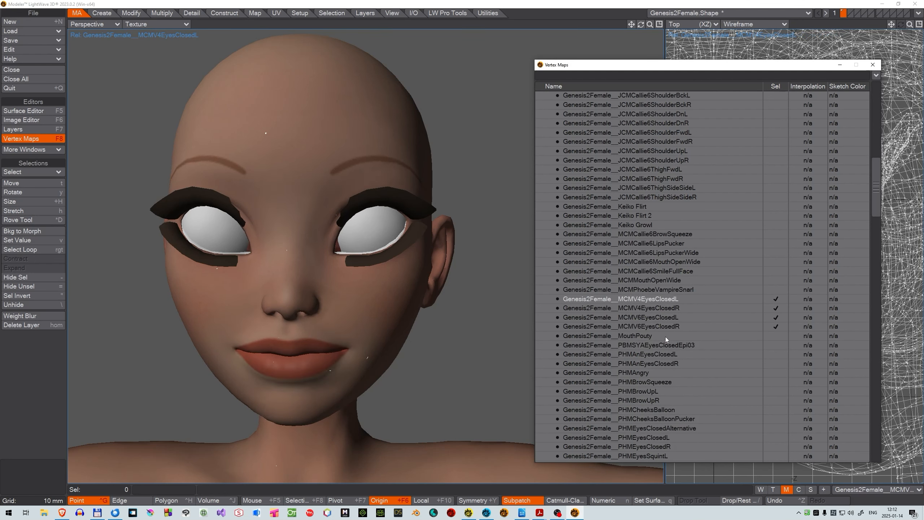
Delete the PBMSYAEyesClosedEpi03, PHMAnEyesClosedL and PHMAnEyesClosedR morphs
click(646, 308)
right_click(647, 309)
click(651, 324)
click(655, 308)
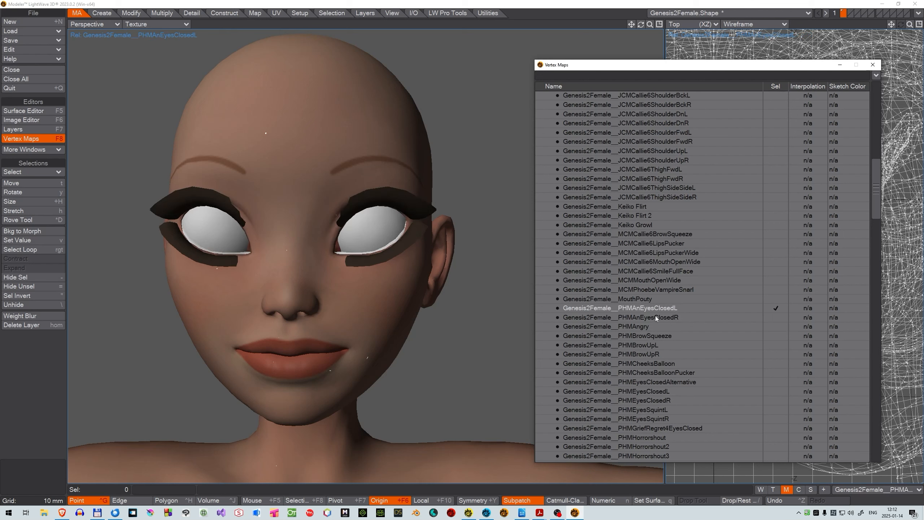
shift+click(656, 317)
right_click(655, 317)
click(650, 333)
Preview the PHM morphs from BrowUpR through EyesSquintR, and delete the PHMGriefRegret4EyesClosed morph
click(649, 332)
click(649, 354)
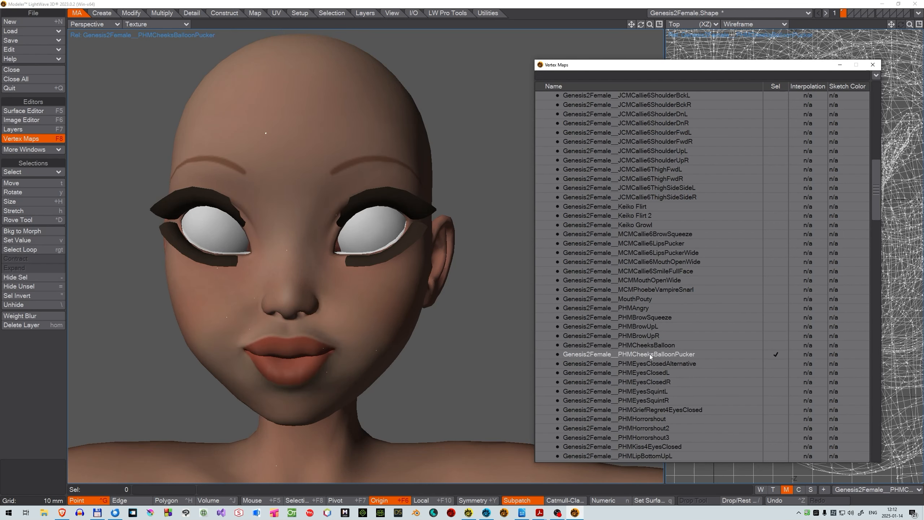
click(651, 363)
click(651, 373)
click(643, 382)
click(646, 391)
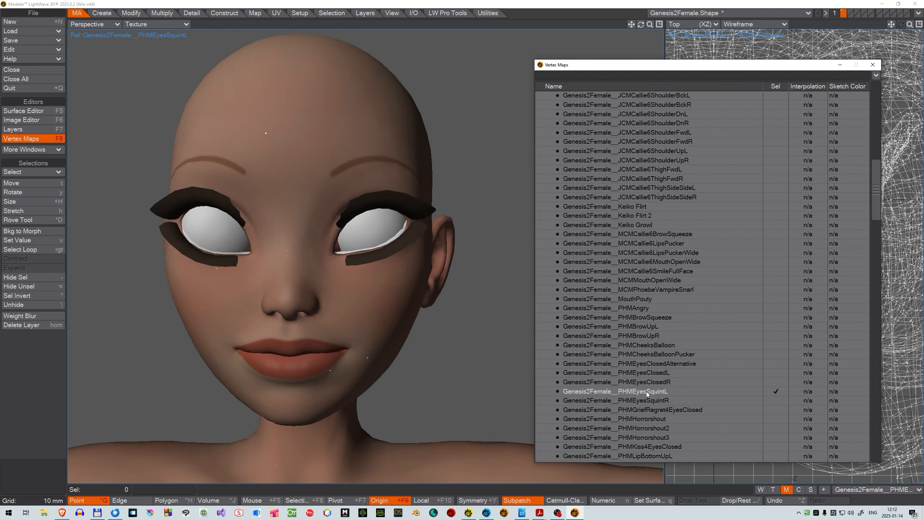
click(647, 400)
click(647, 409)
right_click(647, 411)
click(651, 426)
Preview the three PHMHorrorshout morphs and the PHMKiss4EyesClosed morph on the face
scroll(652, 364, down, 5)
click(653, 262)
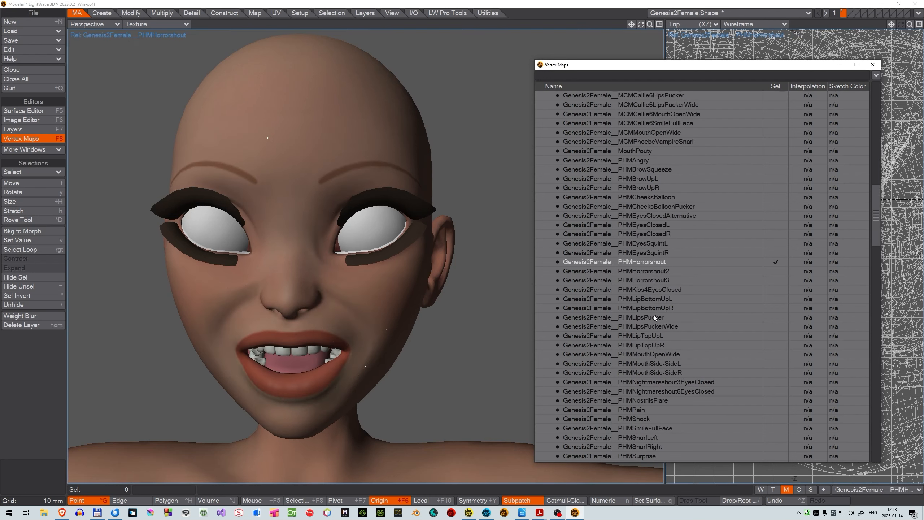
click(649, 271)
click(649, 279)
click(648, 290)
Preview the lip, mouth and shout morphs from PHMLipBottomUpL through PHMNightmareshout6EyesClosed
click(648, 299)
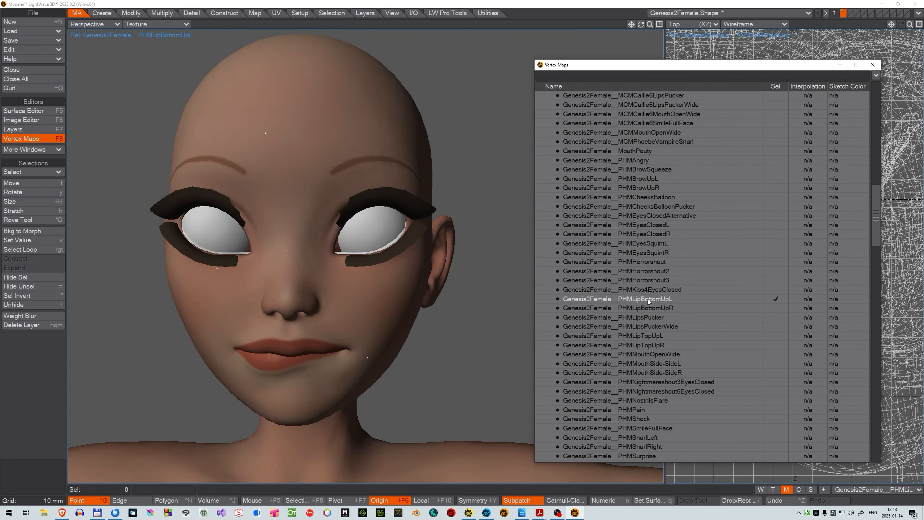
click(648, 308)
click(648, 317)
click(648, 326)
click(648, 336)
click(648, 345)
click(647, 354)
click(647, 363)
click(647, 373)
click(646, 381)
click(647, 391)
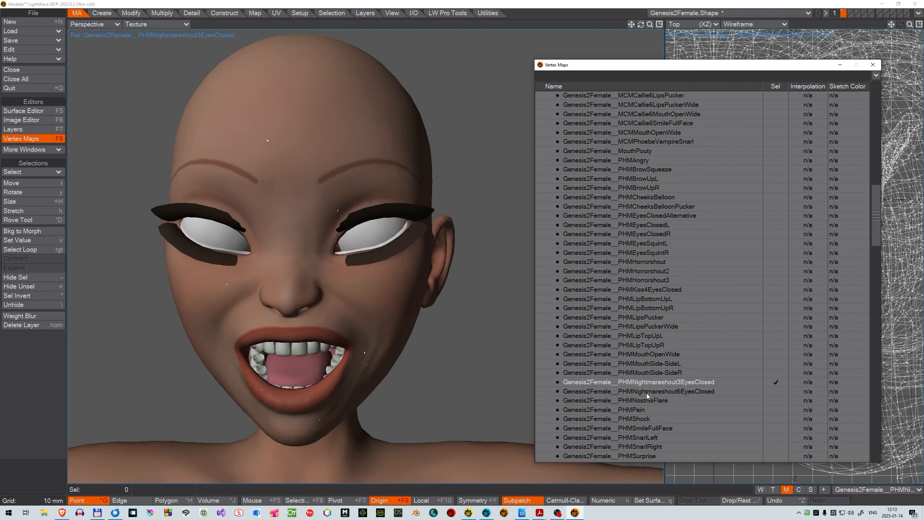
Preview the PHM morphs from PHMNostrilsFlare through PHMSnarlRight on the face
click(647, 400)
scroll(646, 399, down, 6)
click(648, 243)
click(646, 252)
click(643, 261)
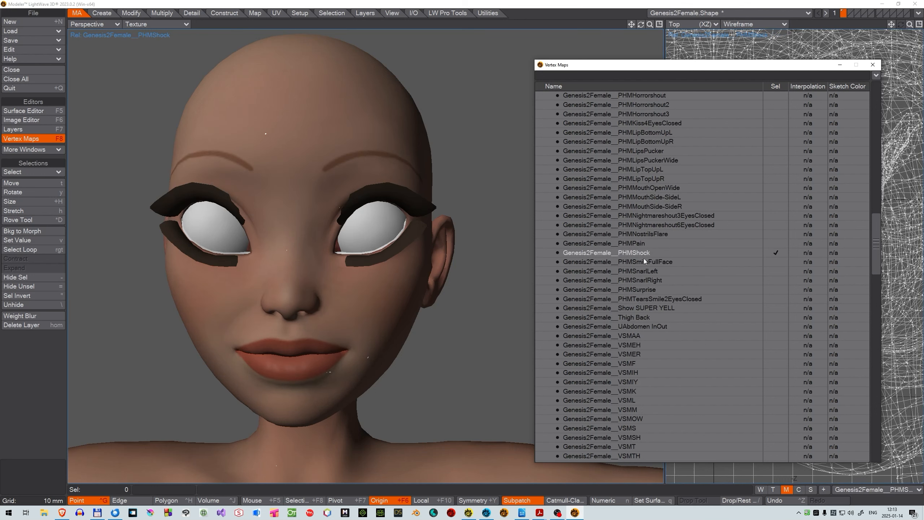
click(645, 271)
click(646, 279)
Preview the PHMSurprise, PHMTearsSmile2EyesClosed, Show SUPER YELL and Thigh Back morphs, leaving the base shape active
click(646, 289)
click(645, 298)
click(646, 307)
click(639, 317)
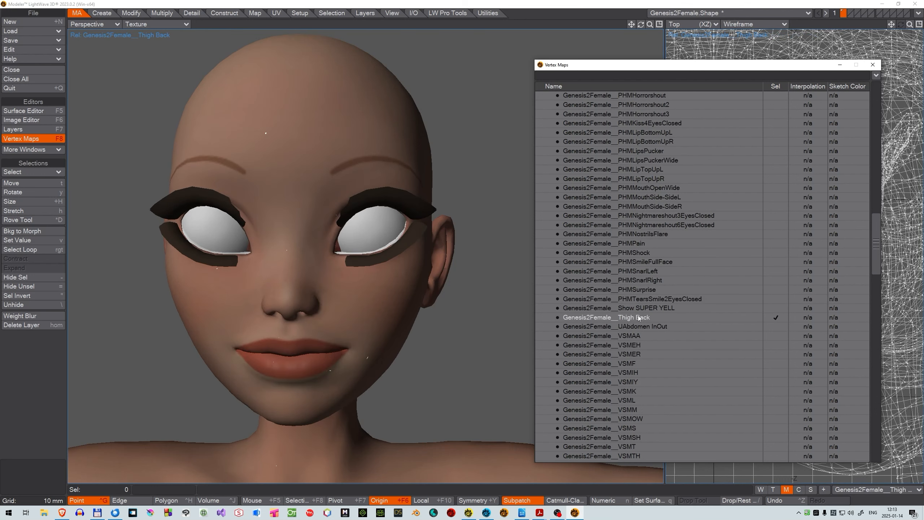
click(645, 317)
Delete the four right foot morphs from Xaway_Right_Foot_Heel through Xaway_Right_Foot_Upper
scroll(644, 331, down, 20)
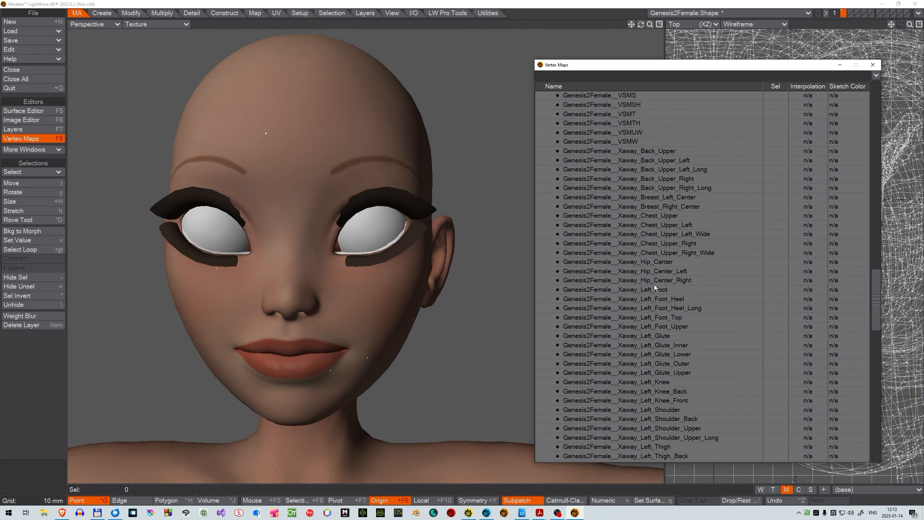
scroll(653, 293, down, 6)
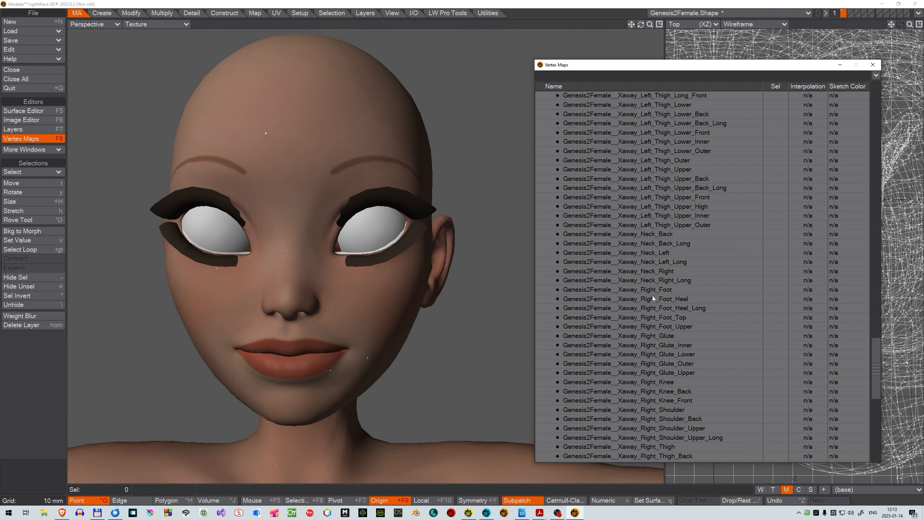
click(672, 301)
shift+click(670, 327)
key(Delete)
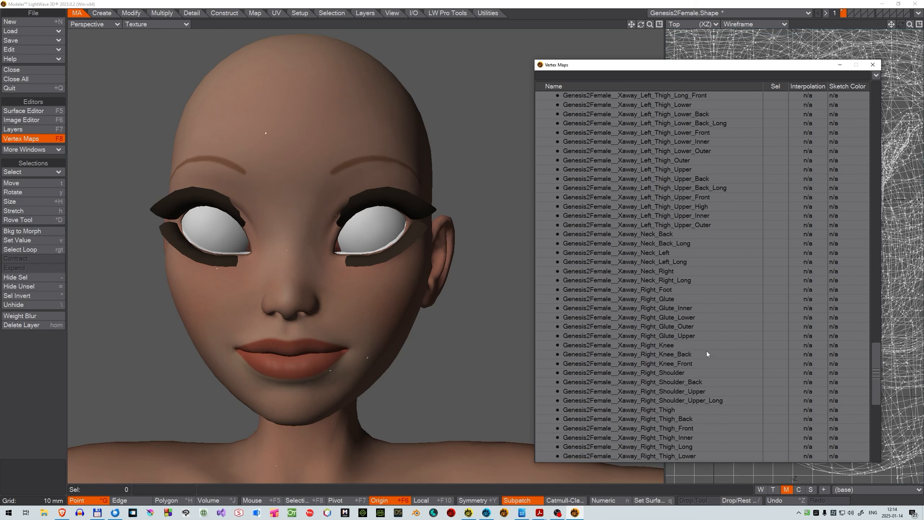
Delete the four left foot morphs from Xaway_Left_Foot_Heel through Xaway_Left_Foot_Upper
scroll(671, 309, up, 10)
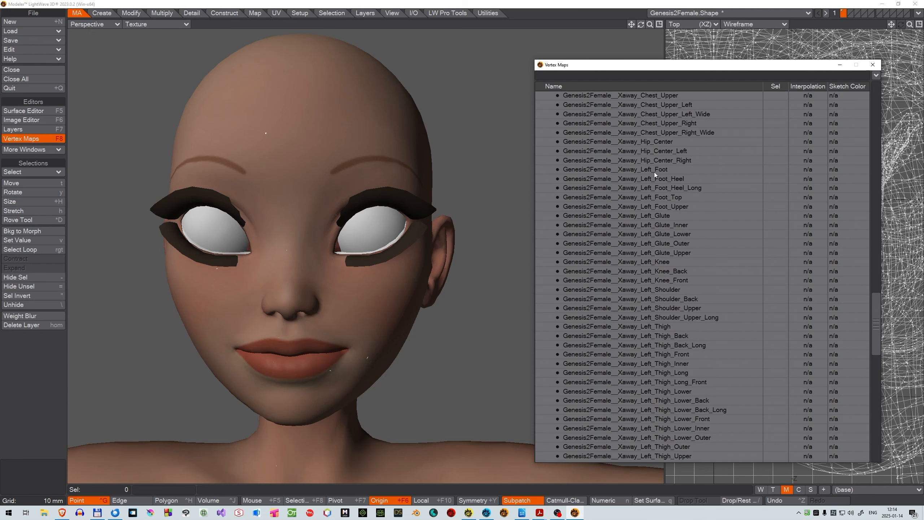
click(655, 179)
shift+click(667, 206)
right_click(667, 206)
click(671, 222)
Preview the head__G1 expression morphs from CTRLSurprised through CTRLWinkRight on the face
scroll(698, 254, down, 15)
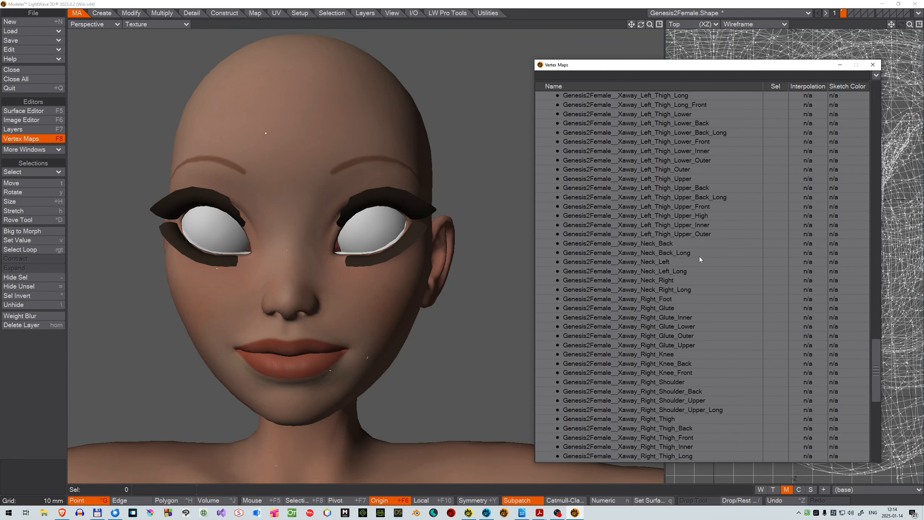
scroll(686, 294, down, 4)
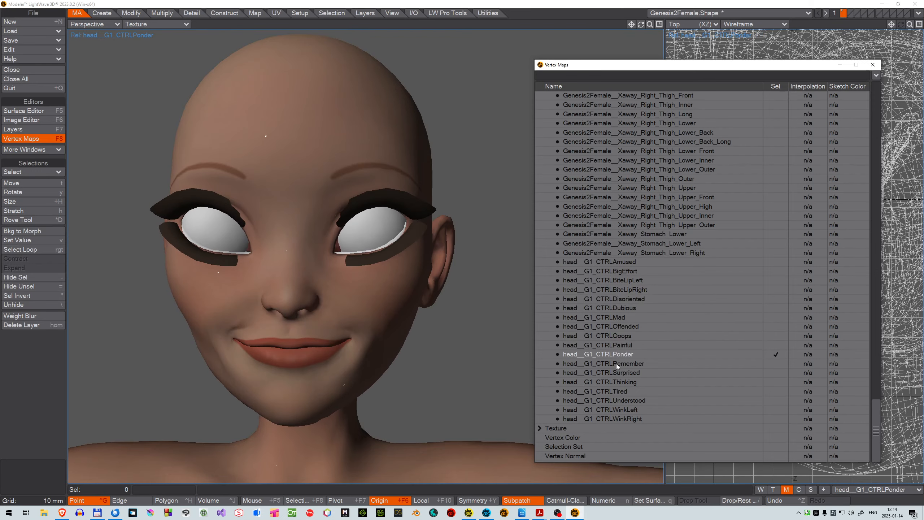
click(615, 374)
click(615, 385)
click(614, 392)
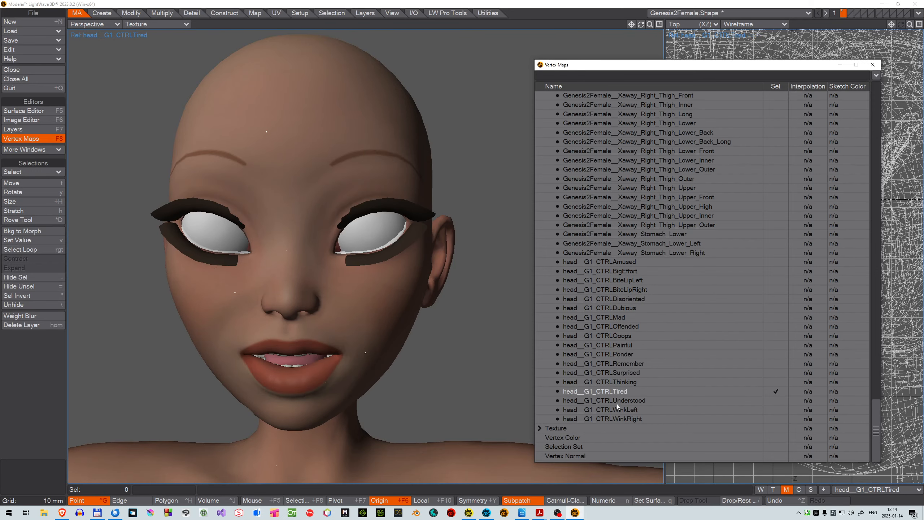
click(617, 402)
click(620, 410)
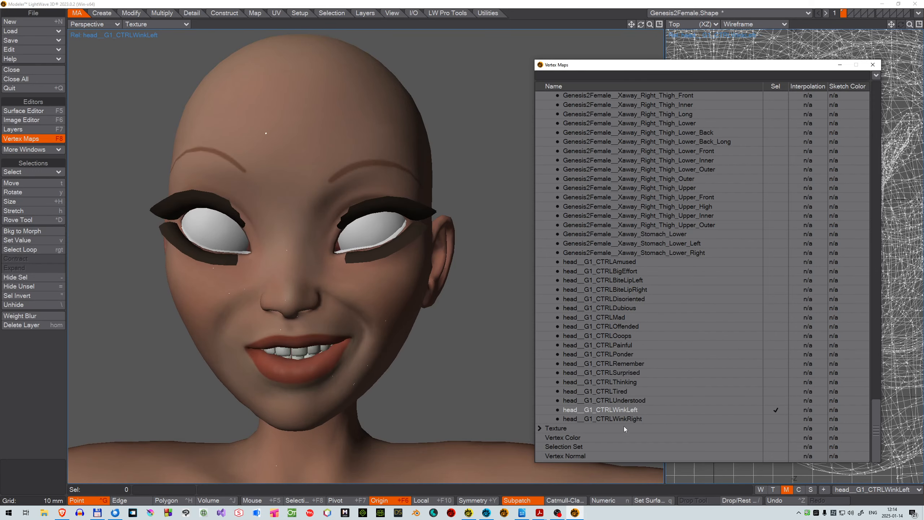
click(623, 420)
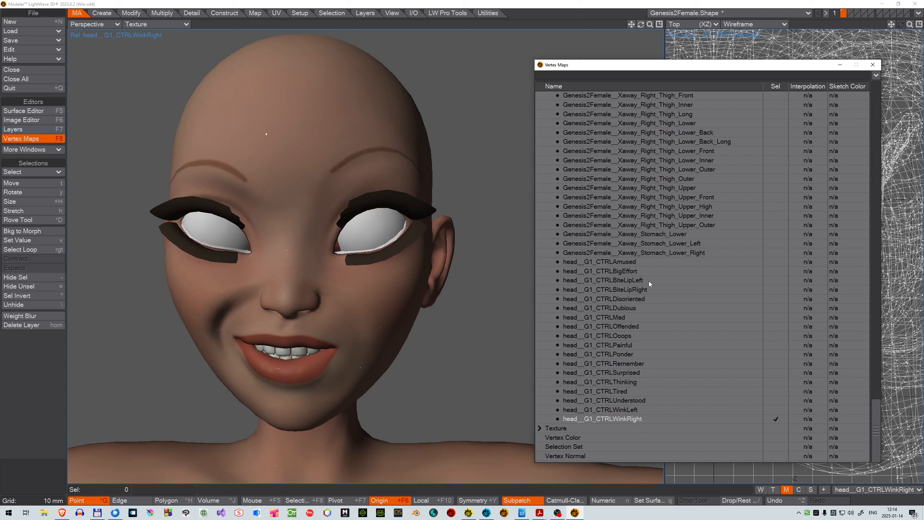
Save the Genesis2Female.Shape object with its reduced set of morph maps
click(12, 40)
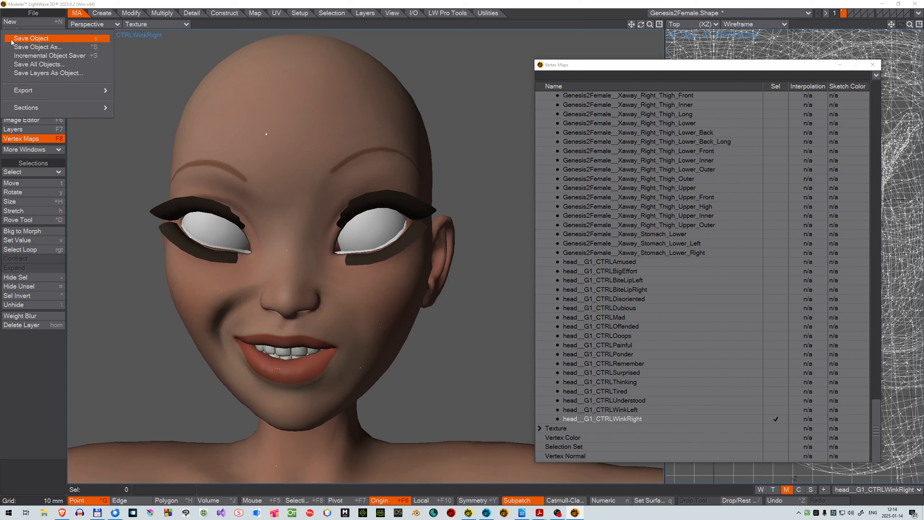
click(12, 40)
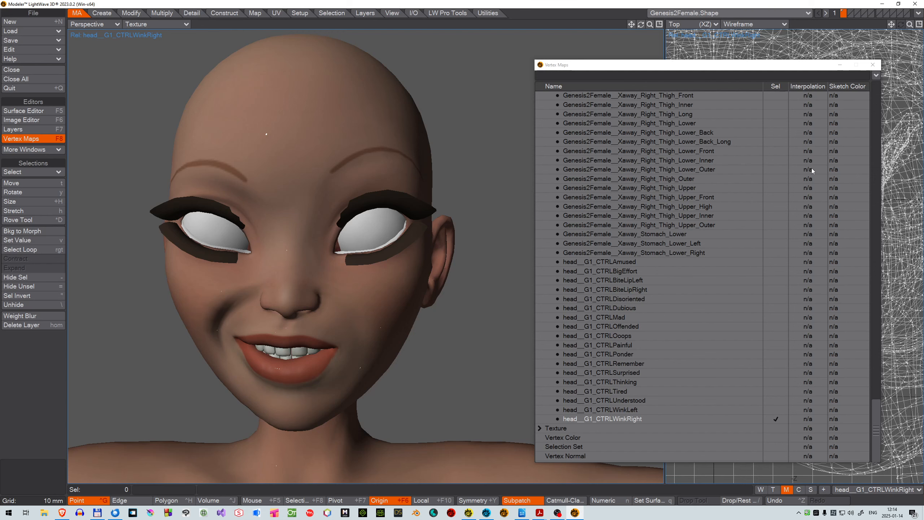
Switch to Layout, then to Total Commander, and check the Genesis2Female.Shape file size in the character Objects folder
key(F12)
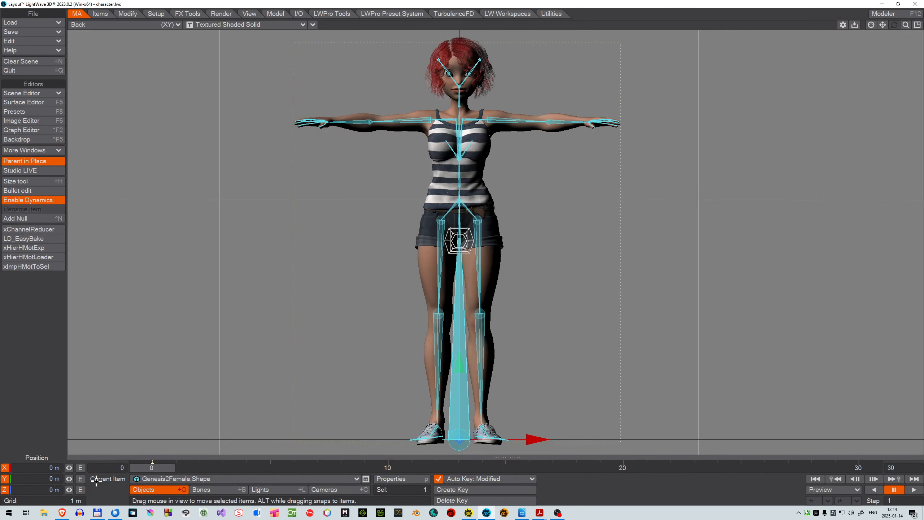
click(97, 513)
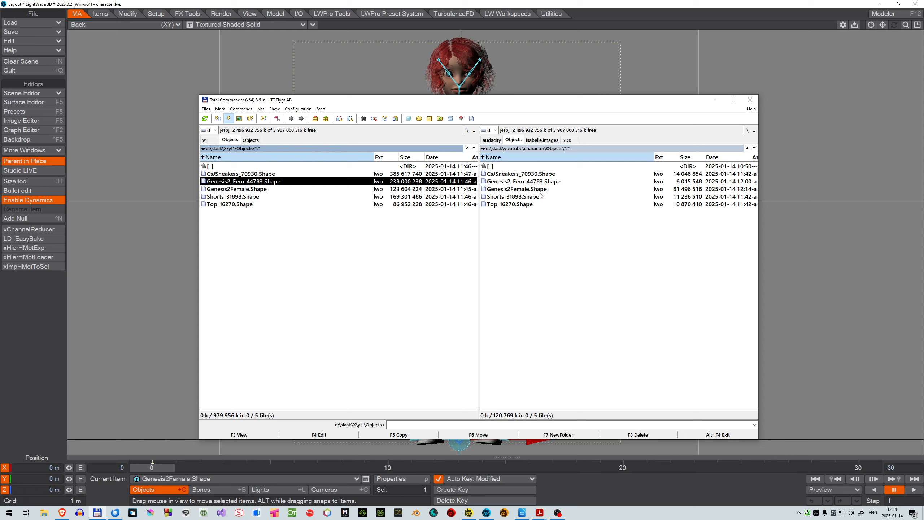
click(540, 189)
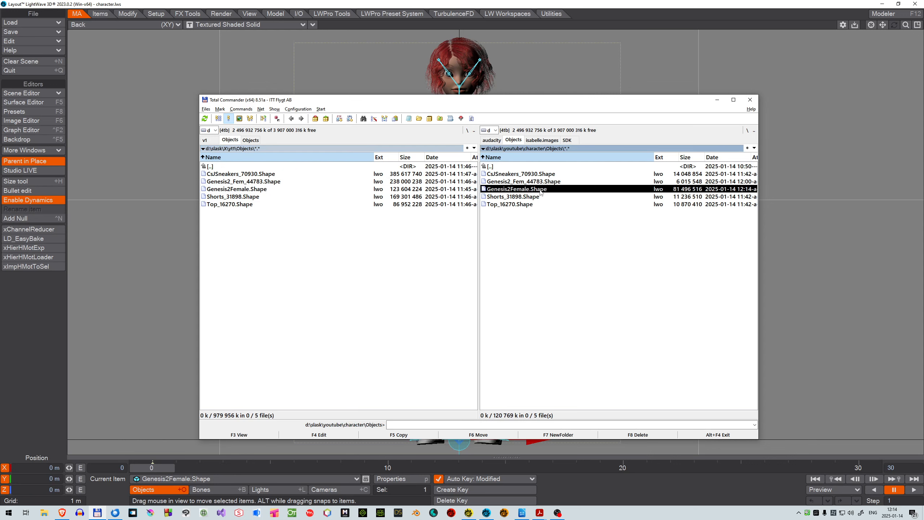